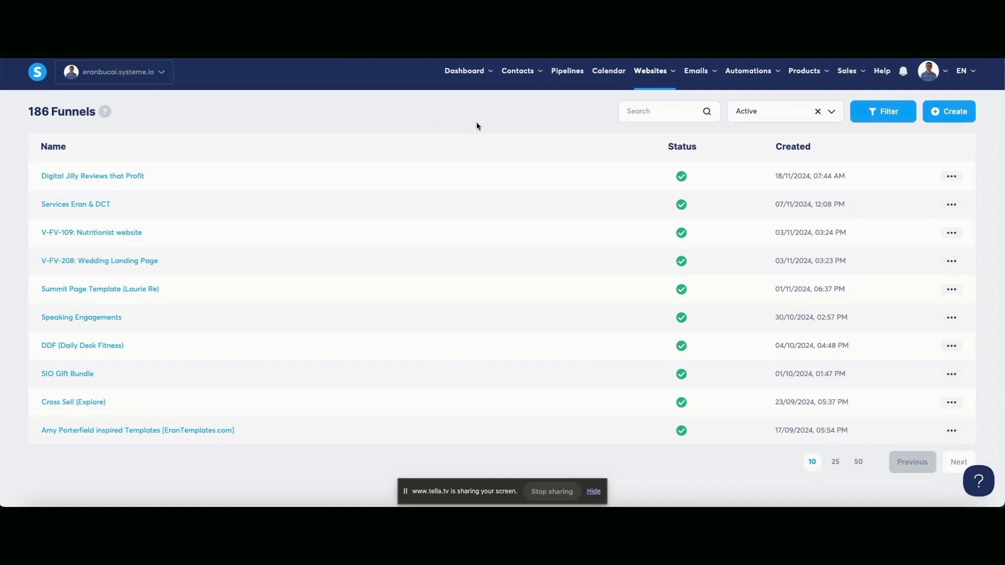
Step: Start creating a new funnel and set its domain to members.dotcomtruths.com
left_click(935, 111)
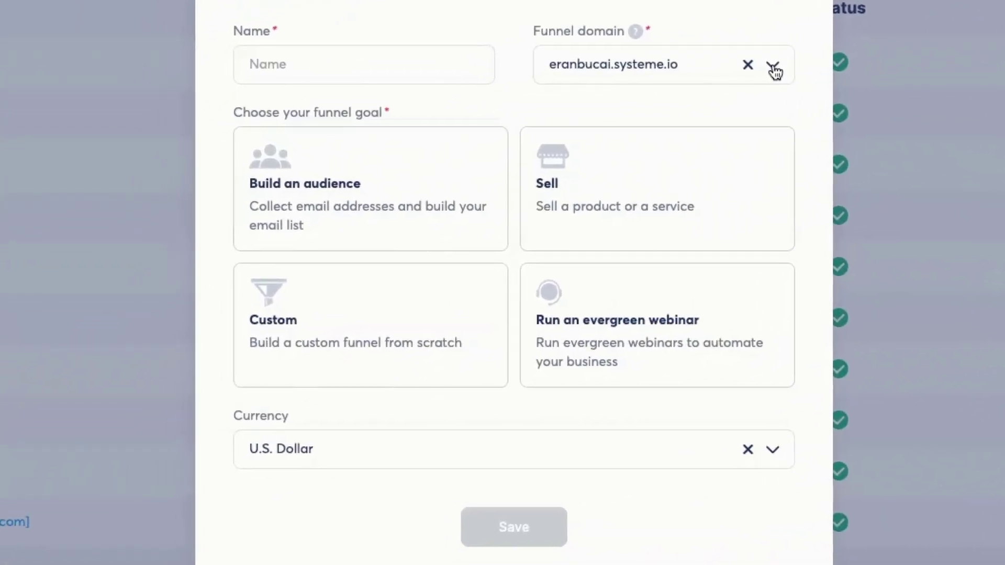
left_click(774, 68)
scroll(689, 220, "down", 5)
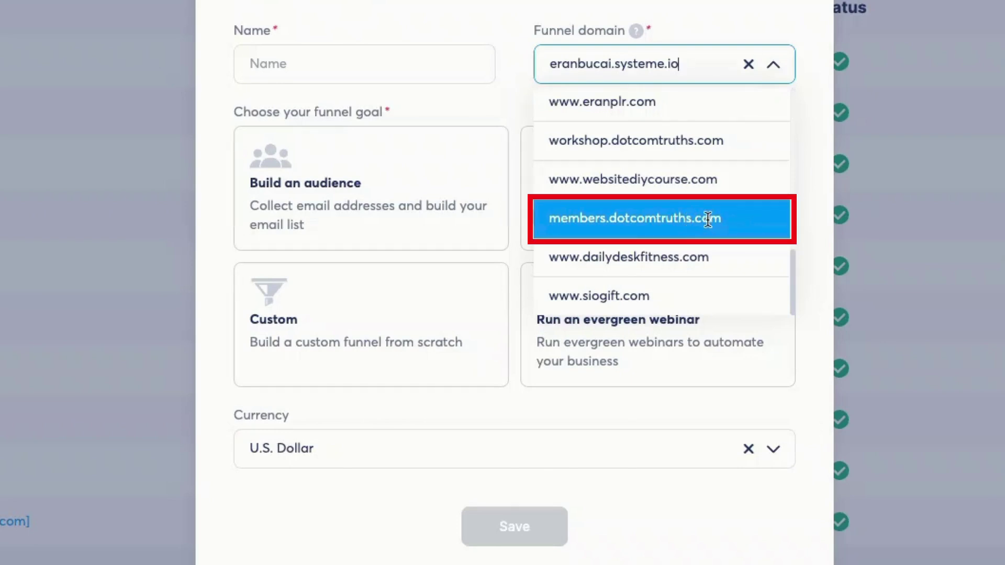
left_click(741, 222)
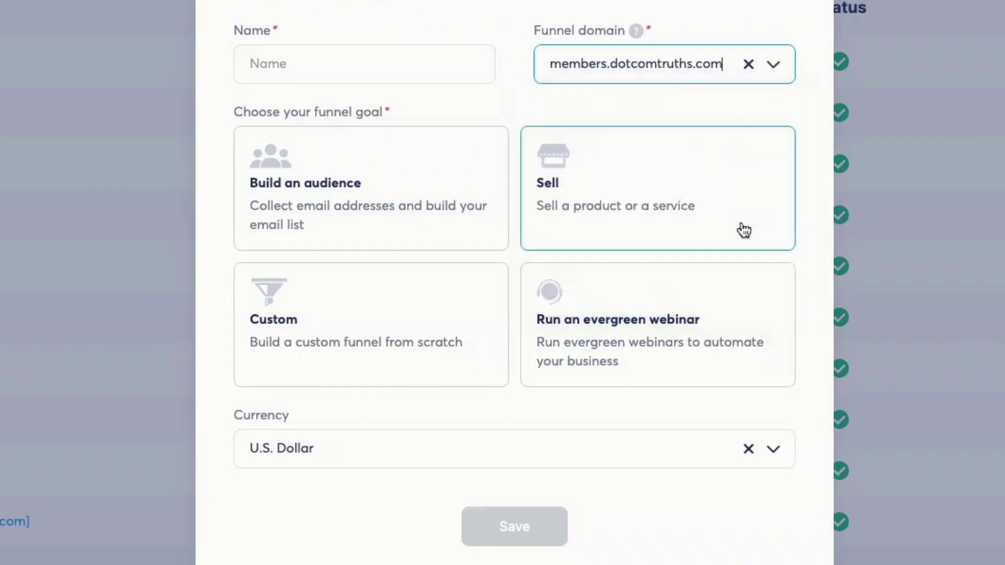
Step: Name the funnel Affiliate Program Set up Funnel, choose the Custom goal, keep U.S. Dollar as the currency, and save it
left_click(325, 52)
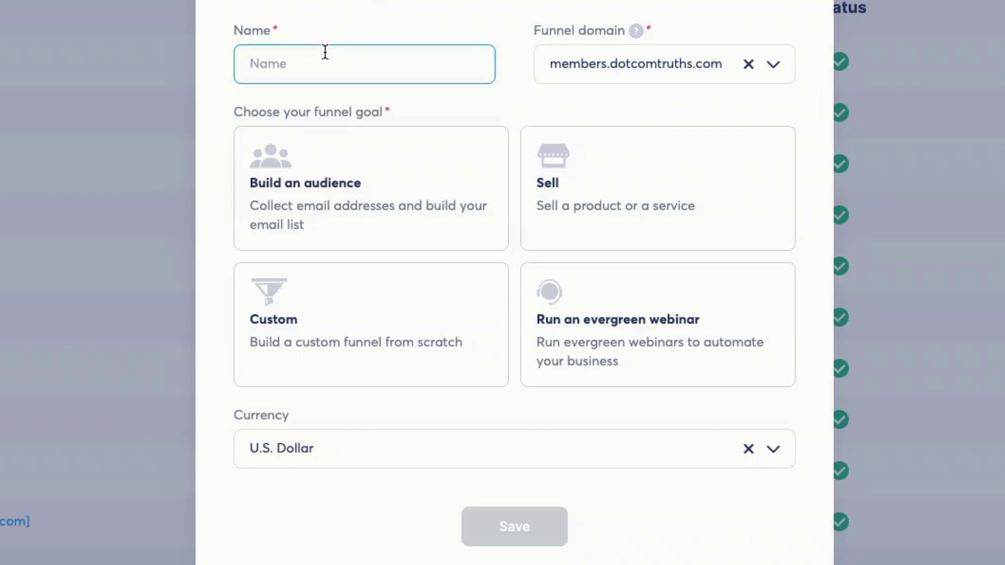
type("Affiliate Program Set up Funnel")
left_click(407, 300)
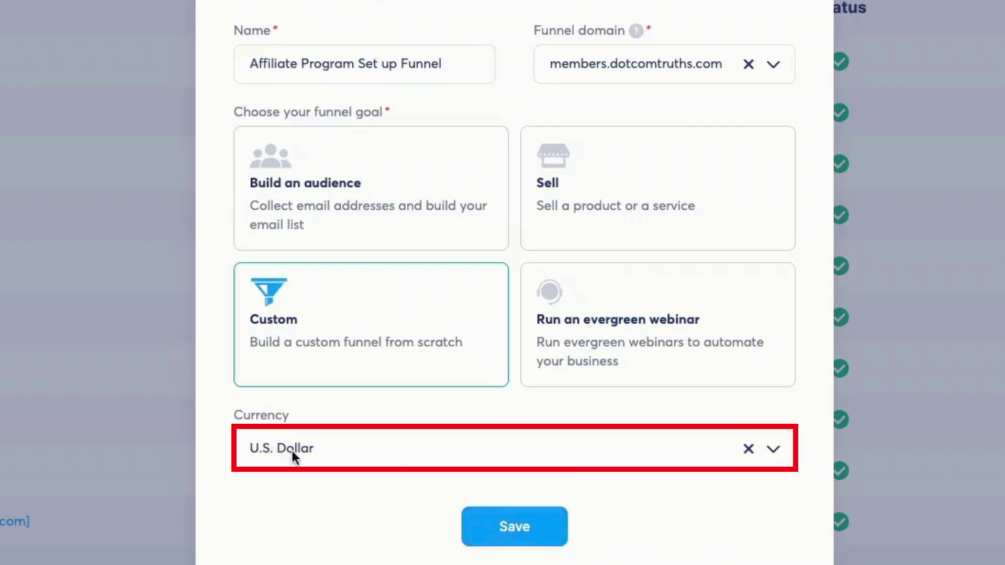
left_click(777, 454)
left_click(777, 455)
left_click(516, 525)
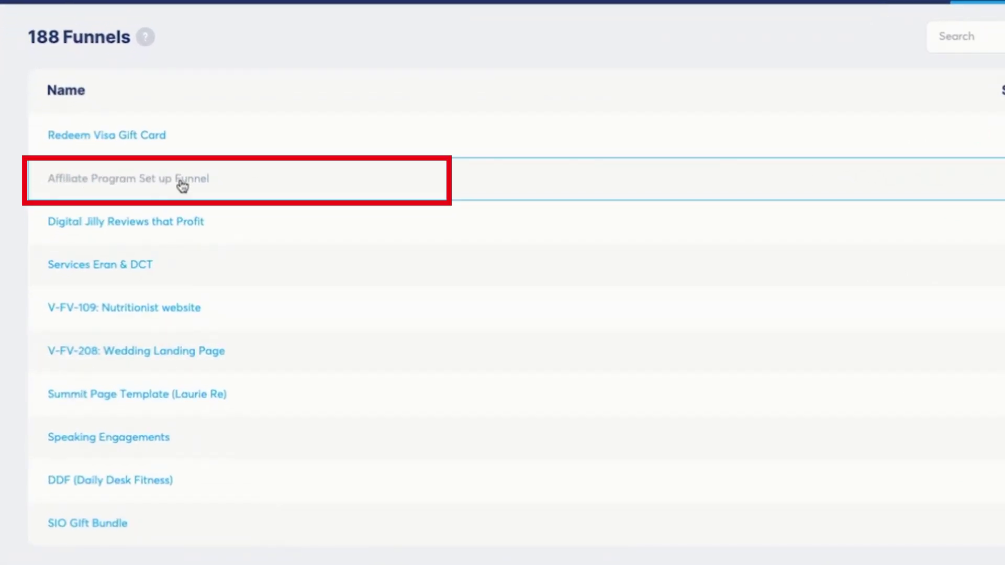
Step: Open Affiliate Program Set up Funnel and start a new step named Optin page with type Squeeze page
left_click(135, 180)
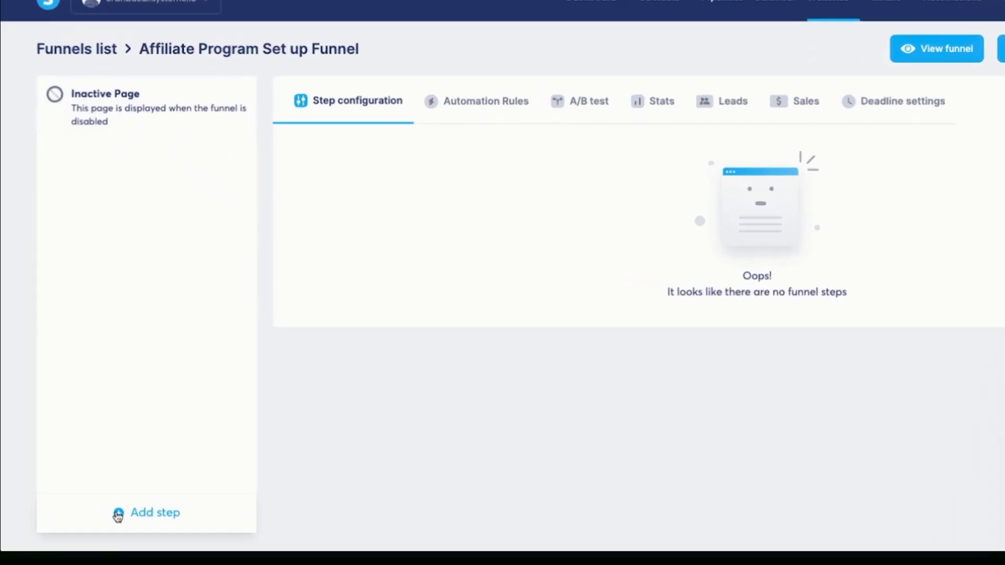
left_click(89, 511)
left_click(404, 296)
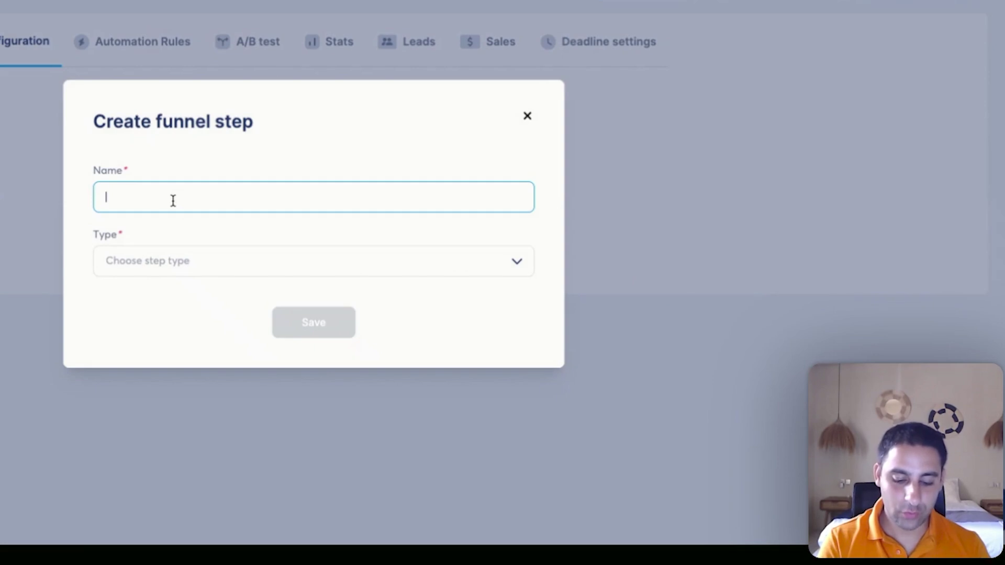
type("Optin page")
left_click(204, 257)
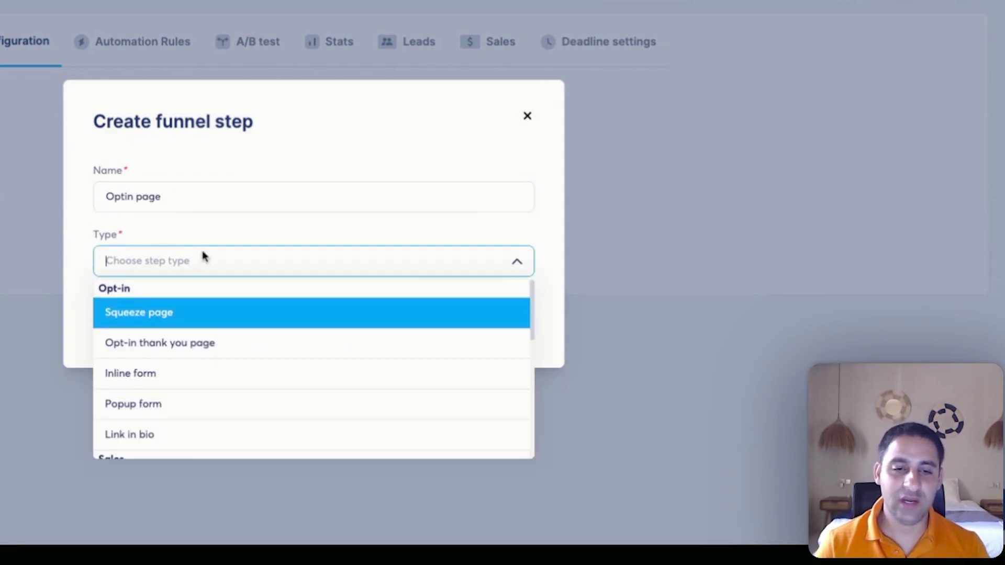
left_click(206, 319)
Step: Change the new step's name to Optin (Affiliate Pgm Setup) and save the step
left_click(188, 196)
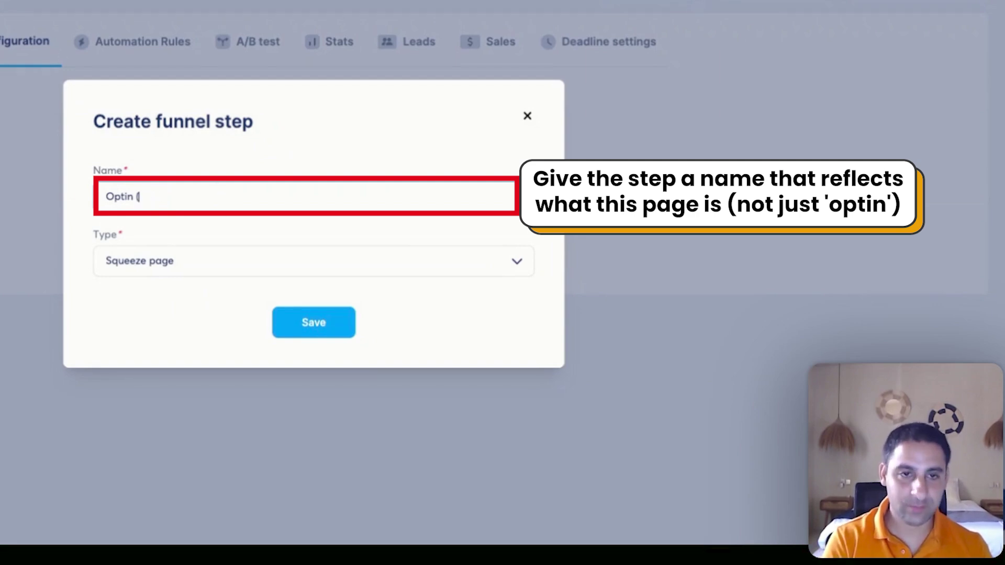
type("etup)")
left_click(319, 324)
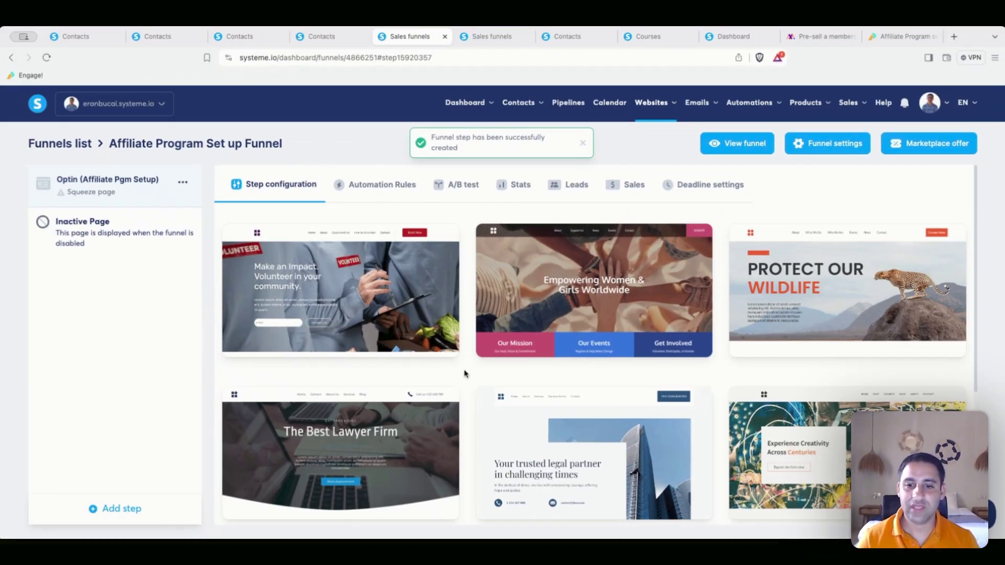
Step: Browse the squeeze page templates and select the one headed Guiding Your Way to Success in the Digital World
scroll(464, 373, "down", 4)
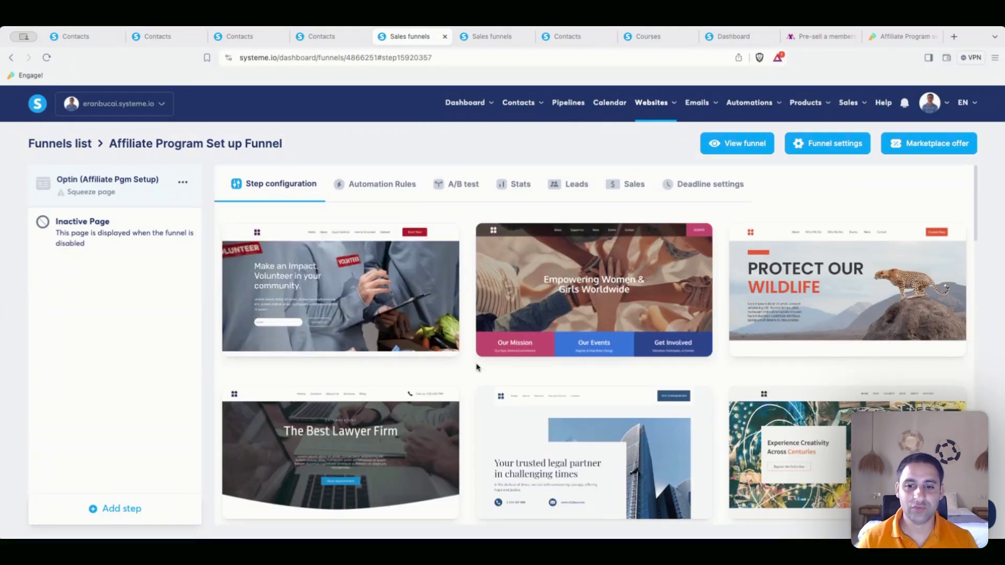
scroll(473, 364, "down", 10)
scroll(460, 356, "down", 10)
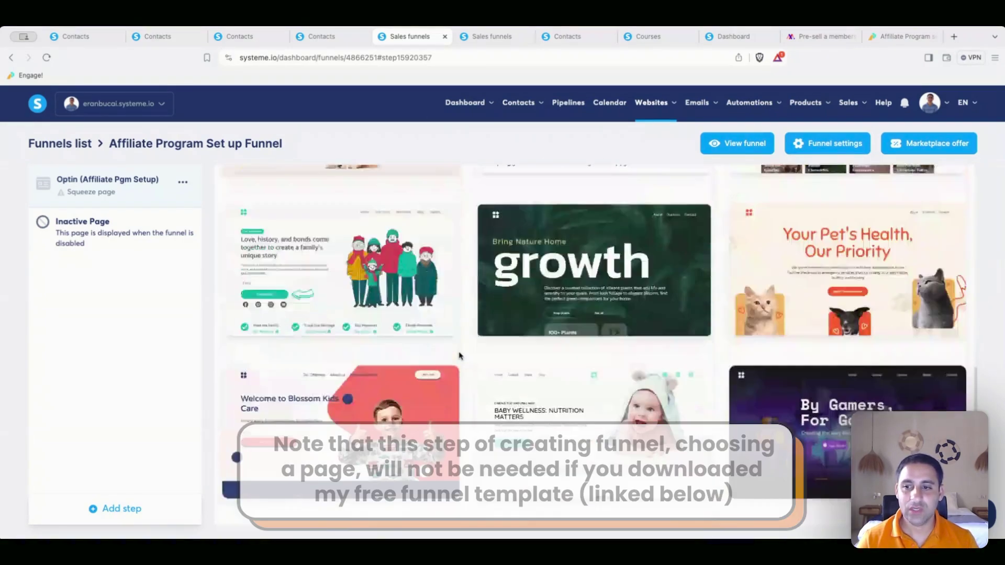
scroll(459, 356, "down", 3)
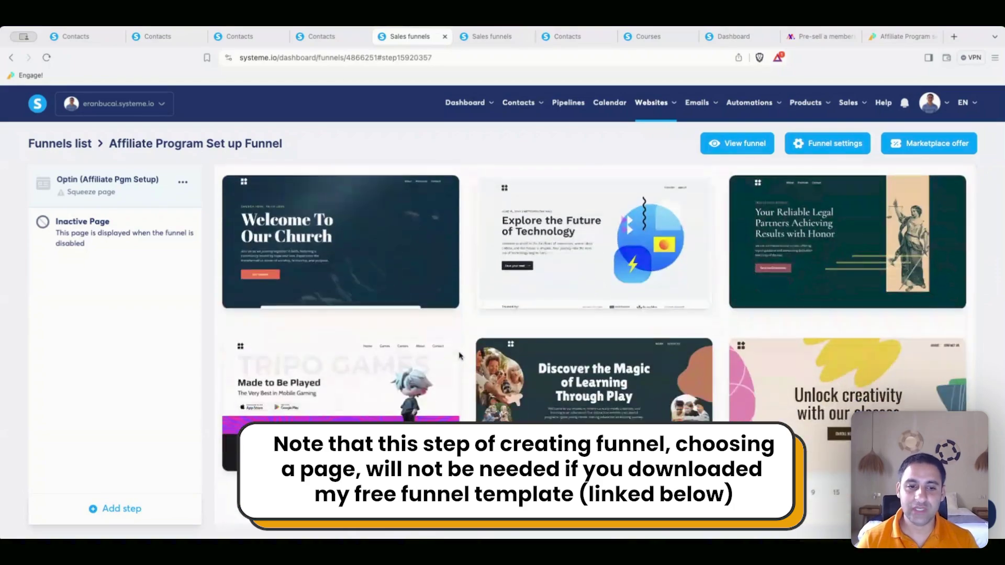
scroll(459, 356, "up", 15)
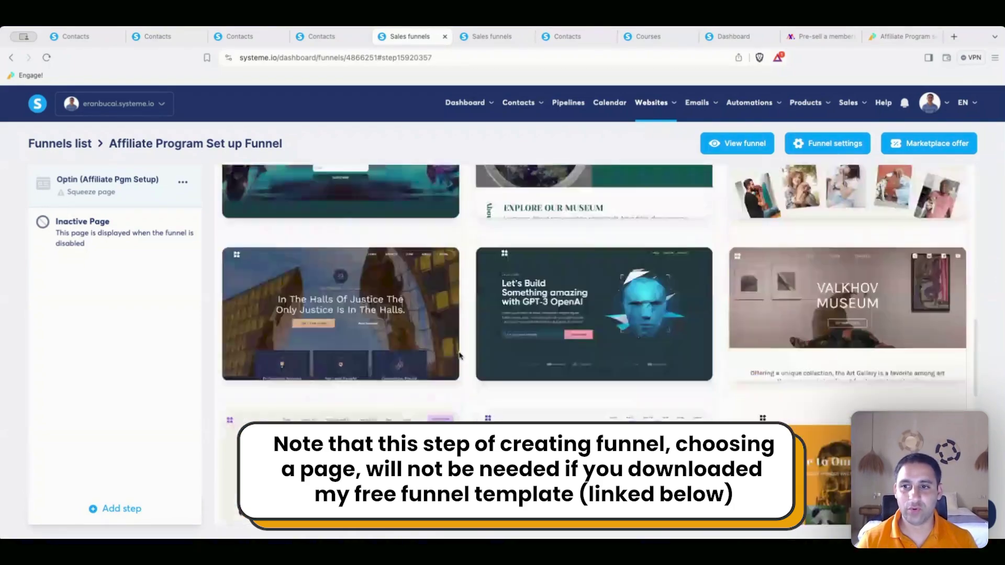
scroll(473, 352, "down", 14)
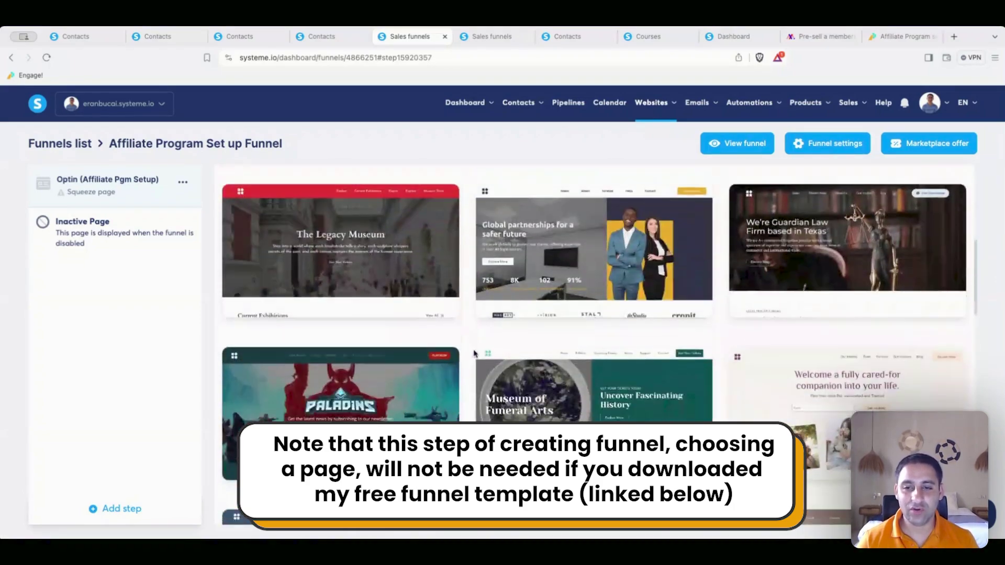
scroll(809, 433, "down", 3)
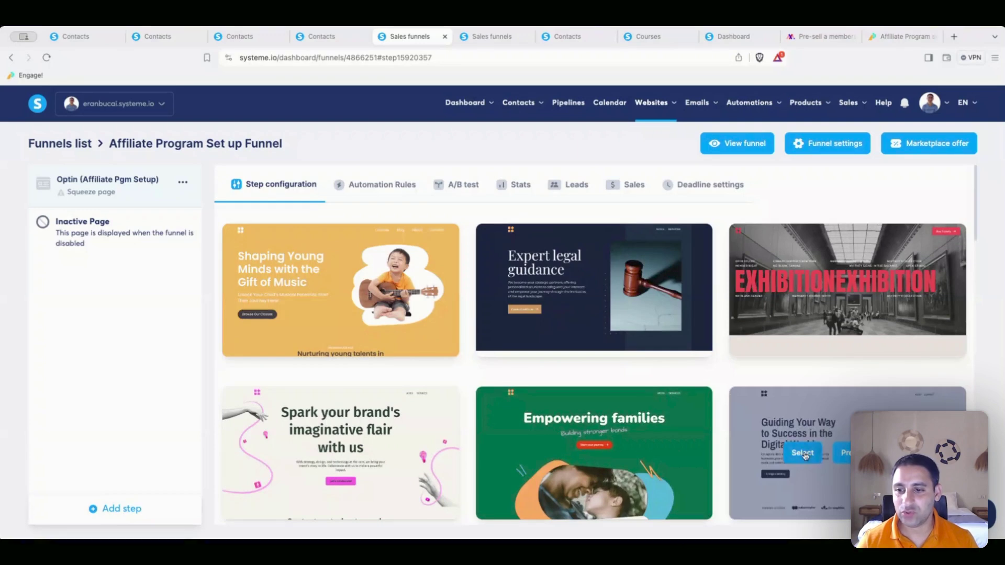
left_click(803, 454)
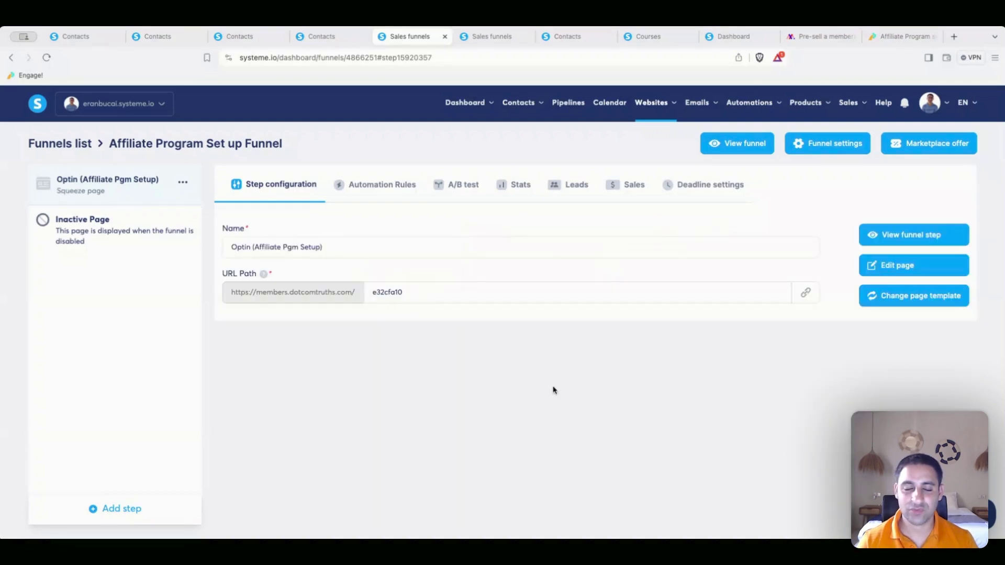
Step: Check the URL path explanation and set the opt-in step's URL path to affiliate-program-set-up-guide
left_click(371, 293)
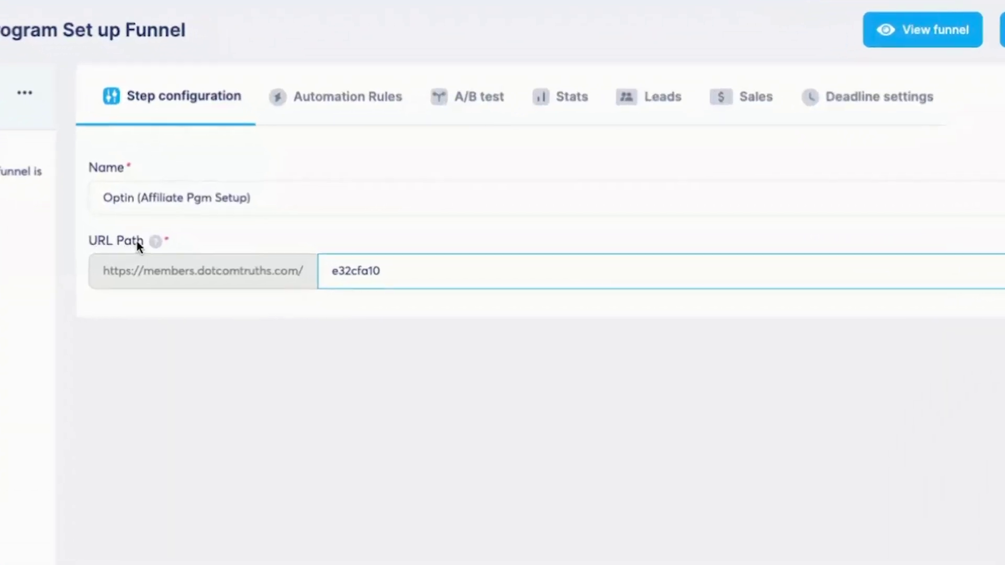
left_click(156, 241)
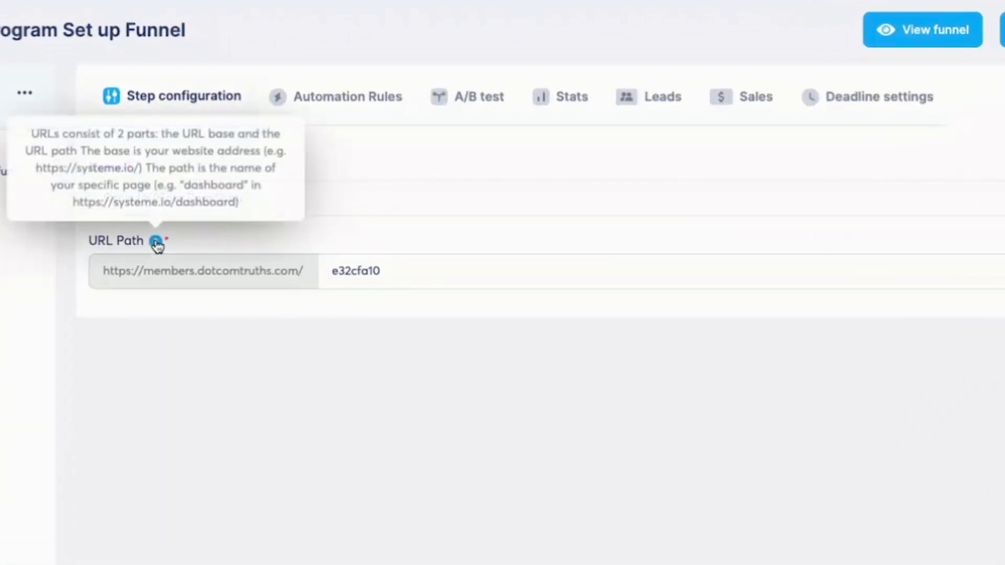
left_click(332, 270)
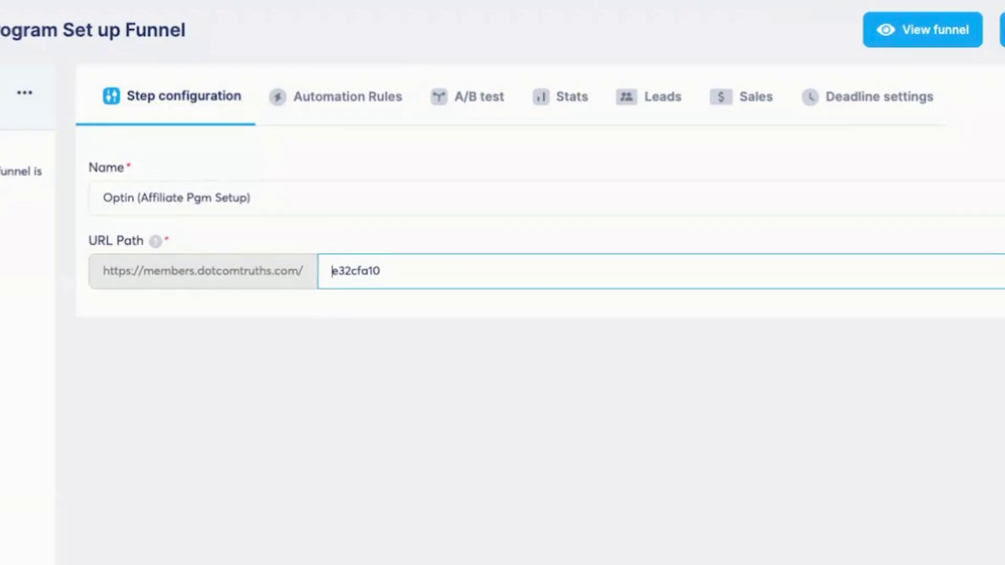
type("affiliate-")
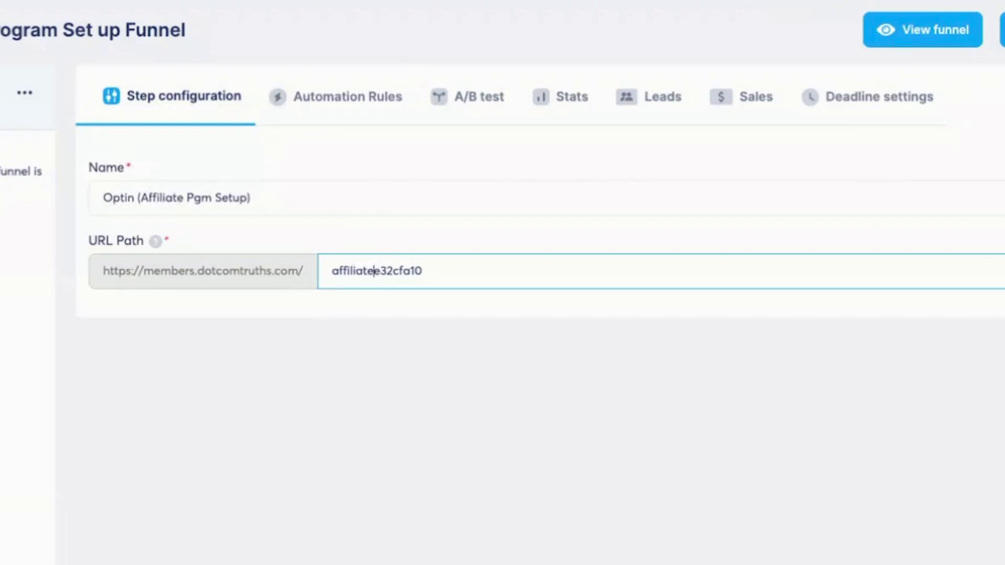
type("program-")
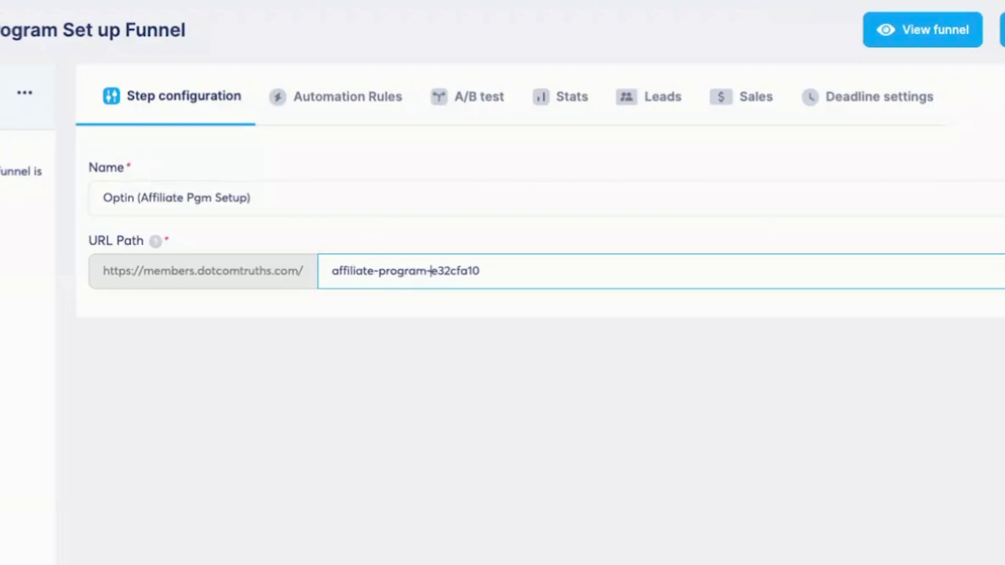
type("set-up")
key("BackSpace")
key("BackSpace")
key("BackSpace")
key("BackSpace")
type("et-up-guid")
key("Delete")
key("Delete")
key("Delete")
key("Delete")
key("Delete")
key("Delete")
key("Delete")
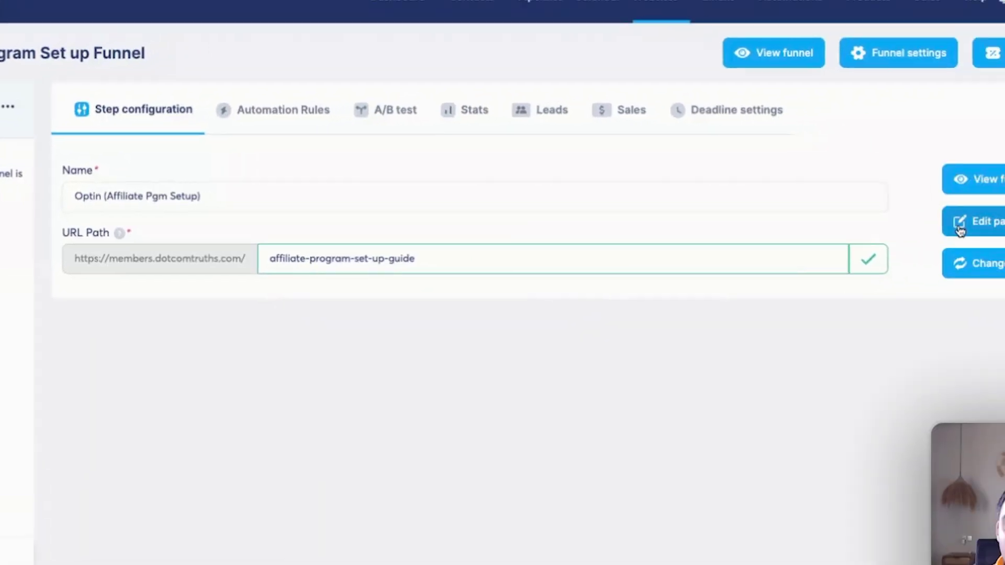
Step: Open the opt-in page for editing and delete the What Our Clients Say, Let's start the journey!, and Workgroup sections
left_click(972, 227)
left_click(856, 223)
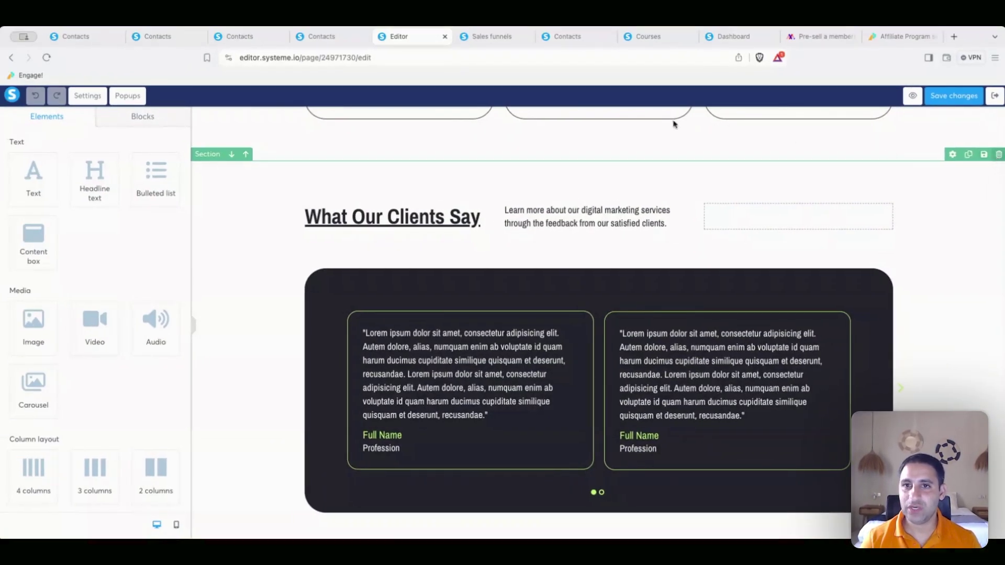
left_click(998, 154)
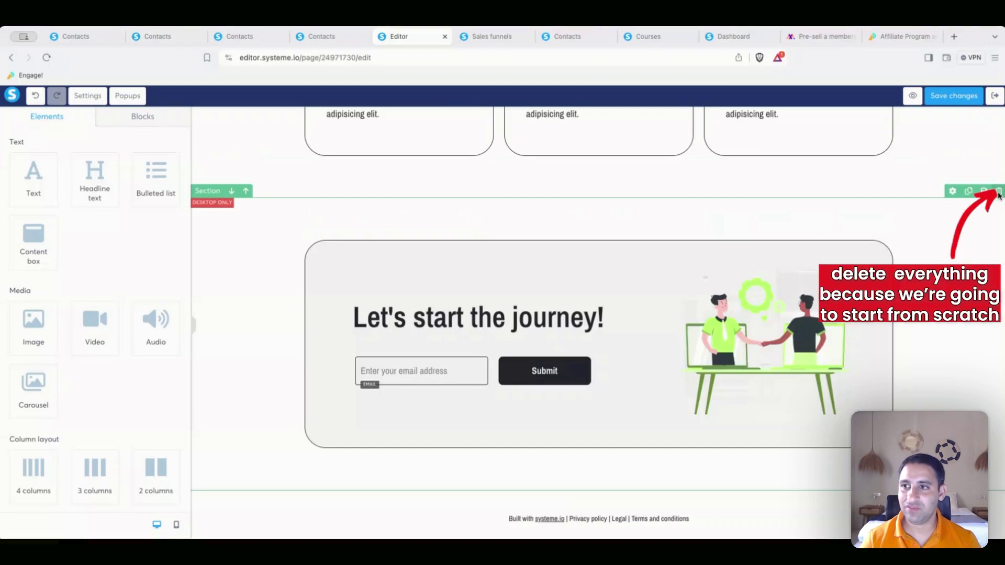
left_click(998, 190)
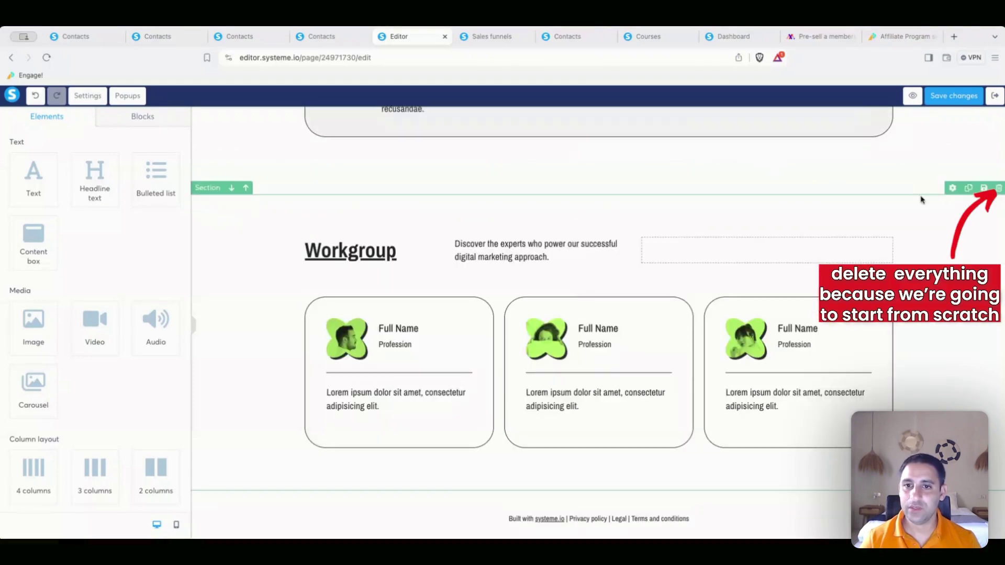
left_click(999, 188)
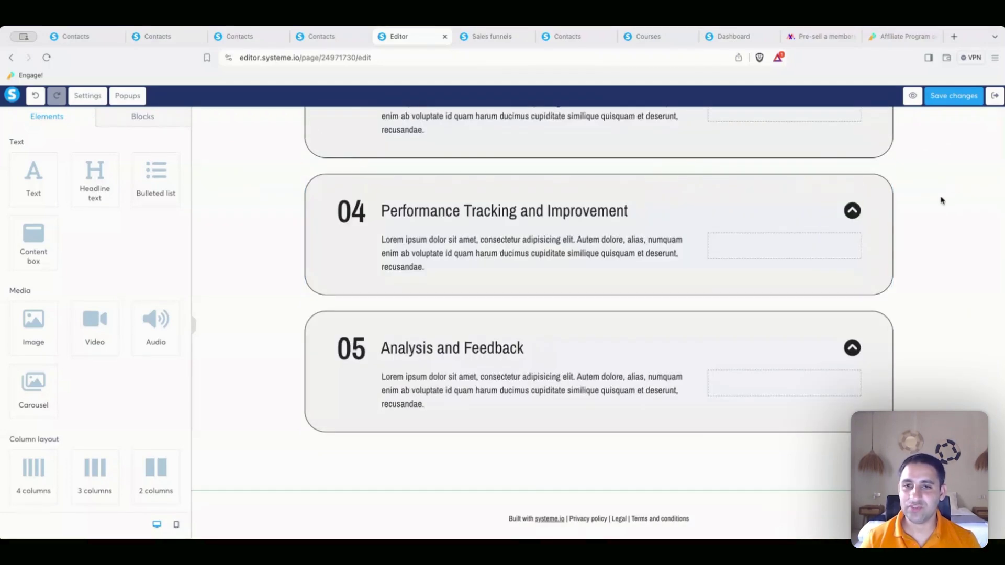
Step: Delete the Now is the time to create success section and the Success Stories section from the page
scroll(966, 153, "up", 15)
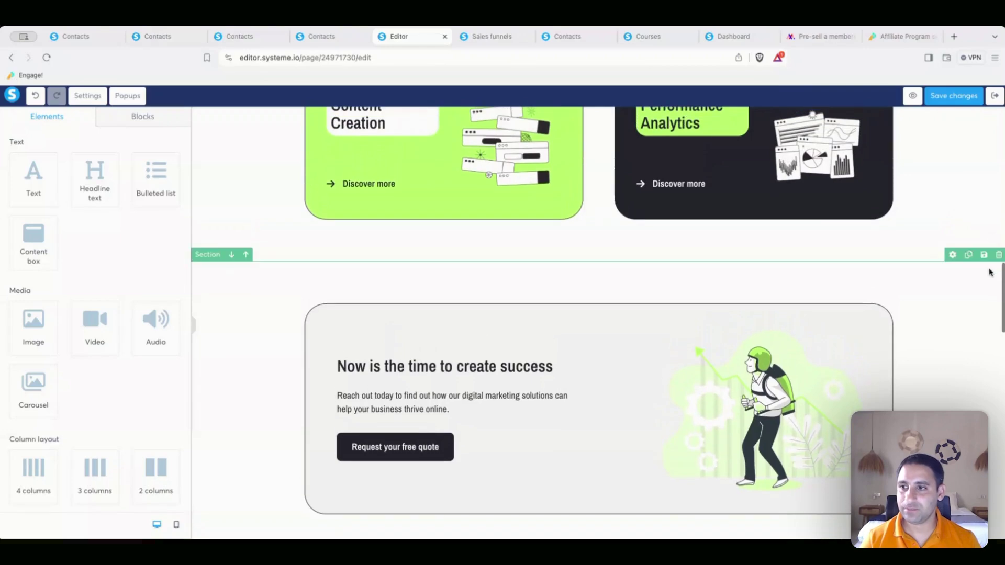
left_click(998, 255)
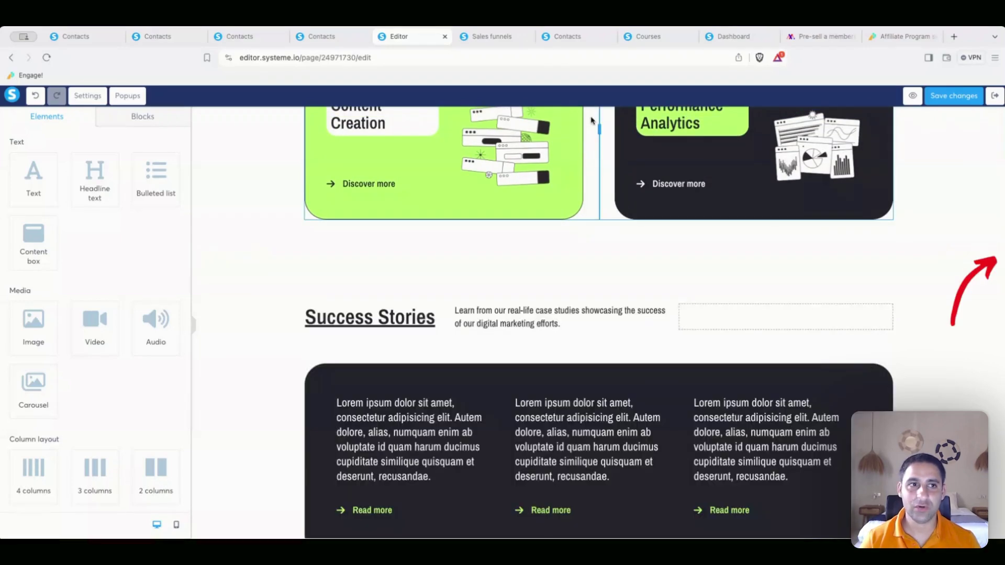
left_click(233, 292)
scroll(232, 291, "down", 1)
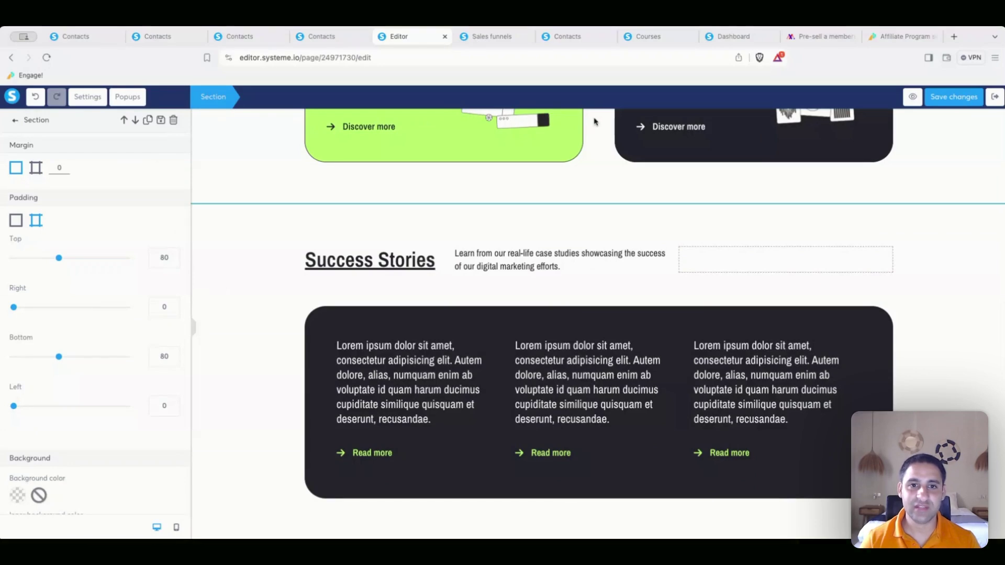
key("Delete")
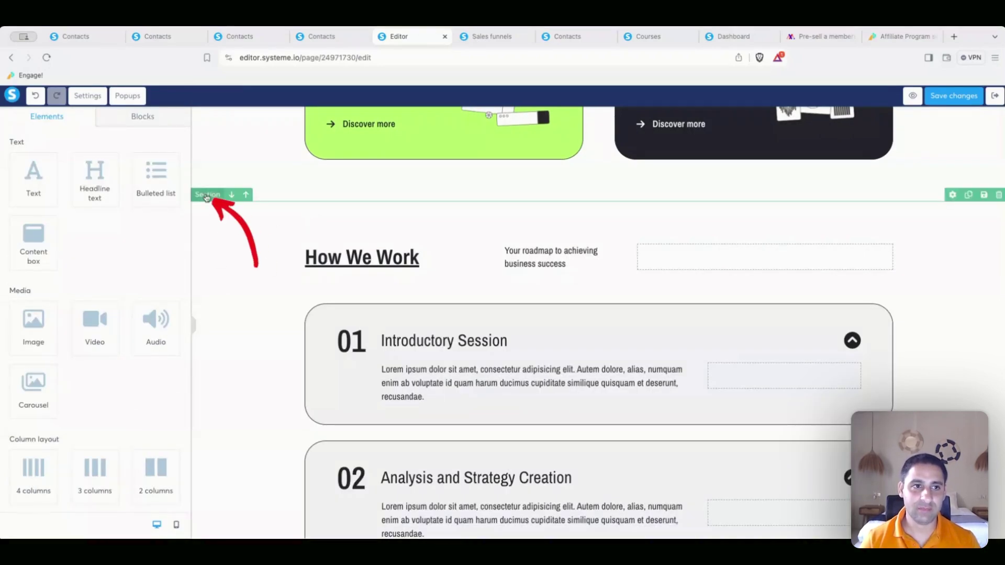
Step: Delete the How We Work section and the Services section from the page
left_click(217, 231)
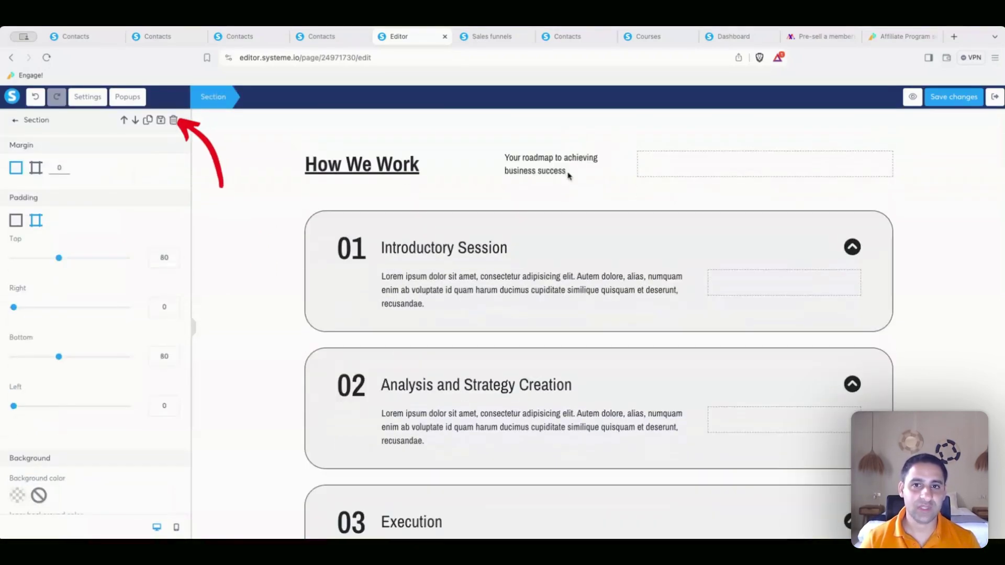
key("Delete")
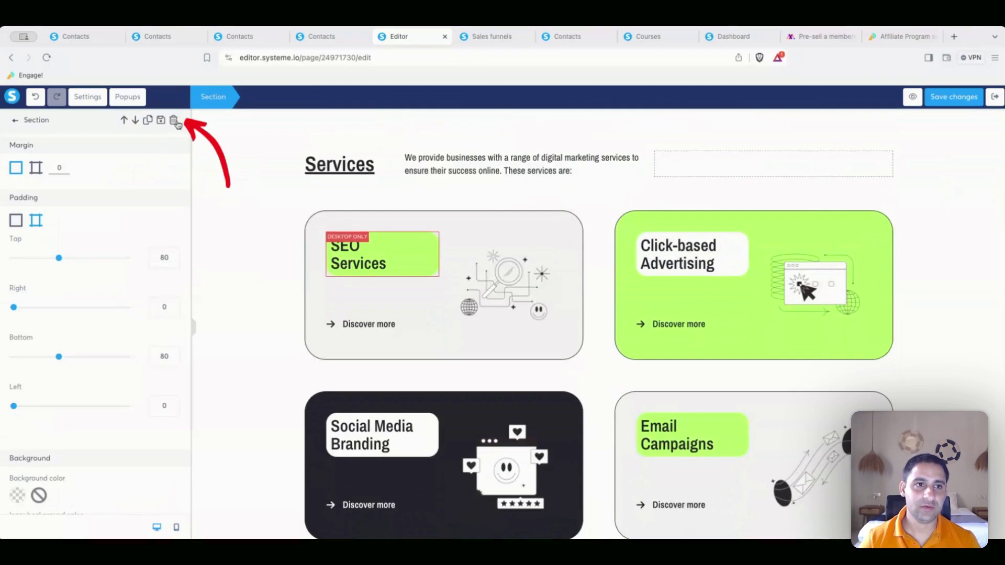
key("Delete")
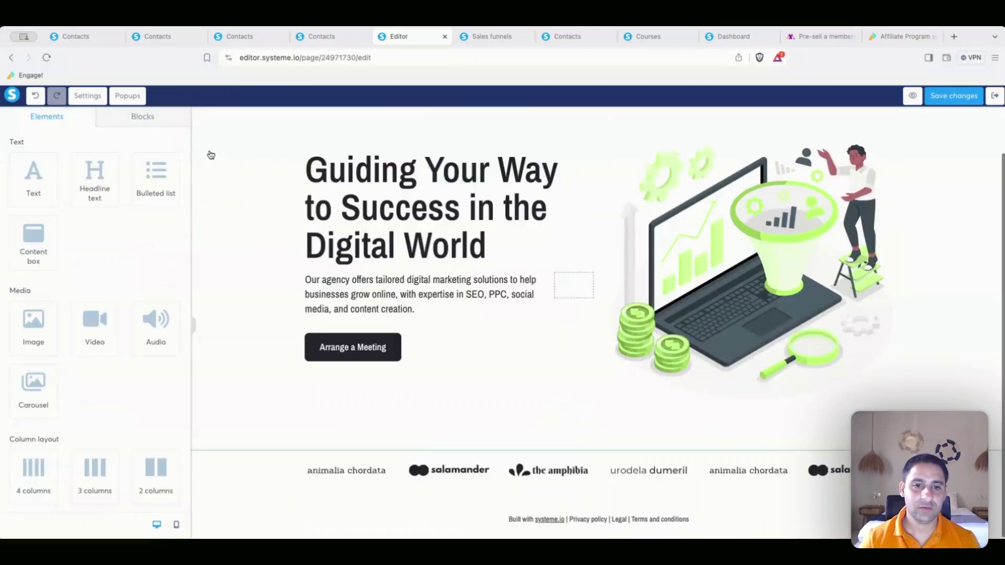
Step: Delete the partner logo strip, the empty section beneath the hero, and the header's About and Contact menu
left_click(211, 462)
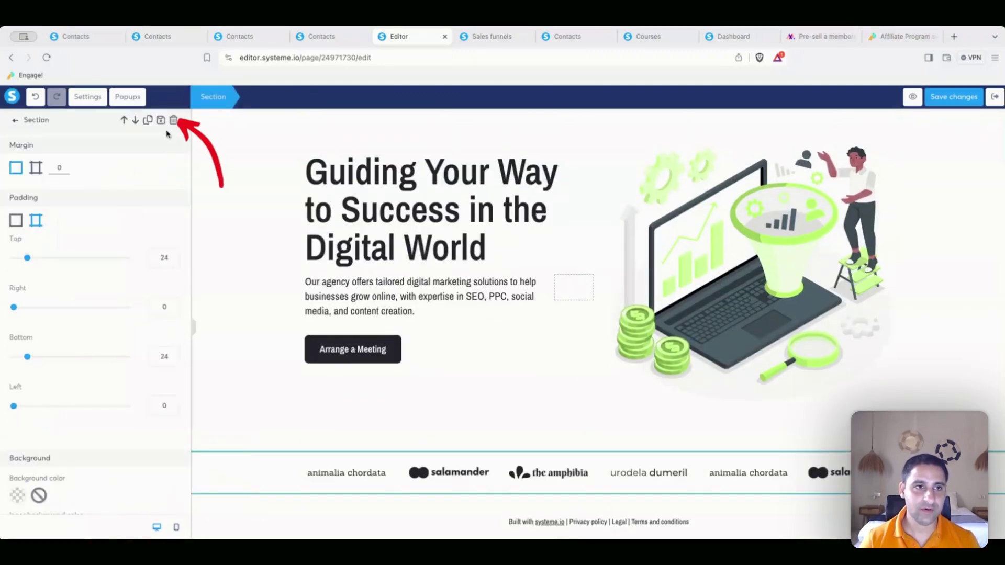
key("Delete")
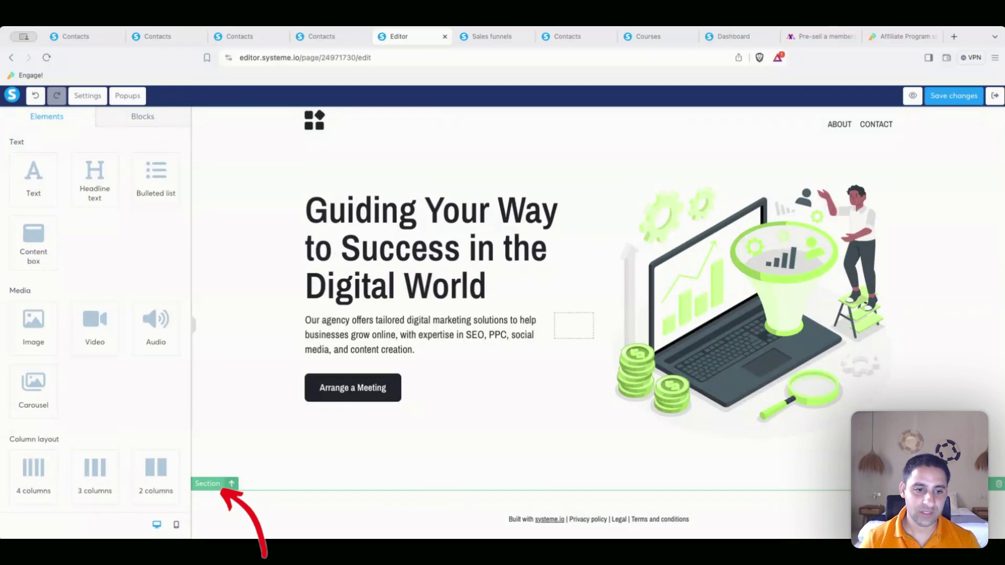
left_click(212, 488)
left_click(173, 120)
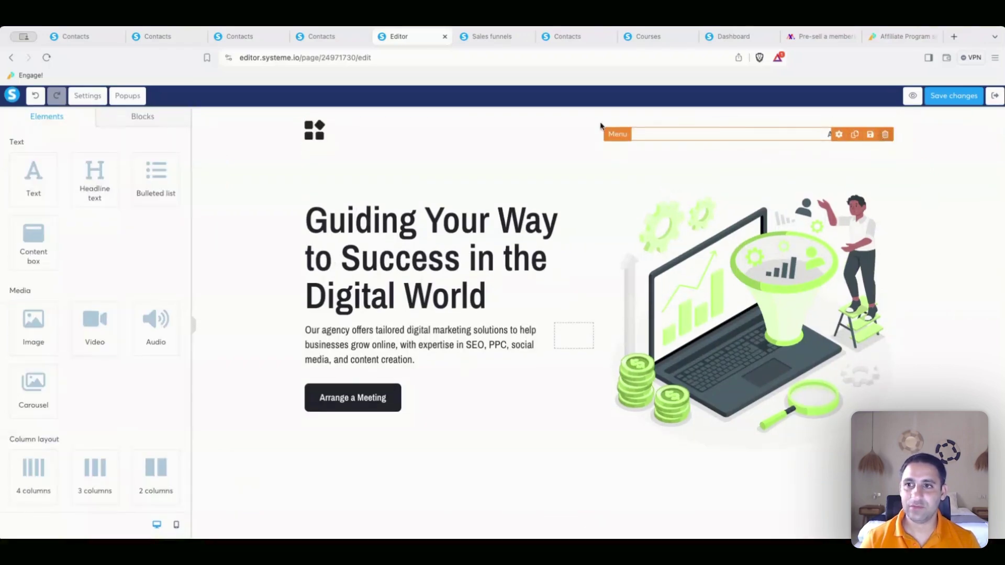
left_click(884, 134)
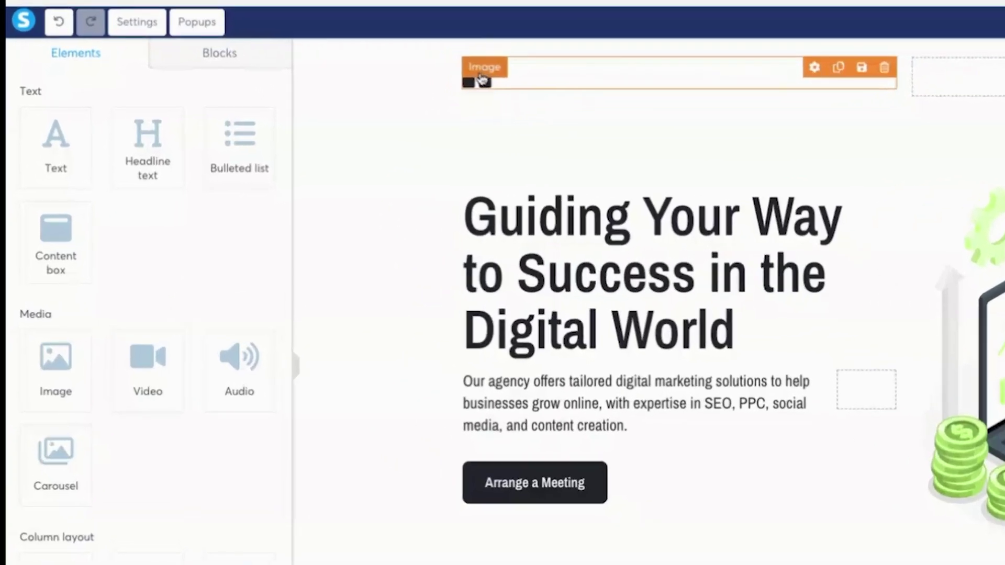
Step: Replace the header logo with dotcomsecrets-logo2.png, found by searching the uploaded images for dotcoms
left_click(316, 131)
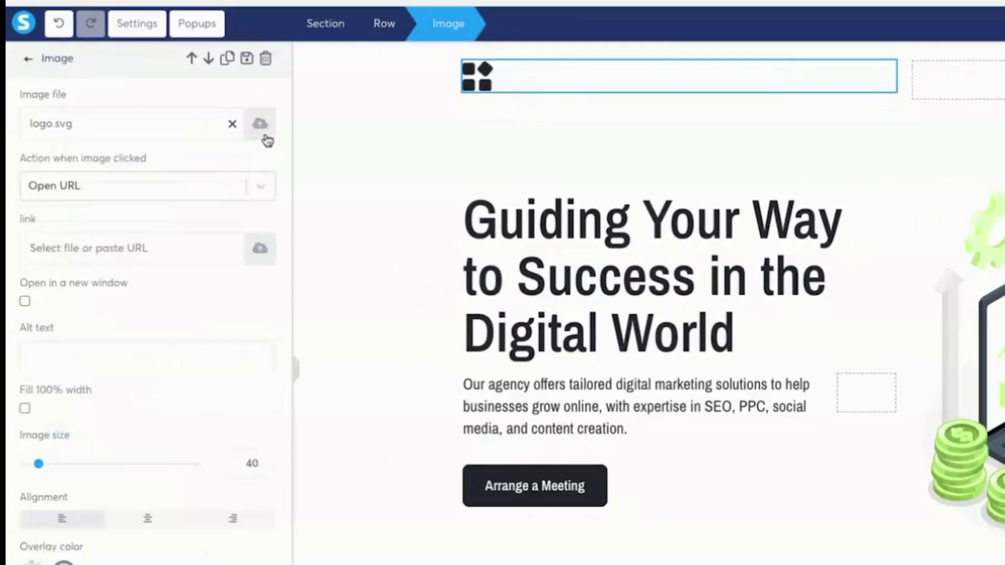
left_click(260, 124)
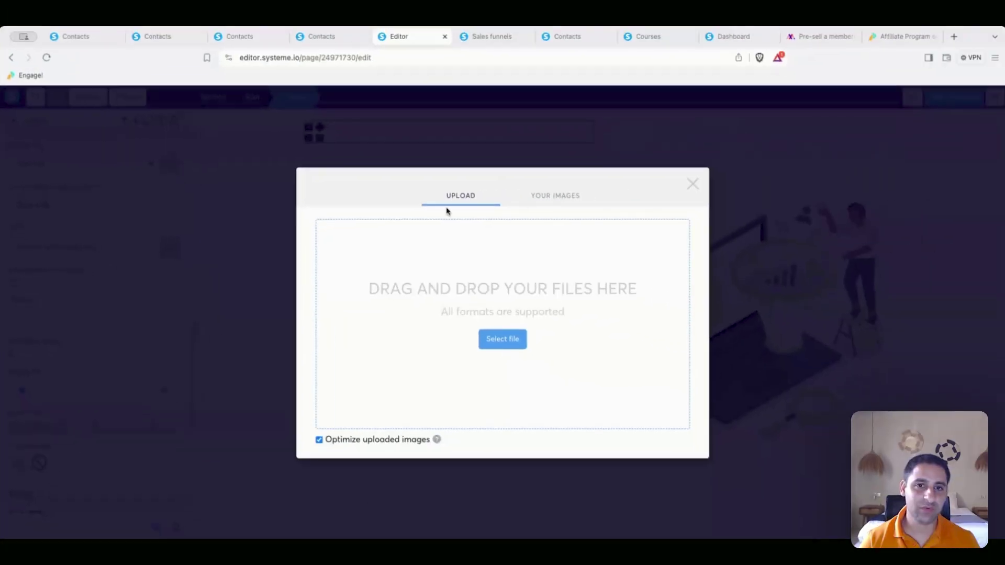
left_click(565, 197)
type("dotcoms")
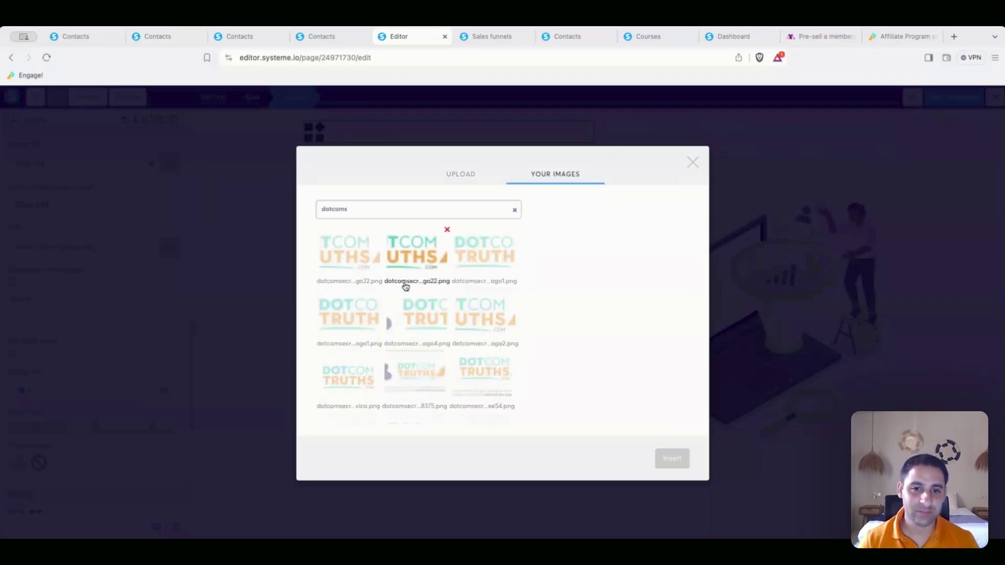
scroll(410, 306, "down", 1)
left_click(416, 390)
left_click(672, 458)
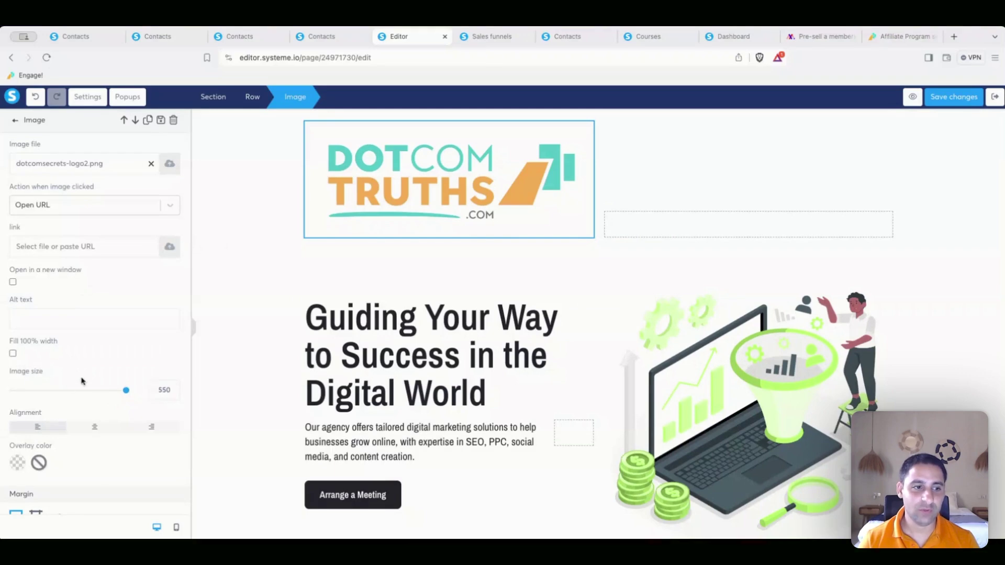
Step: Set the header logo's image size to 150
left_click(157, 390)
key("Delete")
type("1")
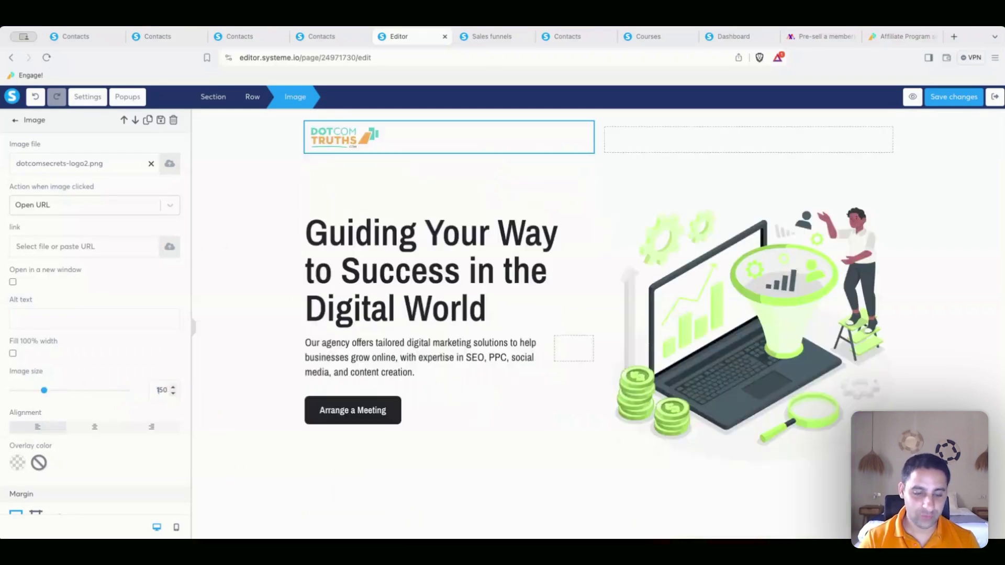
left_click(220, 314)
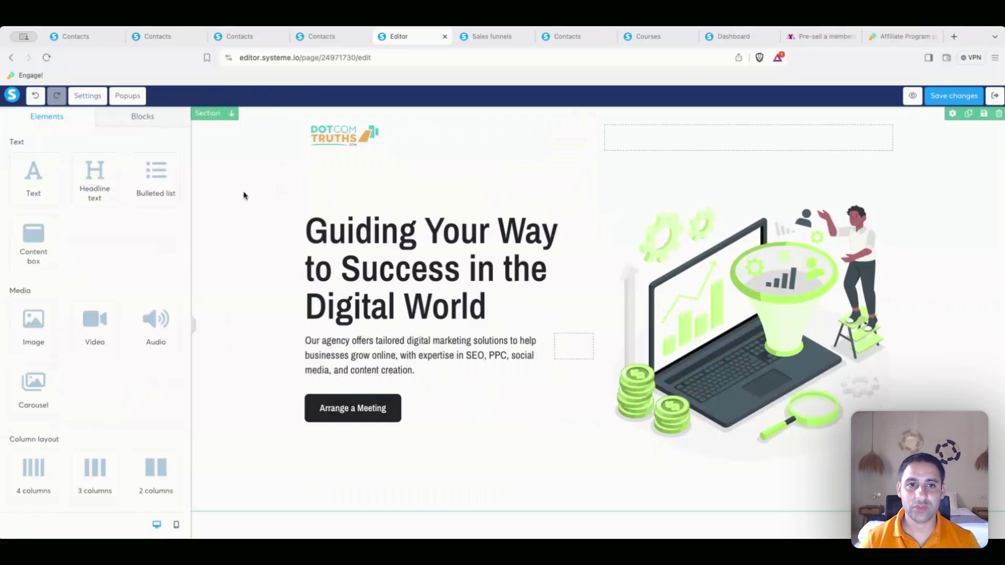
left_click(353, 140)
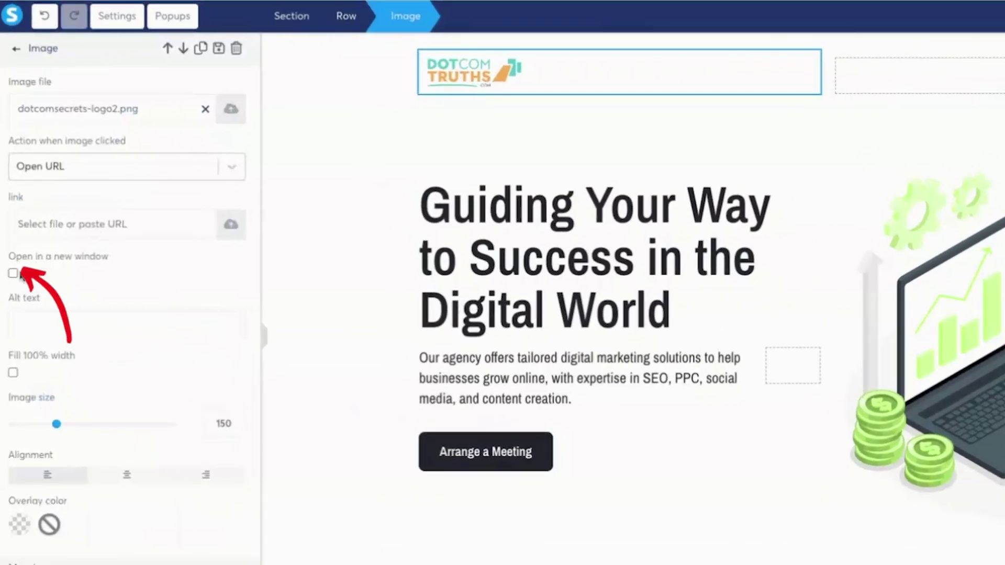
left_click(15, 274)
left_click(138, 227)
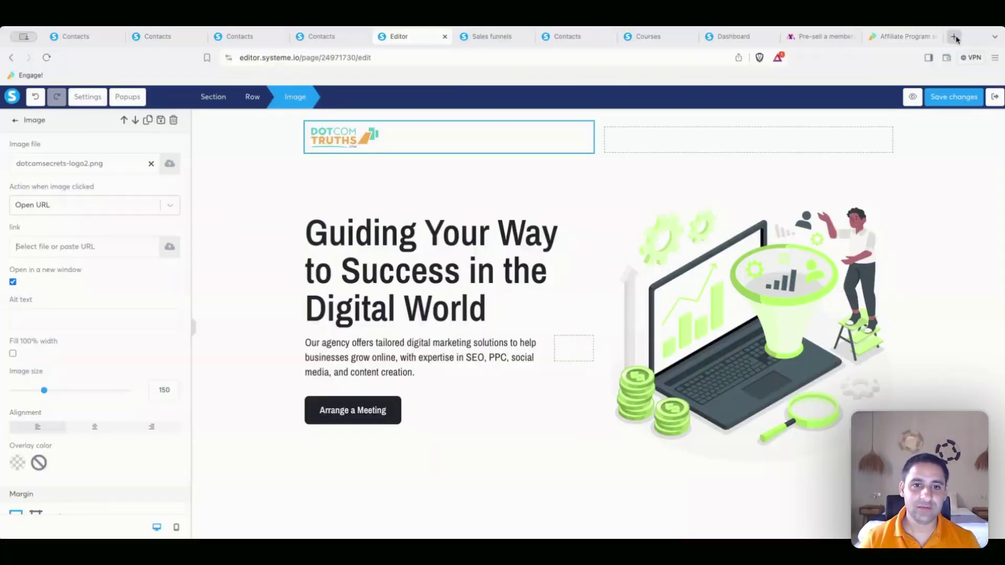
left_click(954, 37)
type("dotcomtruths.com")
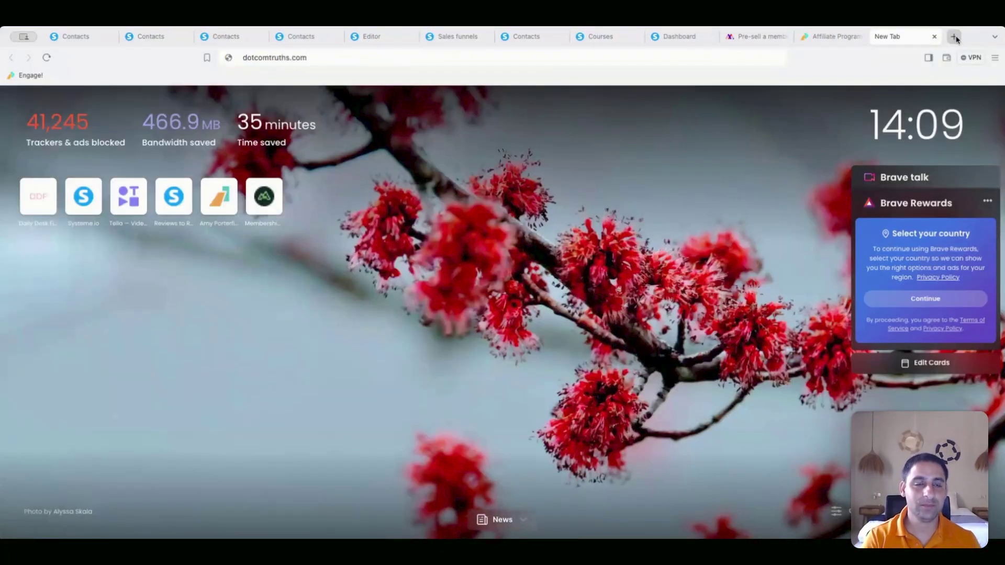
key("Return")
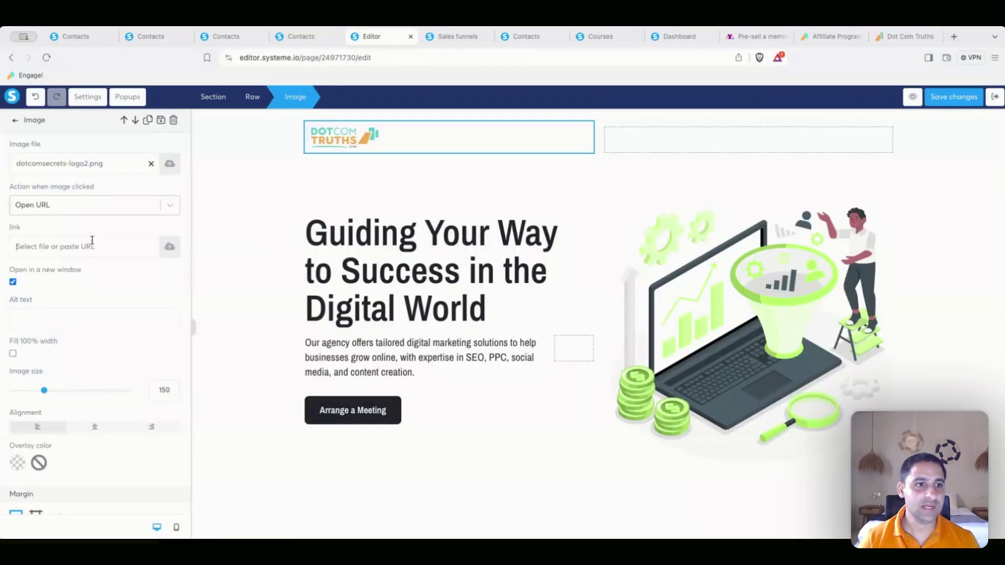
type("https://www.dotcomtruths.com/")
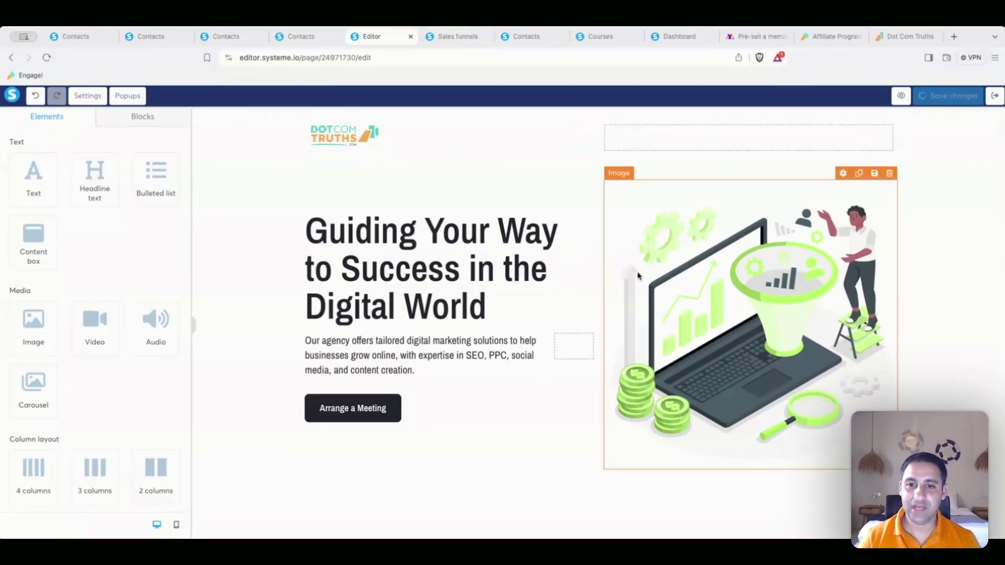
Step: Open the affiliate program checklist document and view its step-by-step pages as reference for the headline
left_click(455, 238)
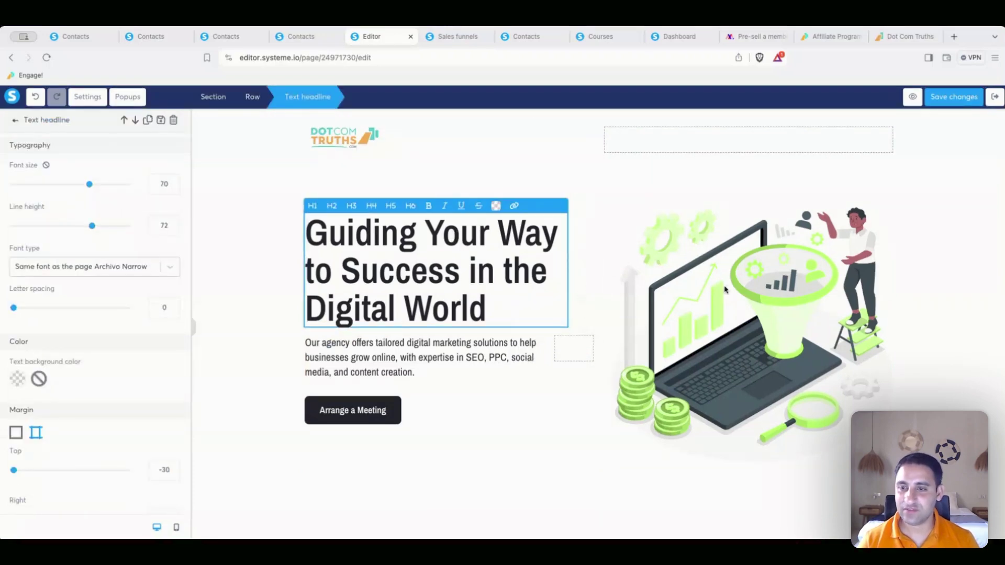
key("Escape")
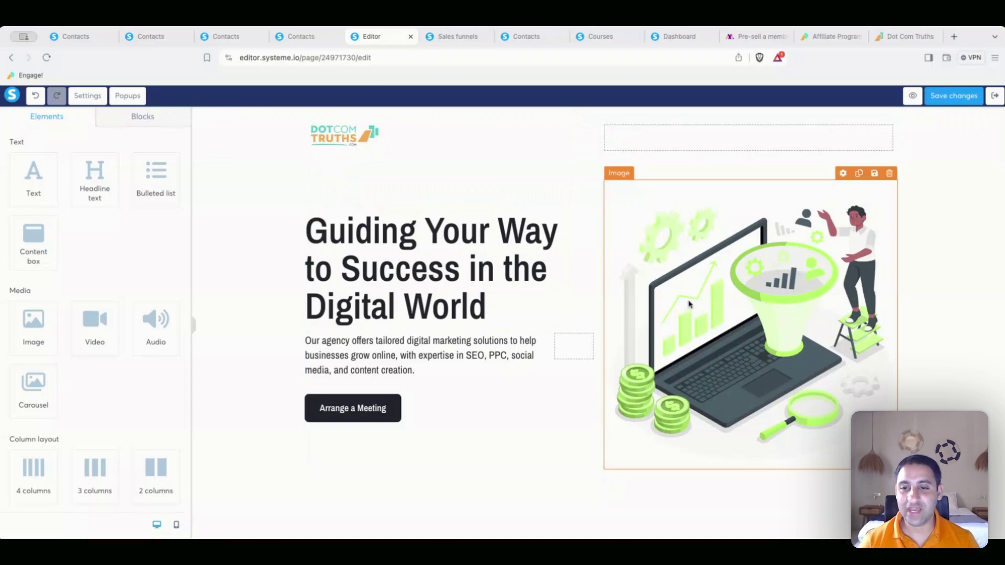
left_click(442, 287)
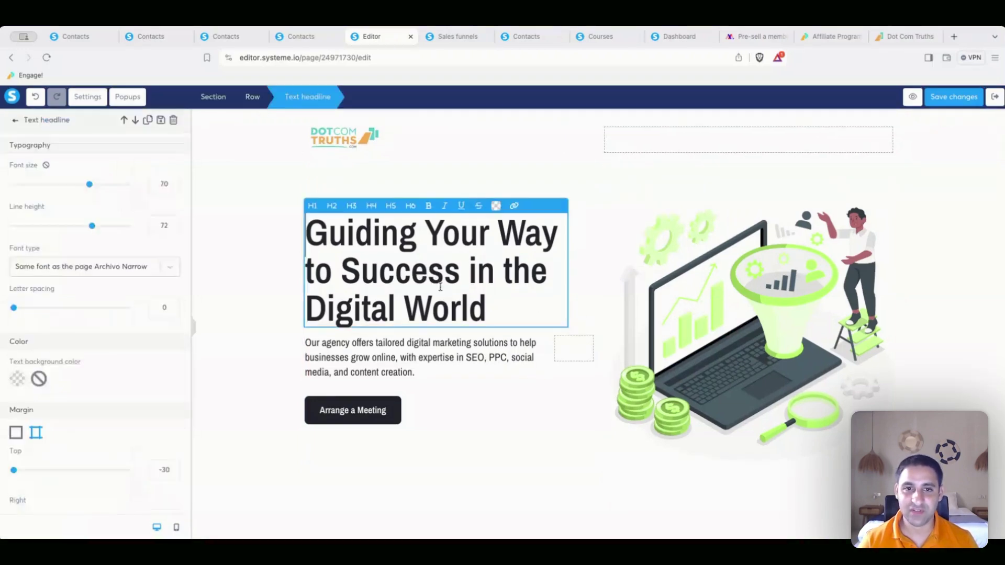
left_click(825, 39)
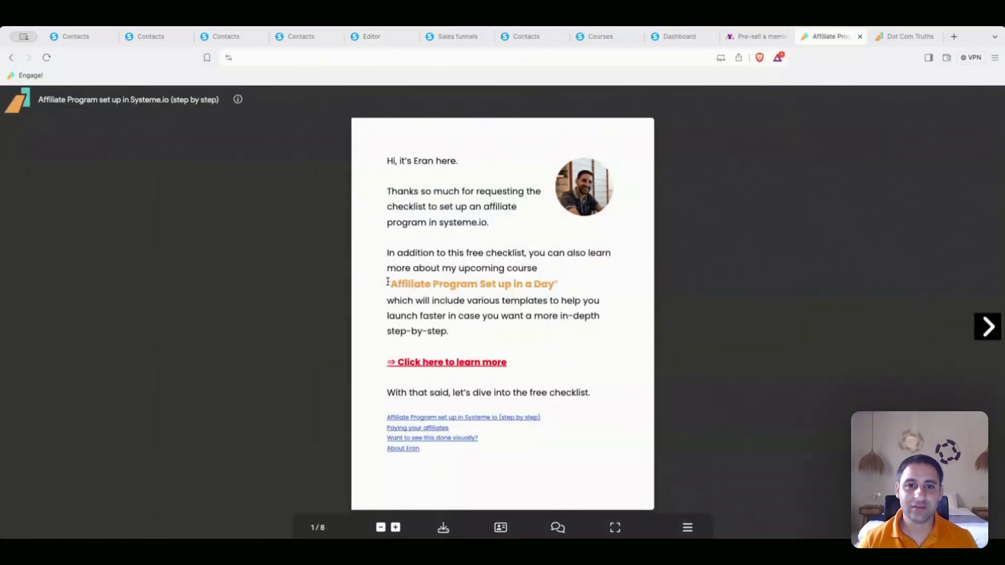
left_click(987, 327)
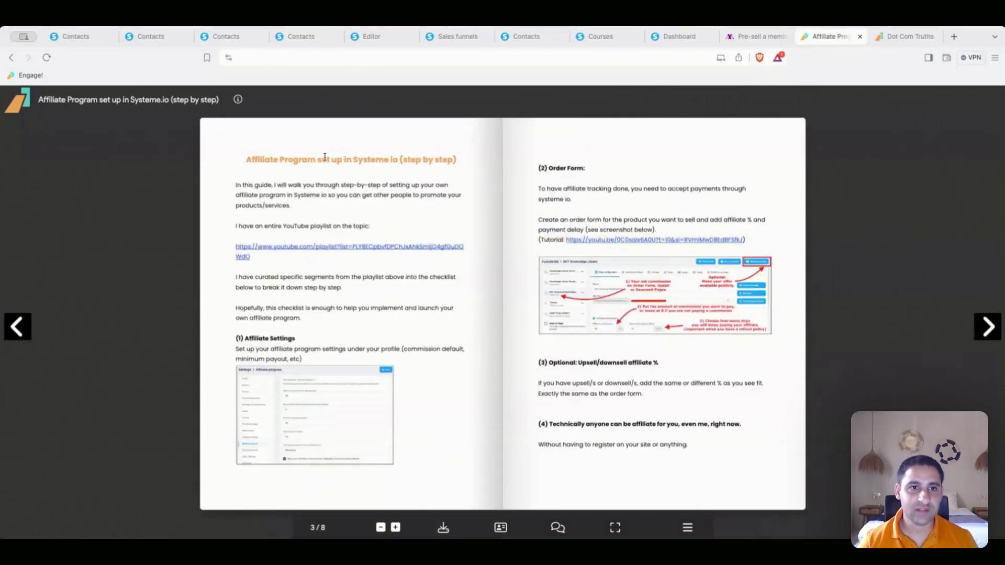
Step: Return to the page editor, replace the hero headline with FREE GUIDE and make it bold
left_click(384, 38)
triple_click(375, 232)
type("FREE GUIDE")
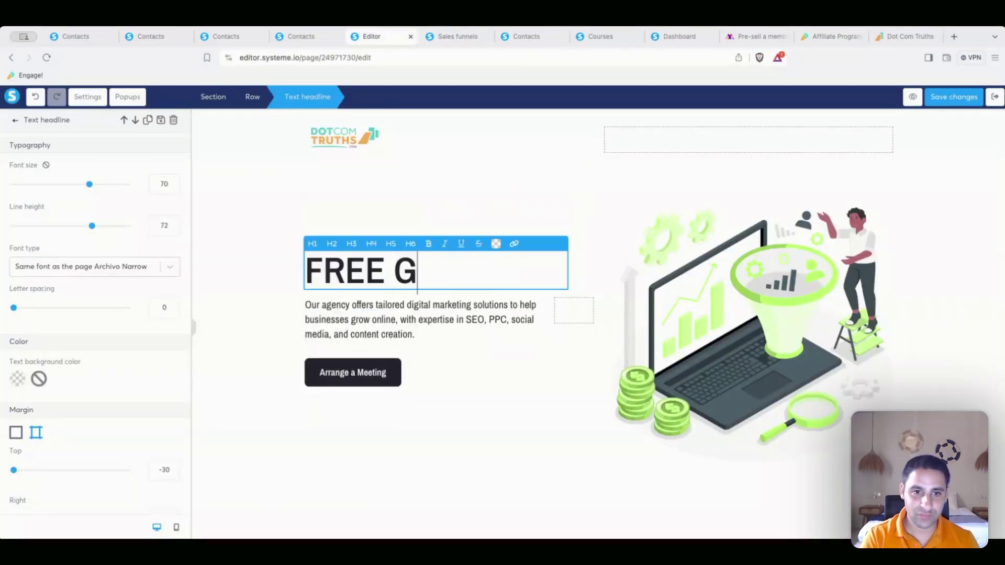
key("ctrl+a")
left_click(195, 140)
Step: Add a left-aligned headline under FREE GUIDE reading Set up your Affiliate Program in Systeme.io
left_click_drag(95, 178, 382, 283)
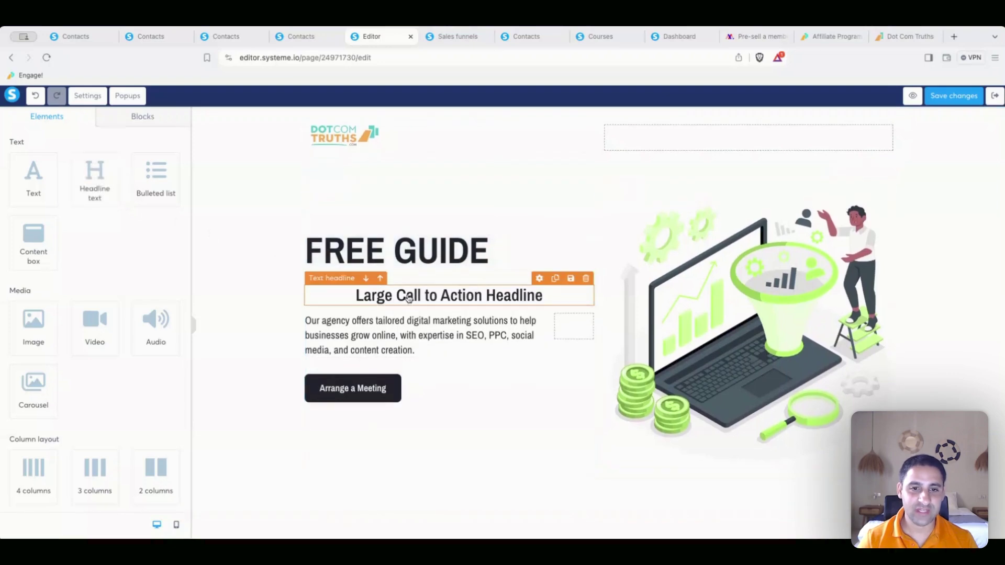
left_click(406, 295)
triple_click(357, 297)
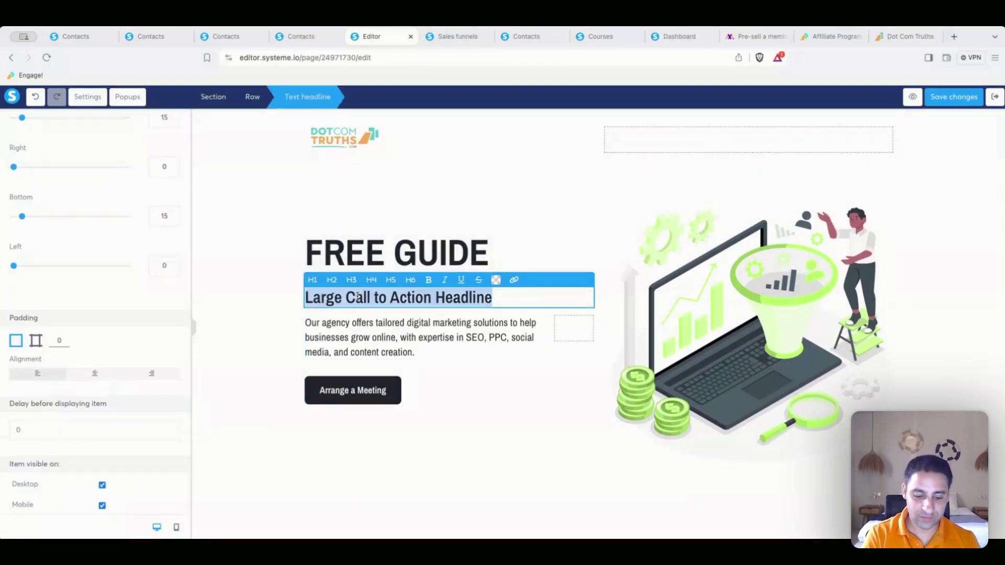
type("set up yo")
key("ctrl+a")
type("Set up your Affiliate Program in Systeme.io")
Step: Delete the row holding the agency description paragraph under the subheadline
left_click(587, 309)
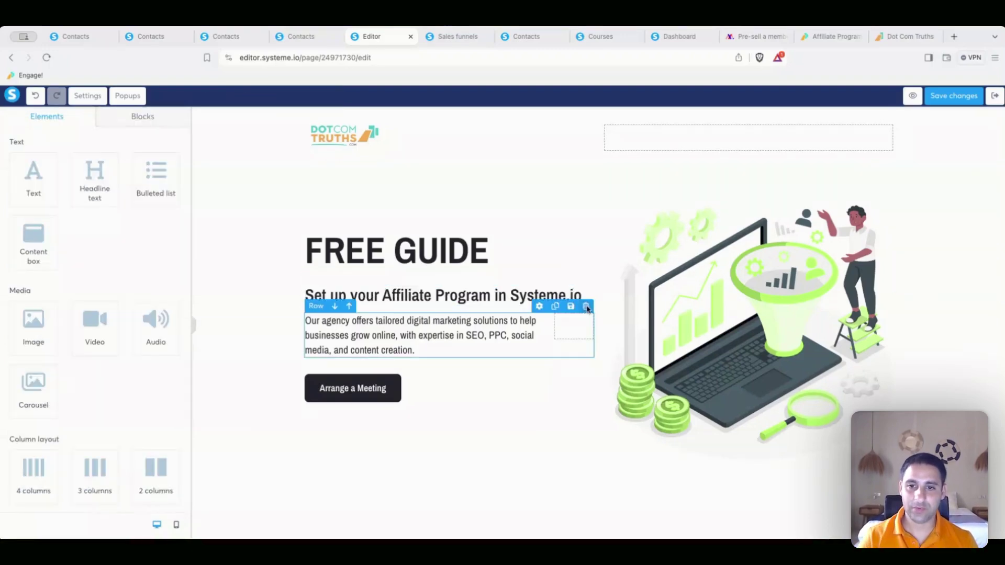
double_click(397, 282)
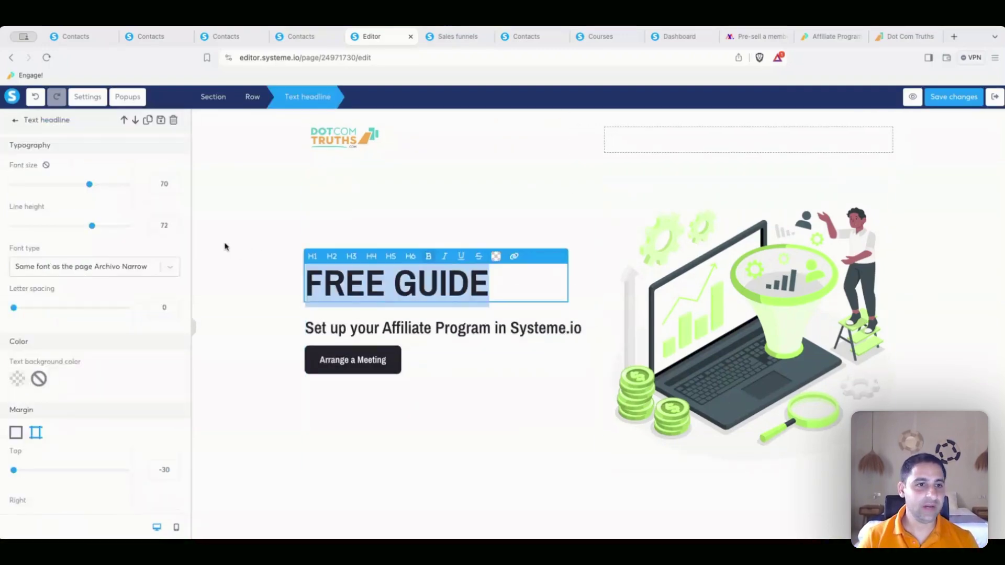
left_click(249, 314)
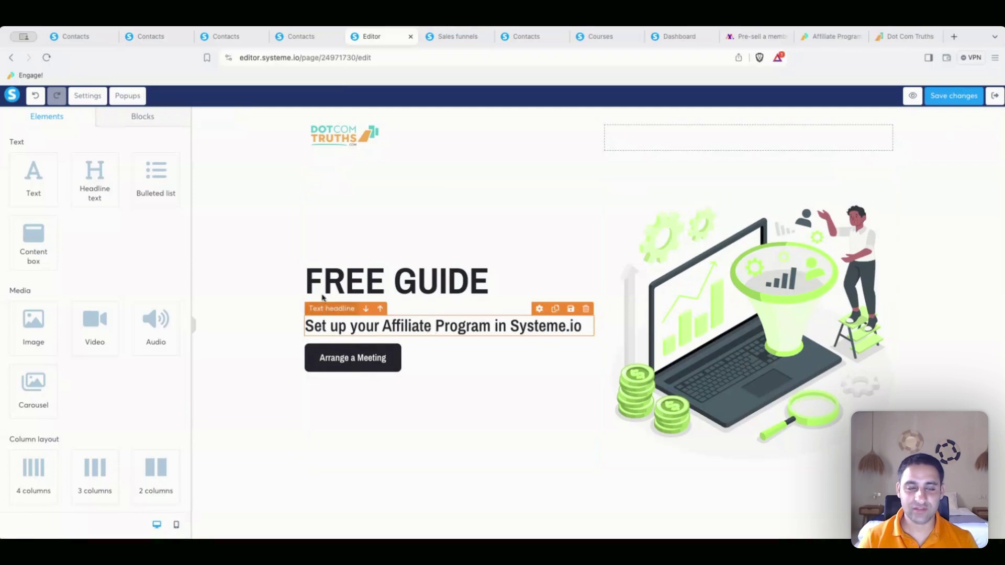
Step: Set the FREE GUIDE headline's top margin to 0
left_click(375, 293)
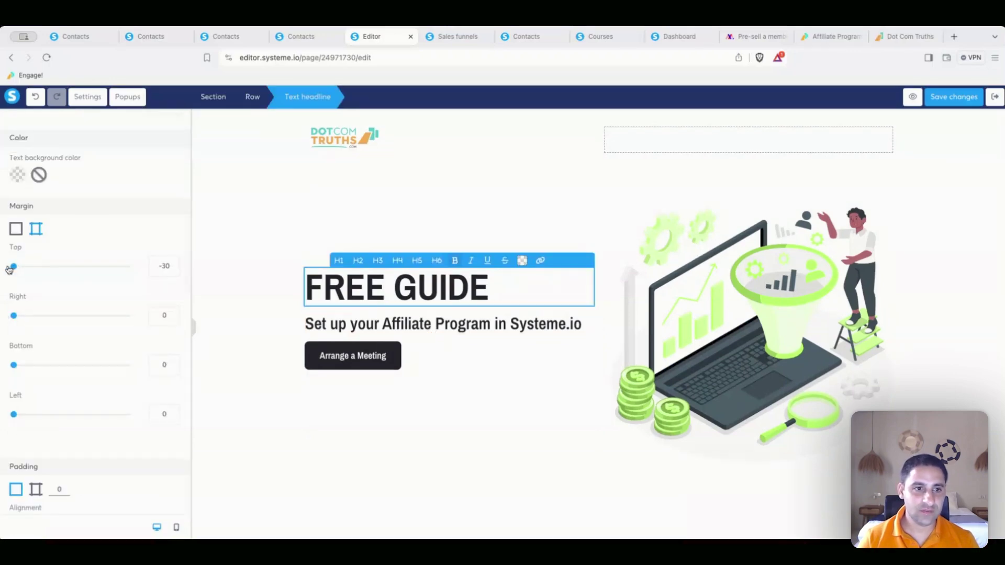
left_click(162, 266)
type("-20")
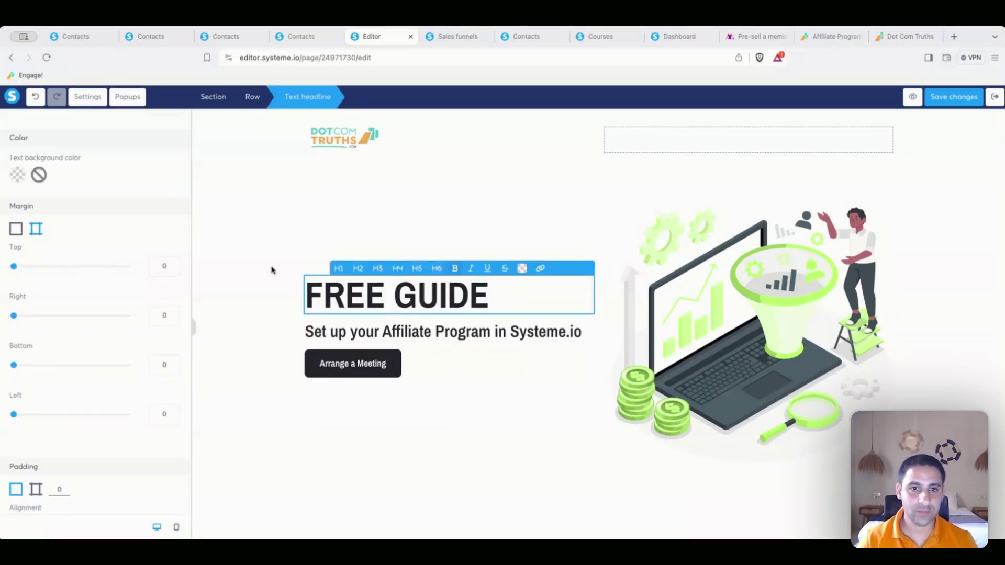
left_click(271, 270)
Step: Add a bulleted list below the subheadline with the first item Step by step checklist on the entire tech set up
left_click_drag(306, 283, 408, 359)
key("shift+Down")
type("Step by step checklist ")
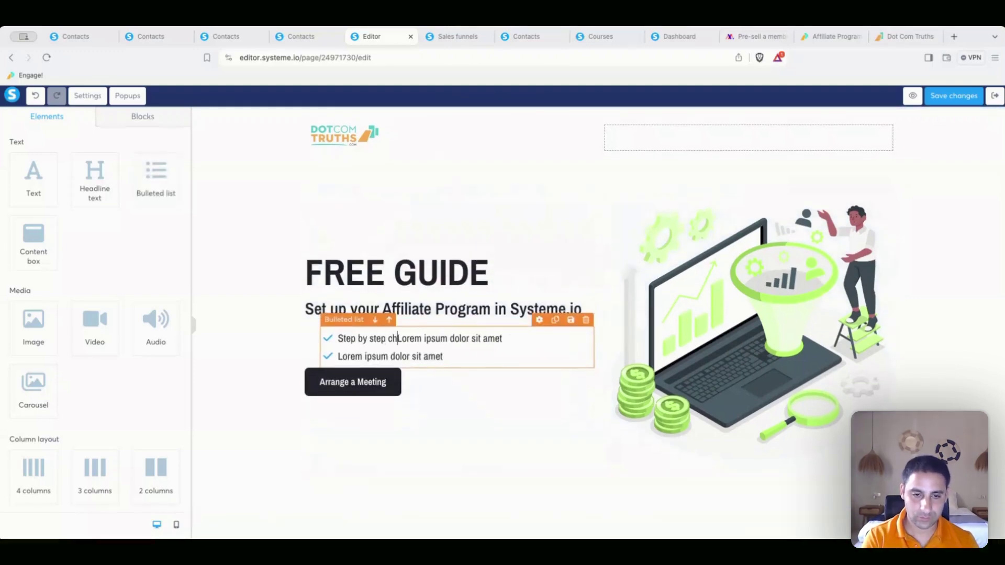
type("on the entire tech set up")
Step: Fill the remaining list items with Beginner friendly video tutorials and Launch your affiliate program with ease
key("Return")
type("Step by step tutorials")
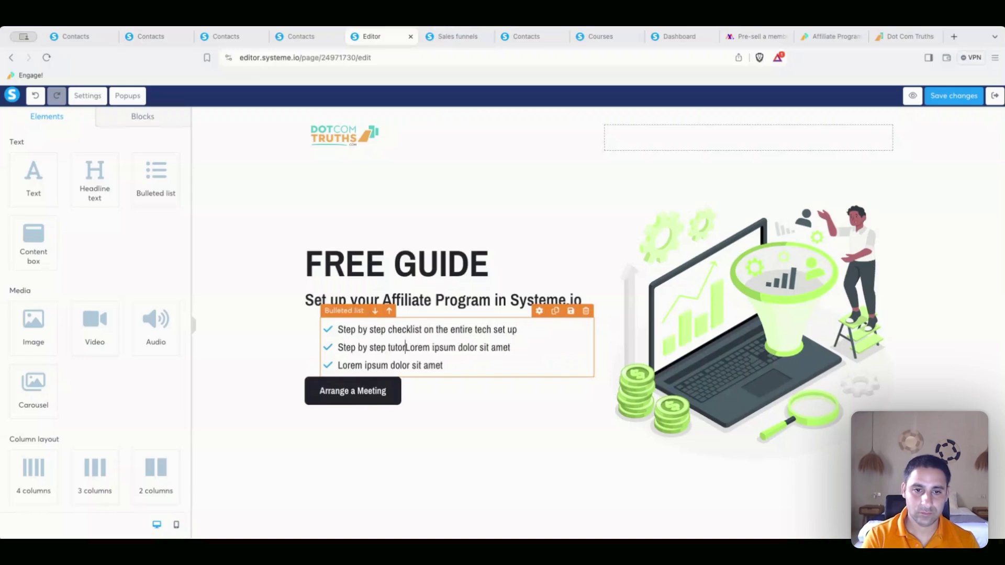
key("BackSpace")
key("BackSpace")
key("BackSpace")
key("BackSpace")
key("BackSpace")
key("BackSpace")
key("BackSpace")
key("BackSpace")
key("BackSpace")
type("video tutoria")
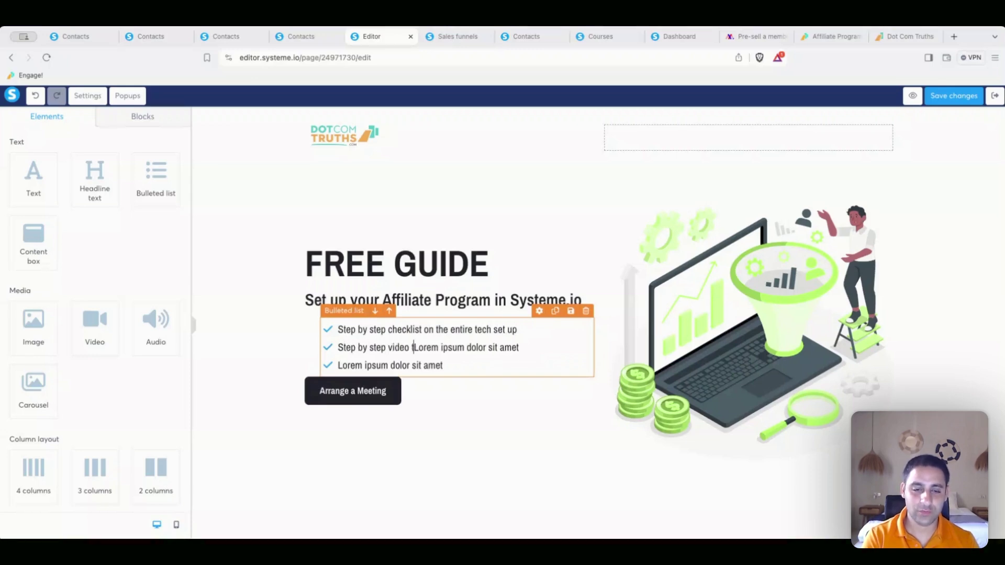
type("ls")
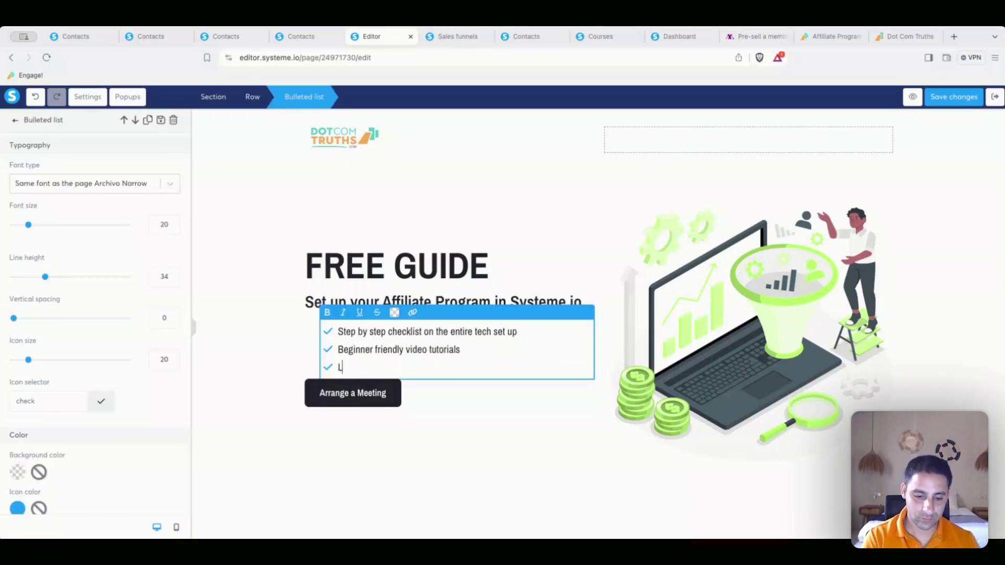
type("h your affiliate program with ease")
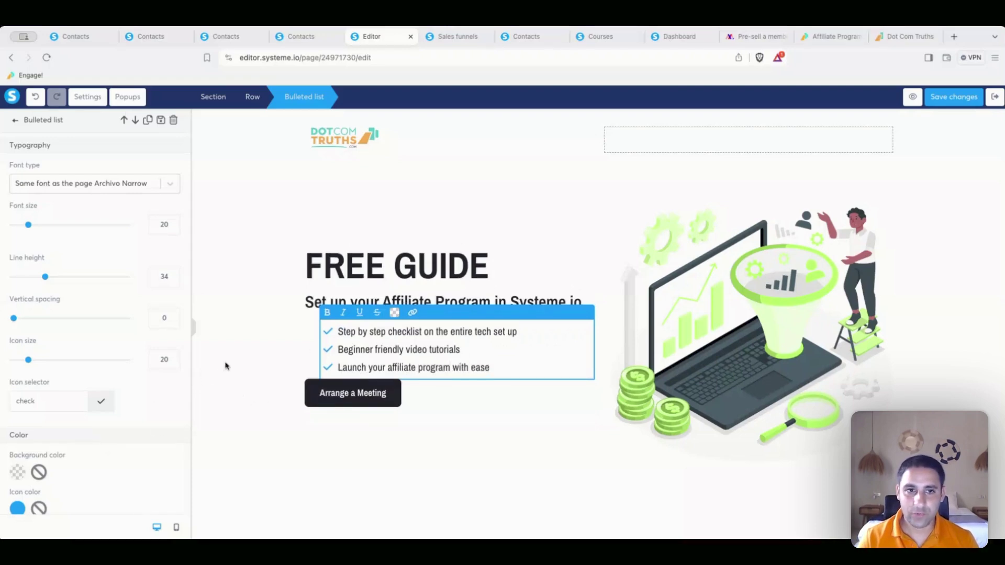
Step: Select the hero illustration and preview the opt-in page to check its layout
left_click(746, 358)
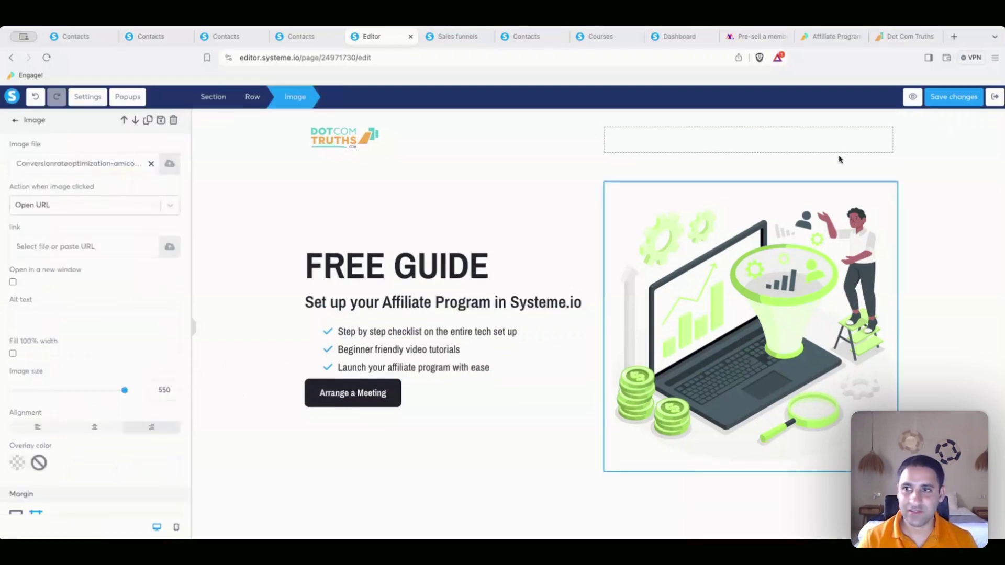
left_click(912, 97)
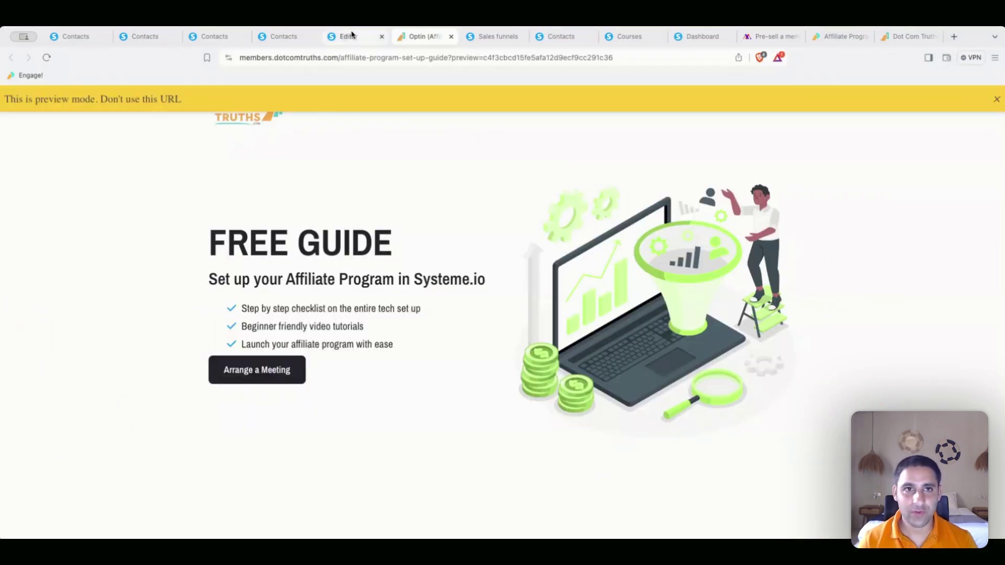
Step: Return to the editor, then set the bulleted list's icon colour to green 9EE64F and its icon to arrow-circle-right
left_click(366, 36)
left_click(348, 339)
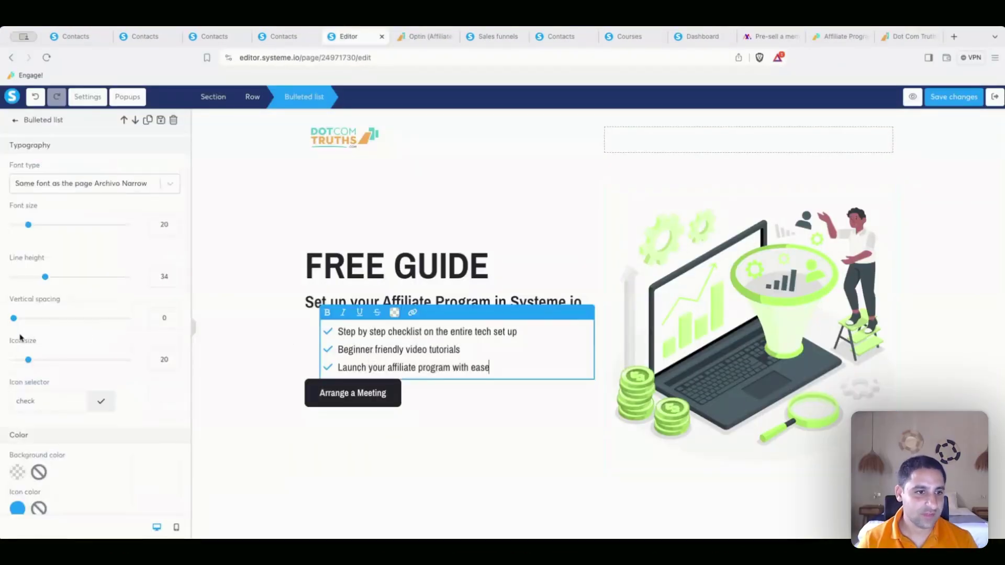
scroll(31, 335, "down", 3)
left_click(17, 408)
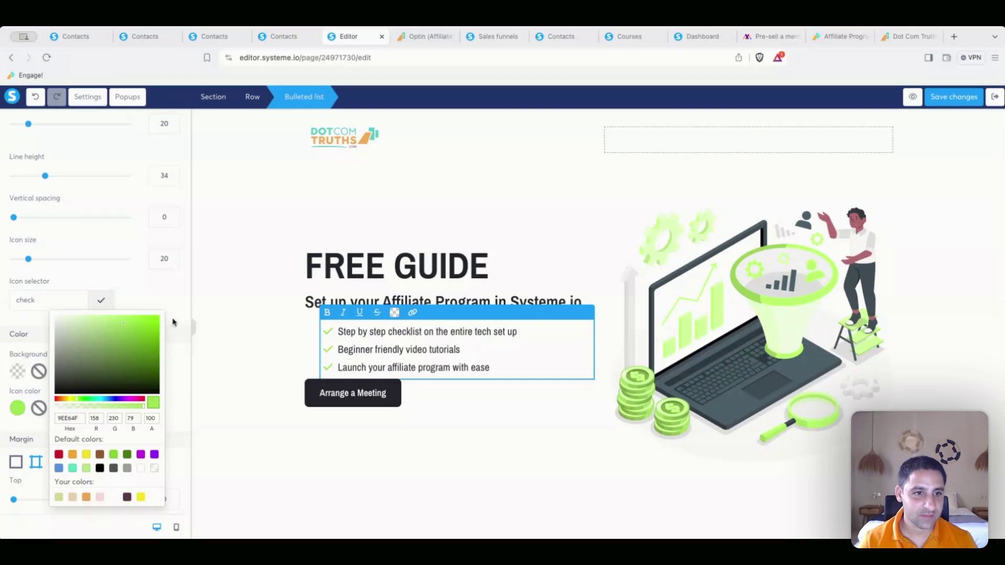
left_click(39, 299)
left_click(45, 390)
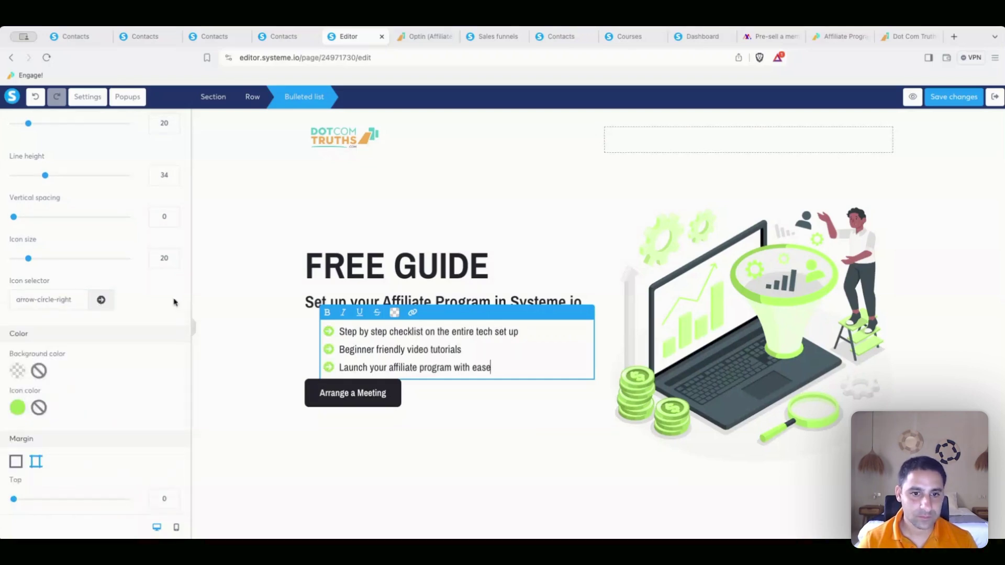
Step: Remove the bulleted list's left margin so it aligns with the headlines
scroll(96, 352, "down", 8)
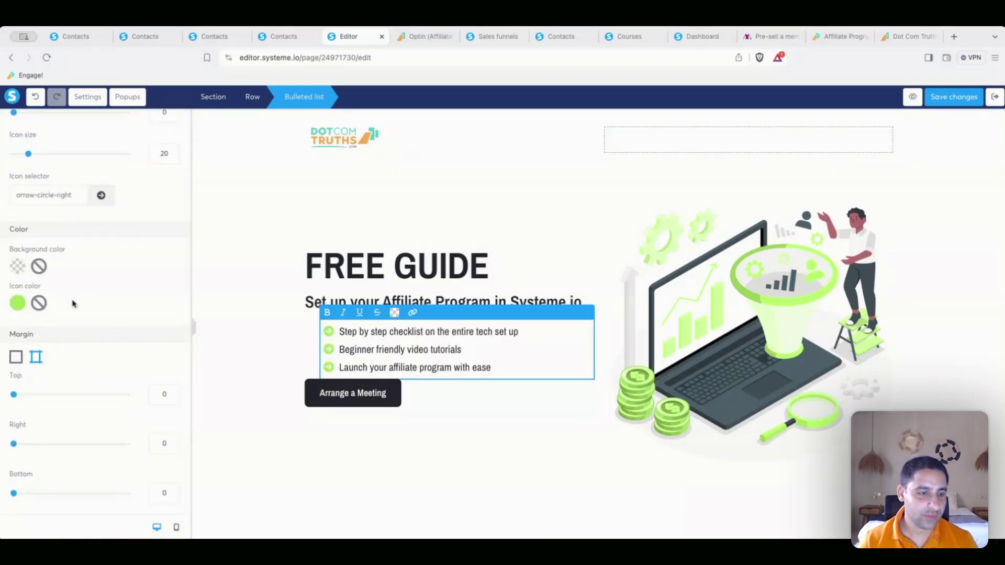
scroll(88, 276, "down", 10)
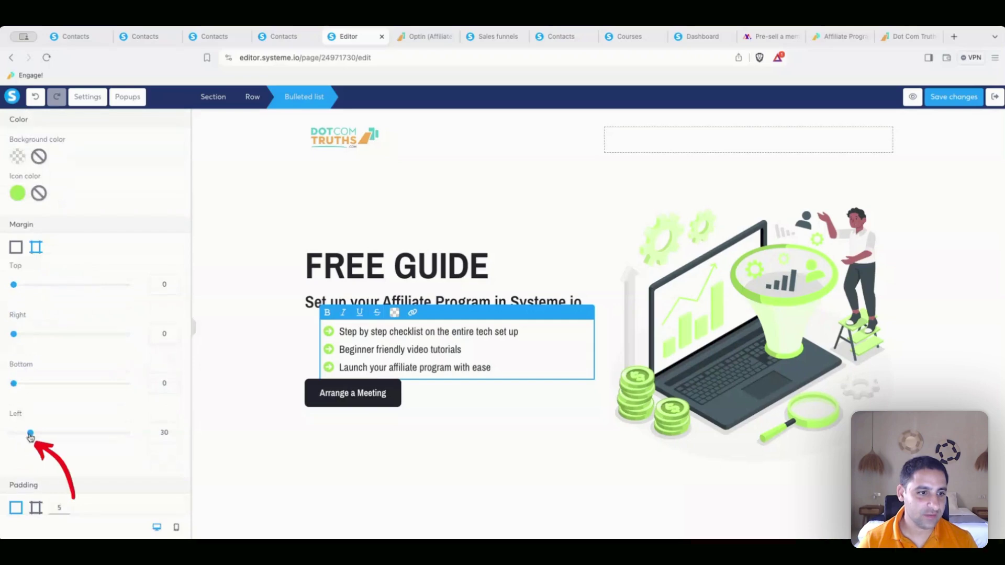
left_click_drag(31, 434, 12, 433)
Step: Set the bulleted list's vertical spacing to 20 and its icon size to 22
scroll(143, 229, "up", 5)
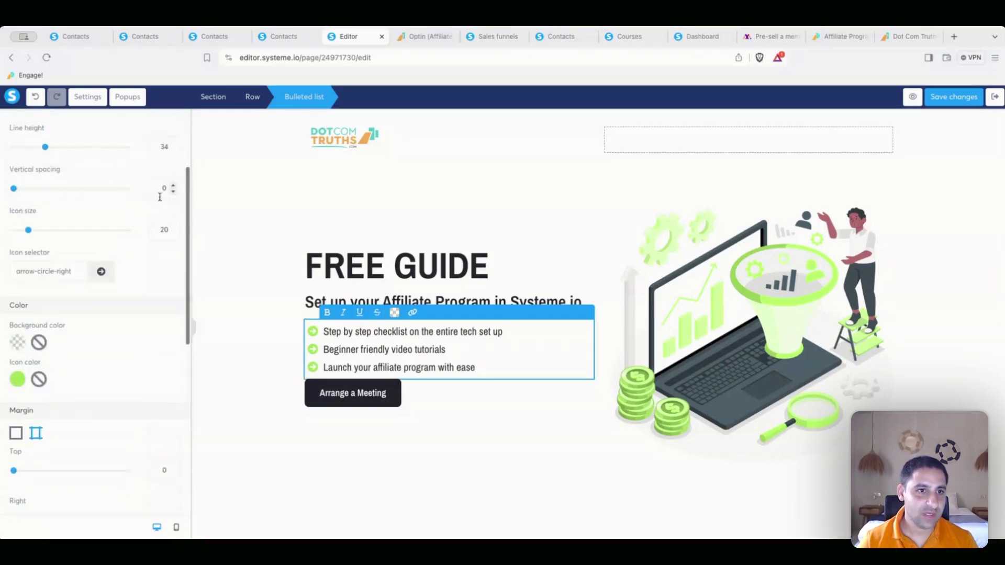
left_click(156, 186)
type("30")
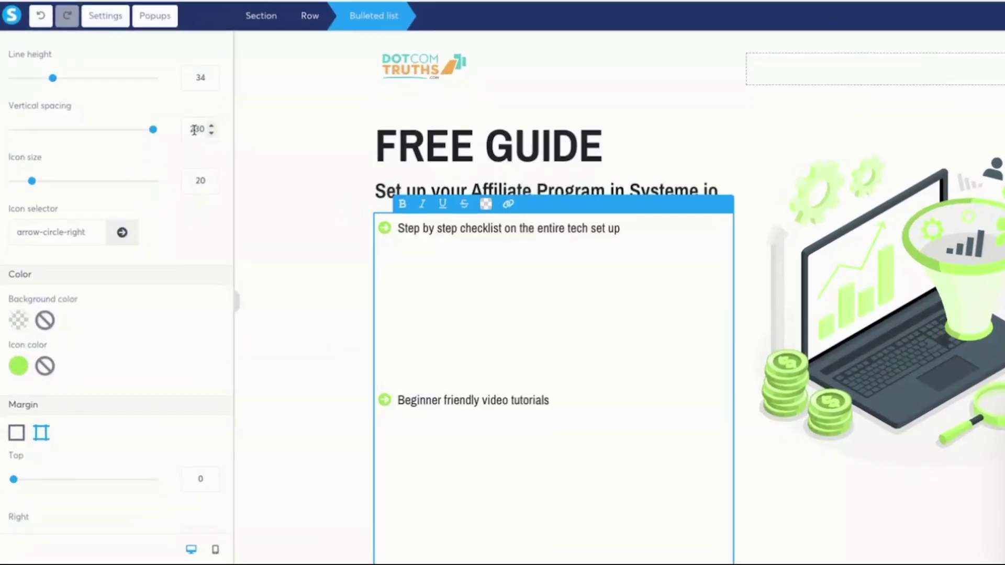
key("BackSpace")
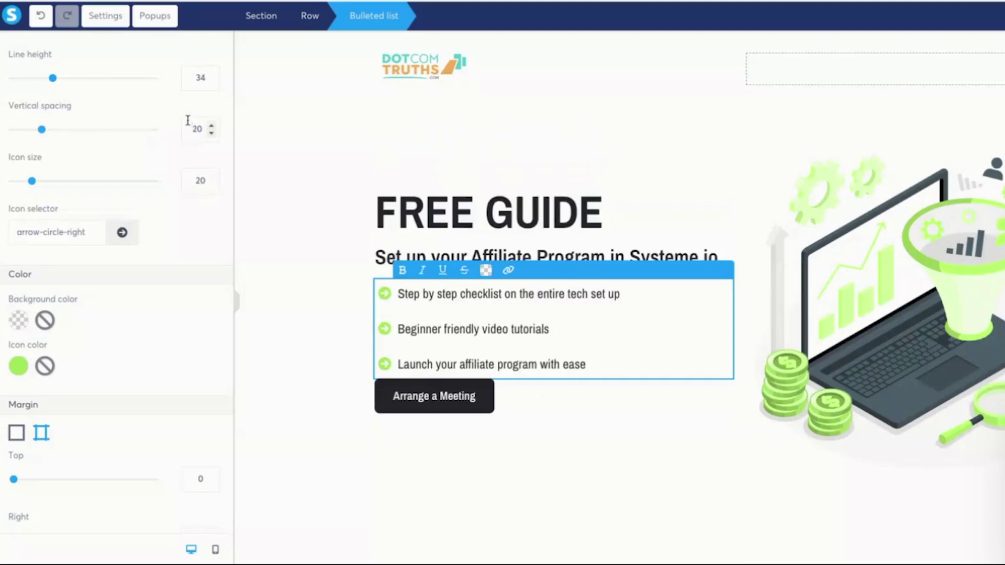
scroll(189, 123, "up", 3)
left_click(211, 337)
left_click(212, 337)
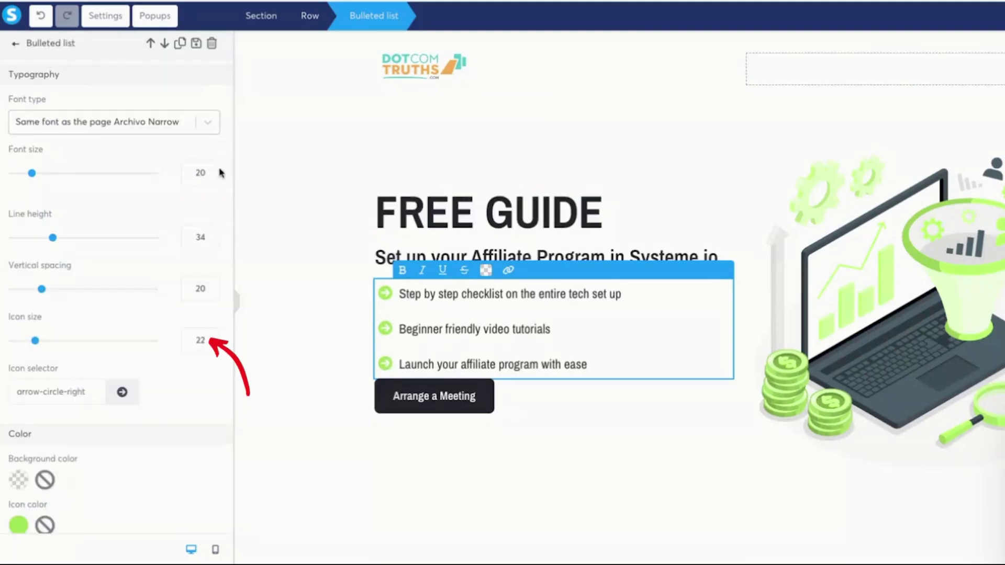
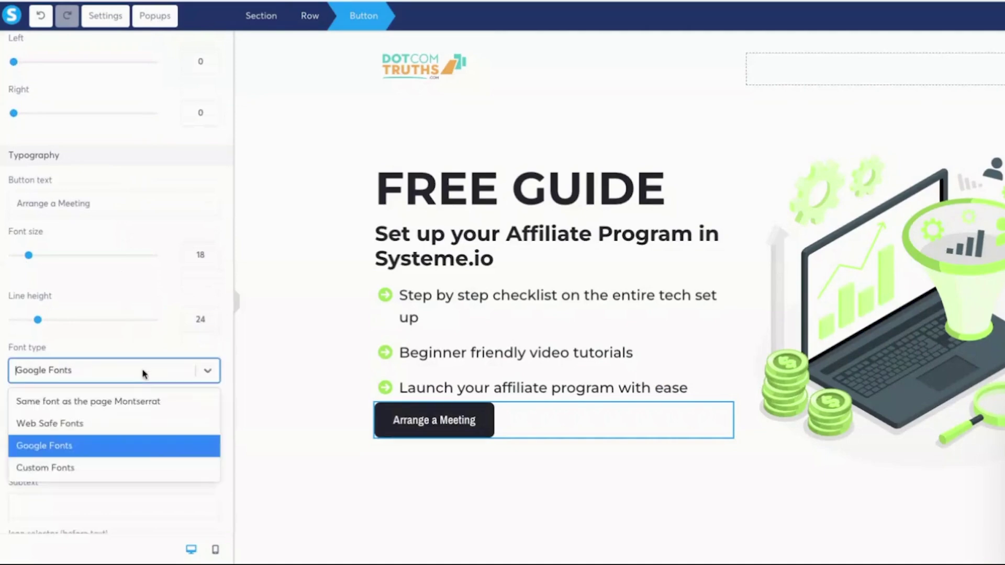
Step: Match the button's font to the page's Montserrat and change its text to Download the FREE Guide
left_click(143, 401)
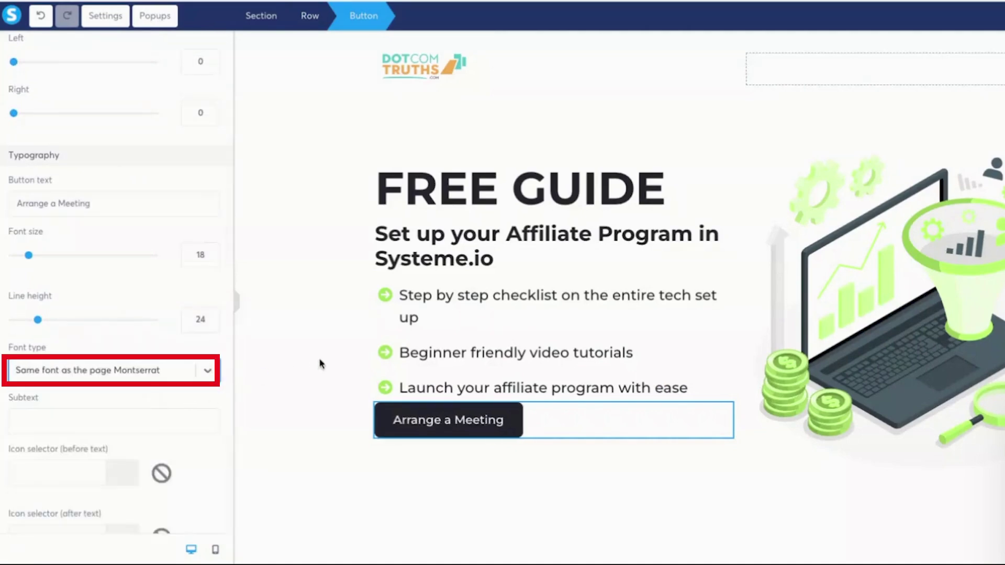
left_click(460, 425)
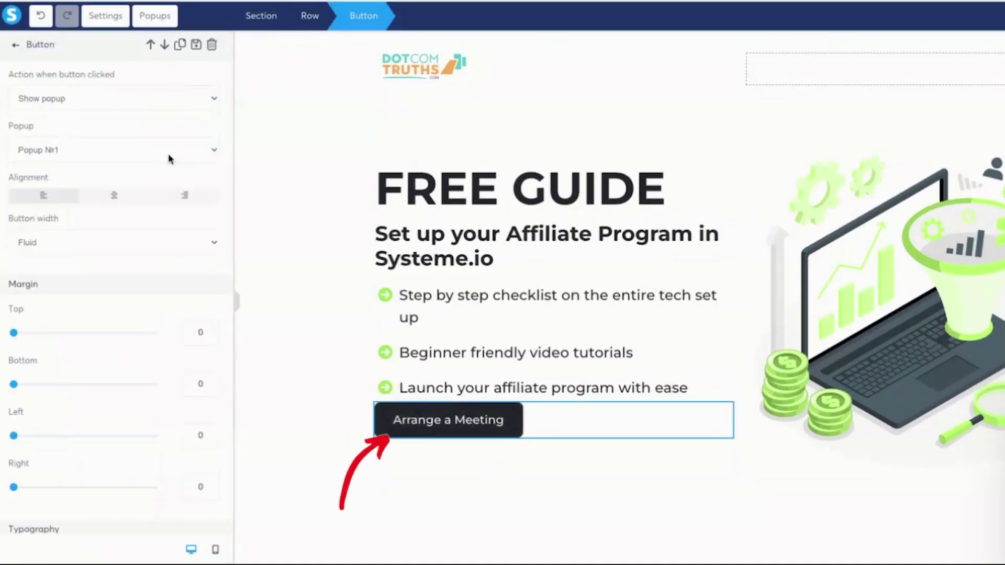
scroll(105, 213, "down", 4)
scroll(105, 213, "down", 3)
triple_click(112, 212)
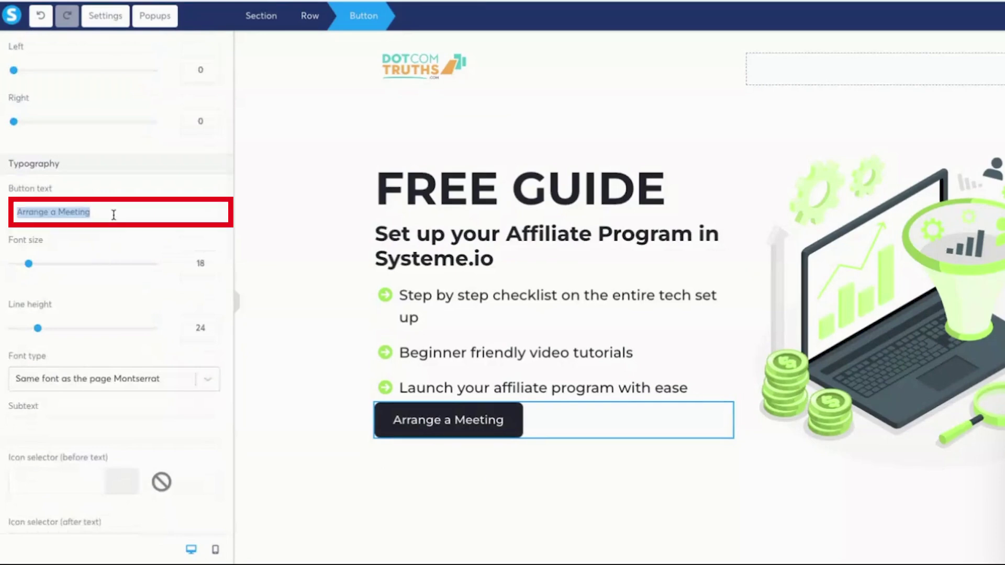
type("DOWN")
type("Download the free Guide")
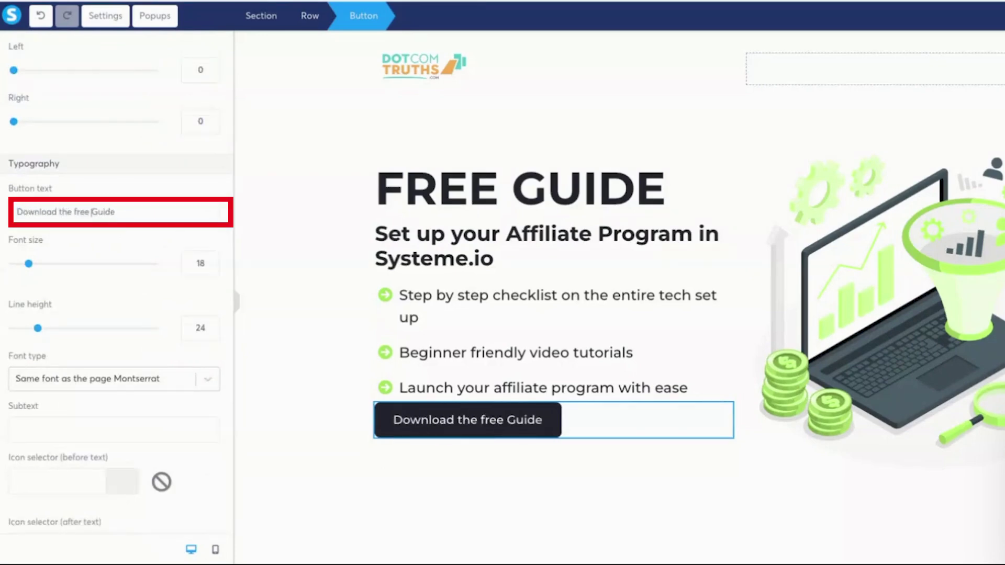
double_click(73, 212)
type("FREE")
Step: Add the check-circle icon before the button text
scroll(131, 332, "down", 3)
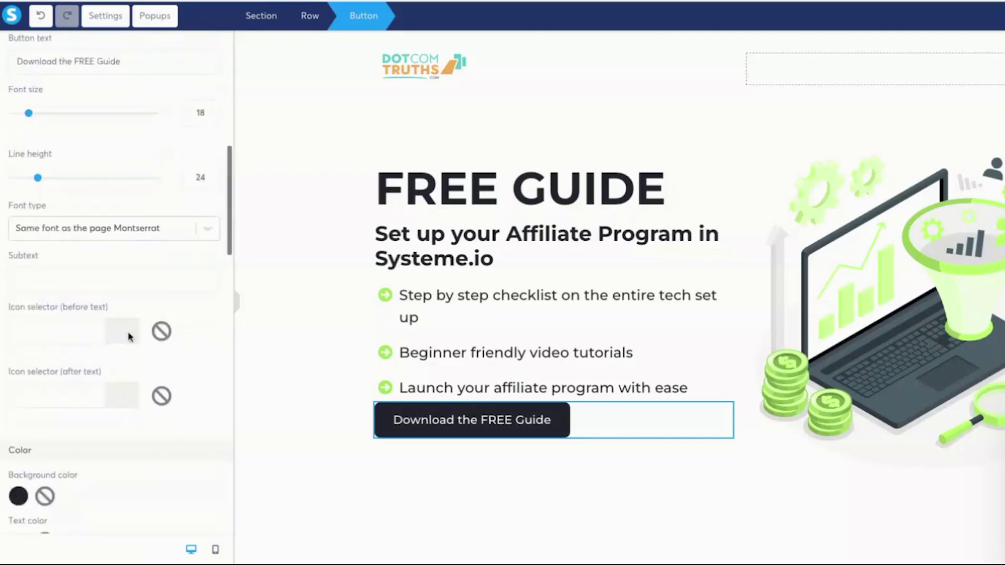
left_click(75, 341)
left_click(97, 366)
type("check")
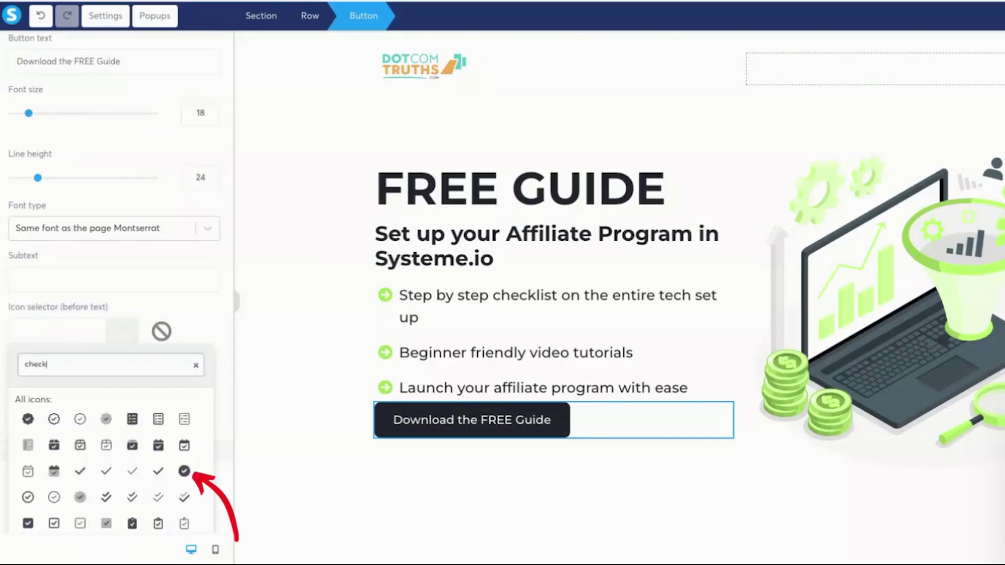
left_click(184, 471)
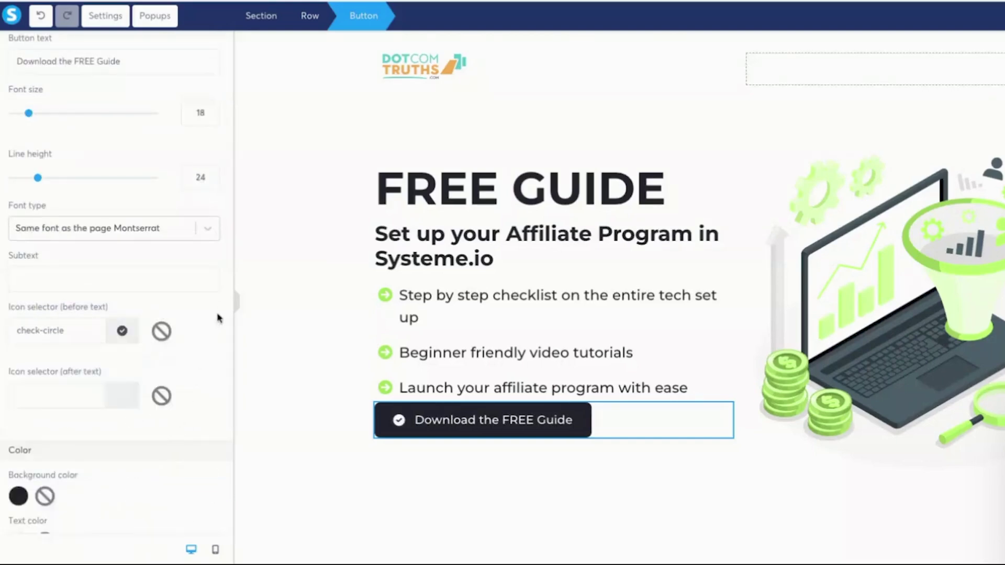
Step: Apply a Hard shadow to the download button
scroll(219, 318, "down", 15)
left_click(114, 246)
left_click(124, 293)
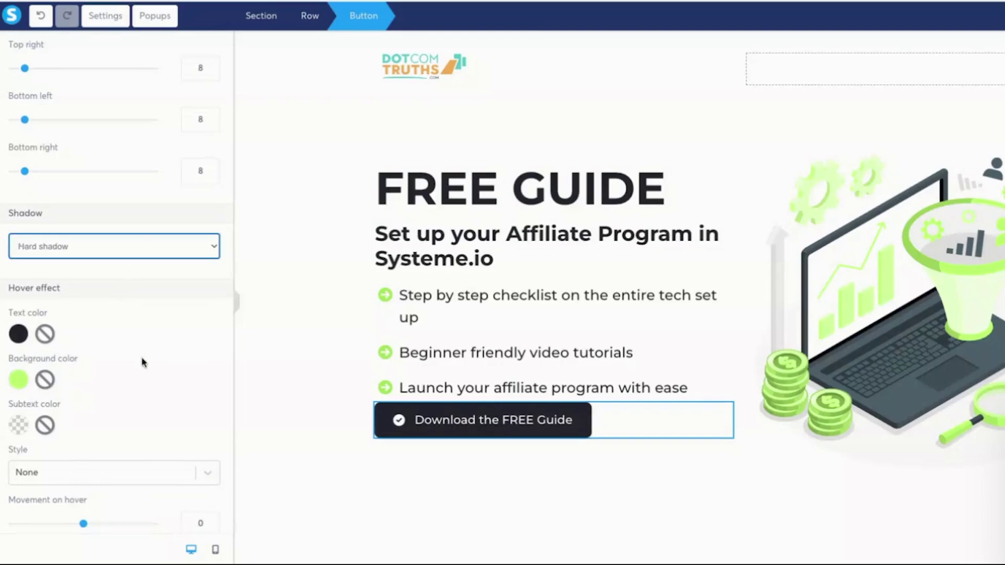
Step: Set the download button's hover style to Zoom with a grow value of 3
scroll(142, 362, "down", 4)
left_click_drag(83, 309, 86, 309)
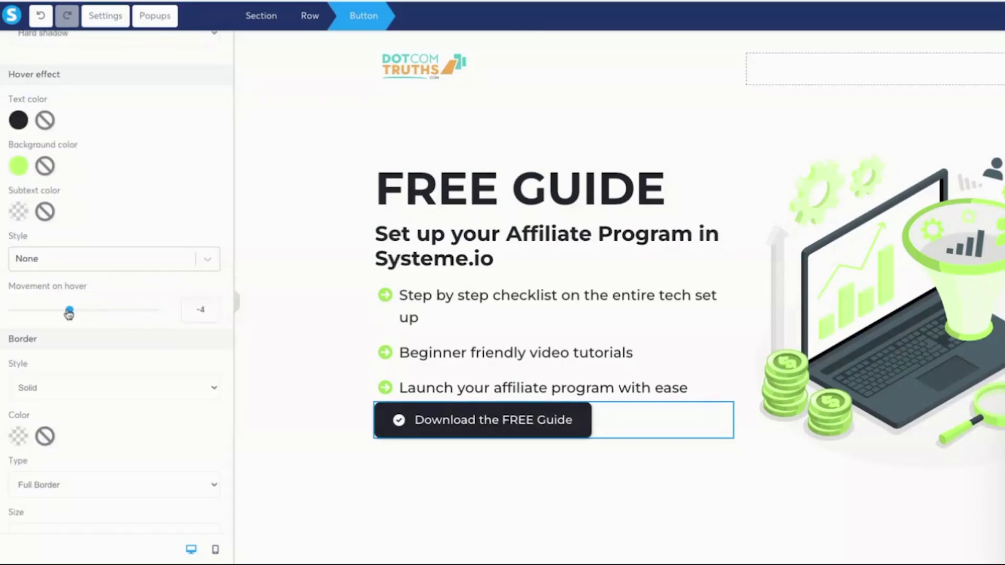
left_click(90, 262)
left_click(67, 309)
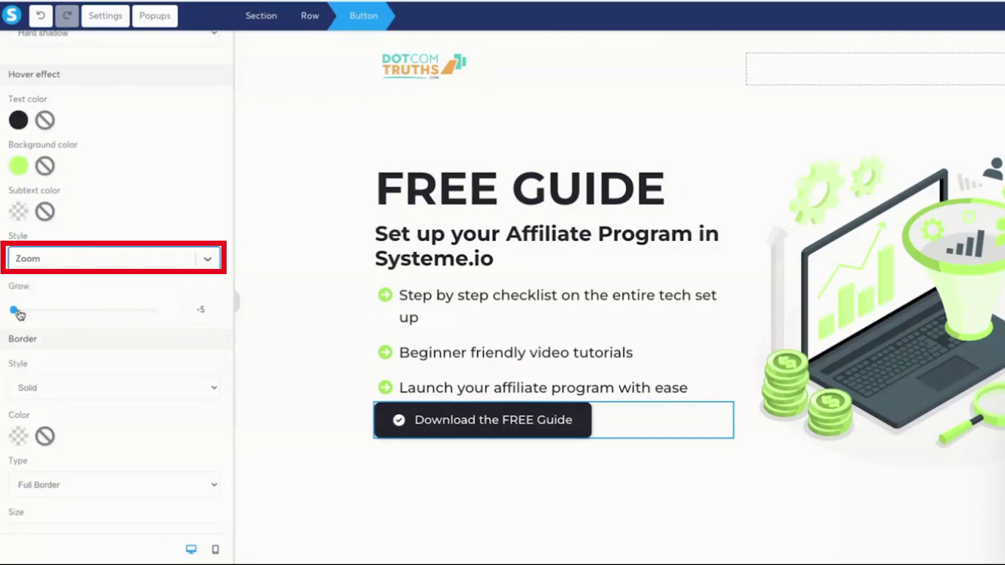
left_click_drag(14, 310, 34, 310)
Step: Set the download button's border colour to black and deselect the button
scroll(178, 308, "down", 4)
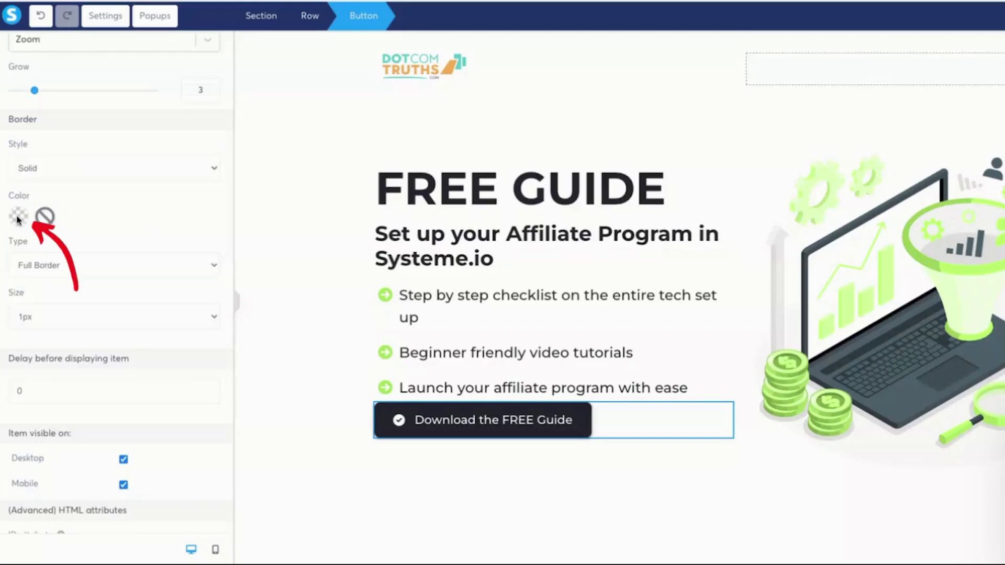
left_click(19, 216)
left_click(124, 297)
left_click(217, 235)
key("Escape")
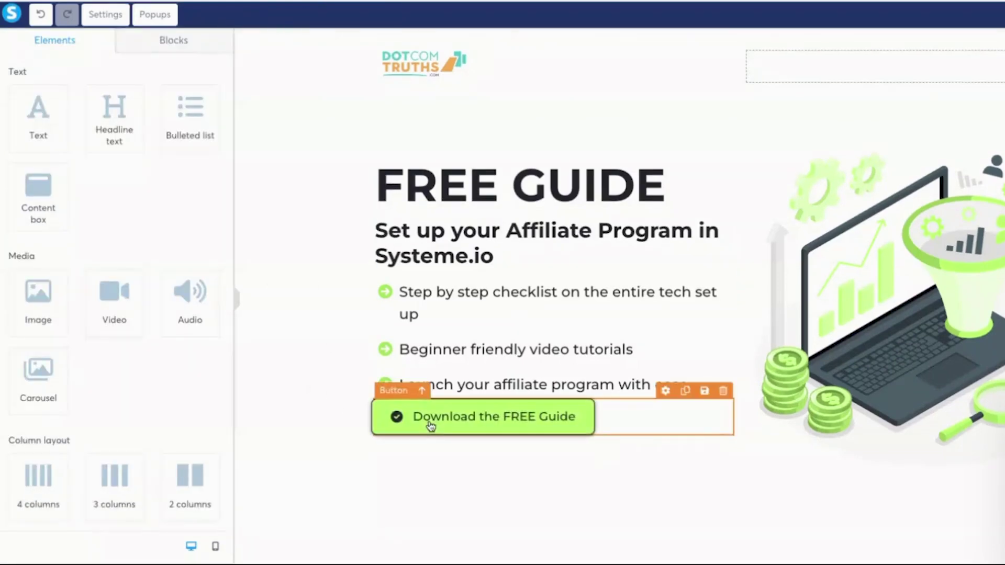
Step: Copy the hex code of the download button's hover background colour
left_click(411, 416)
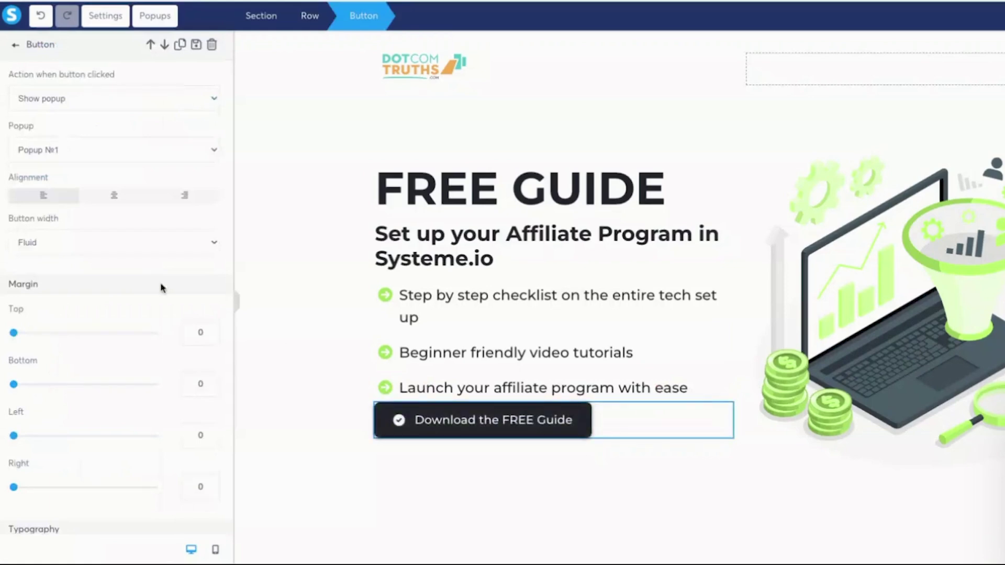
scroll(144, 403, "down", 20)
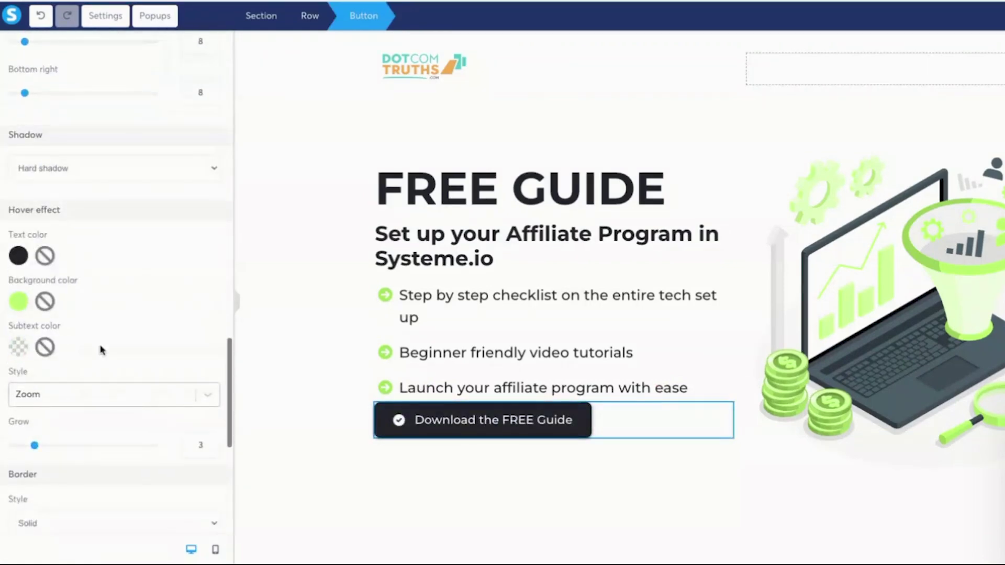
left_click(21, 304)
double_click(86, 314)
key("ctrl+c")
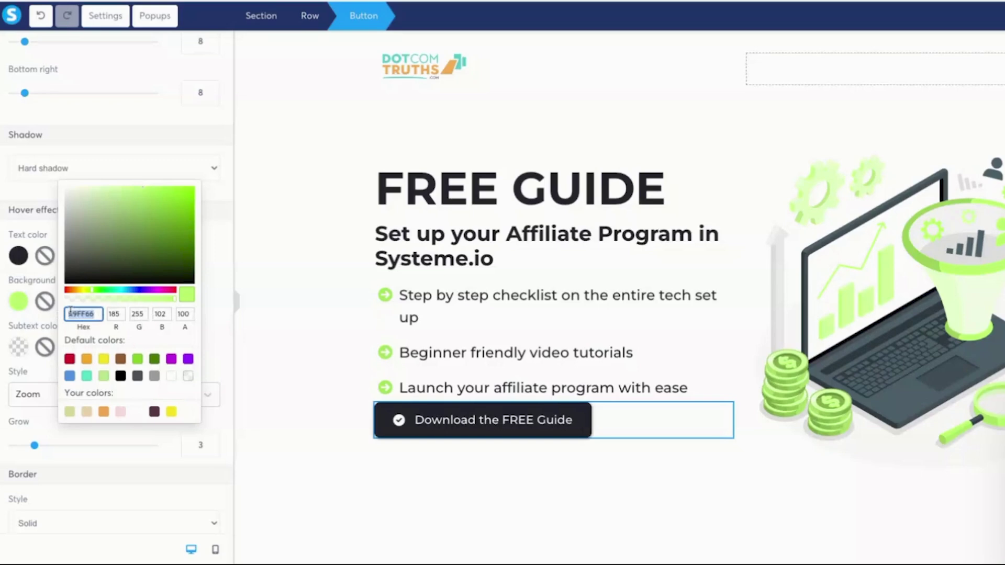
left_click(294, 341)
Step: Set the bulleted list's icon colour to the copied green B9FF66
left_click(404, 393)
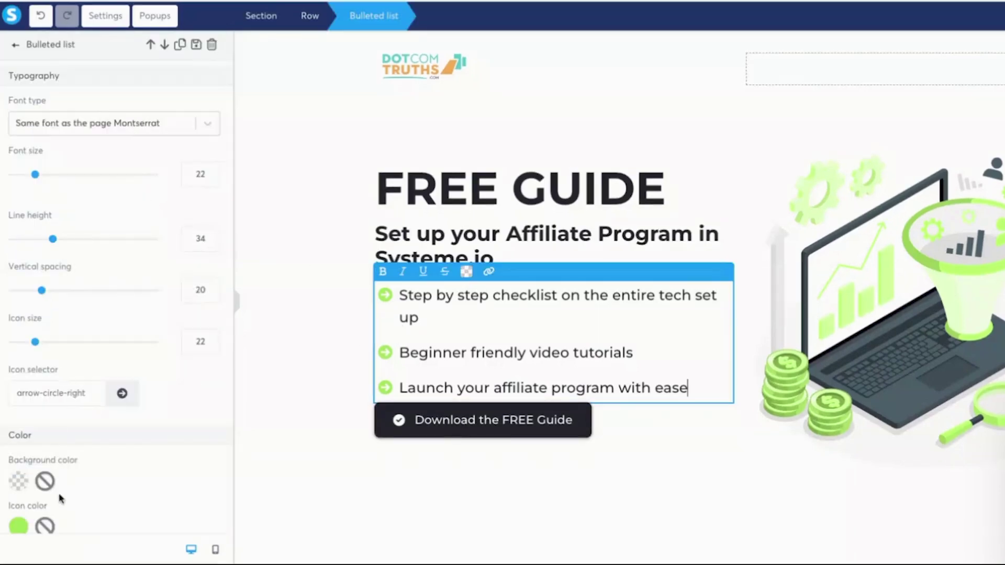
scroll(61, 498, "down", 2)
left_click(19, 460)
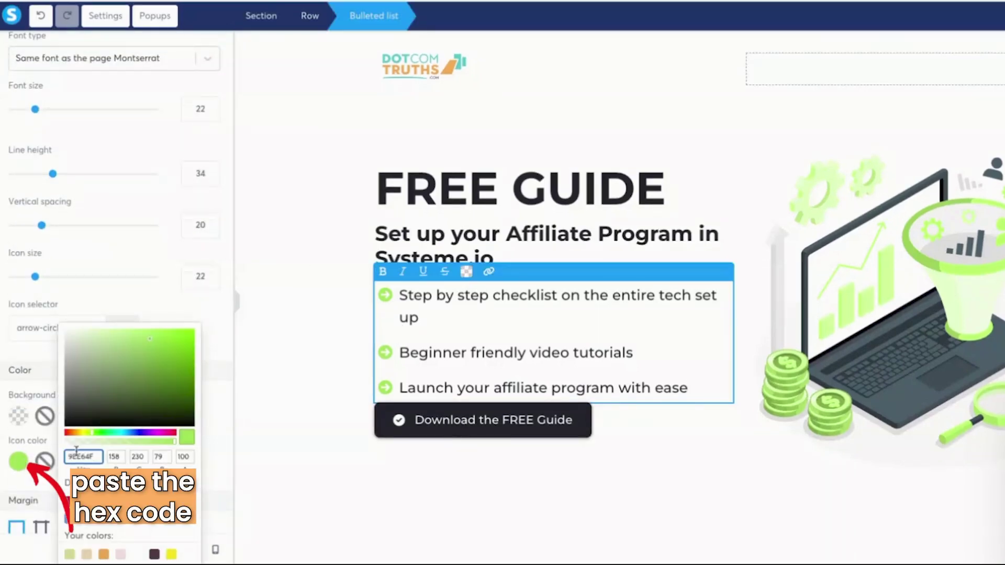
key("ctrl+a")
key("ctrl+v")
left_click(312, 385)
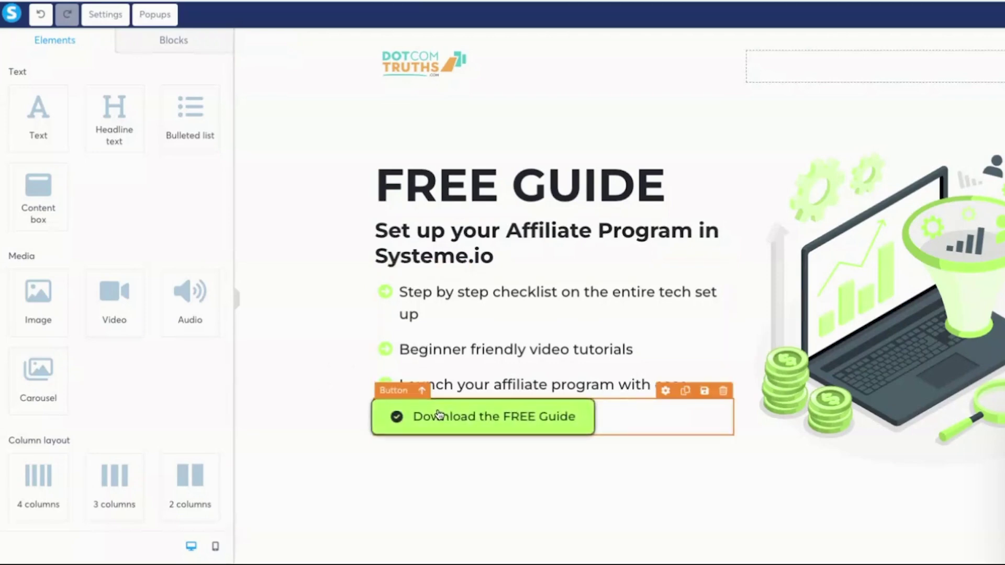
Step: Set the download button's top margin to 30 and align it to the centre
left_click(464, 429)
scroll(152, 321, "down", 3)
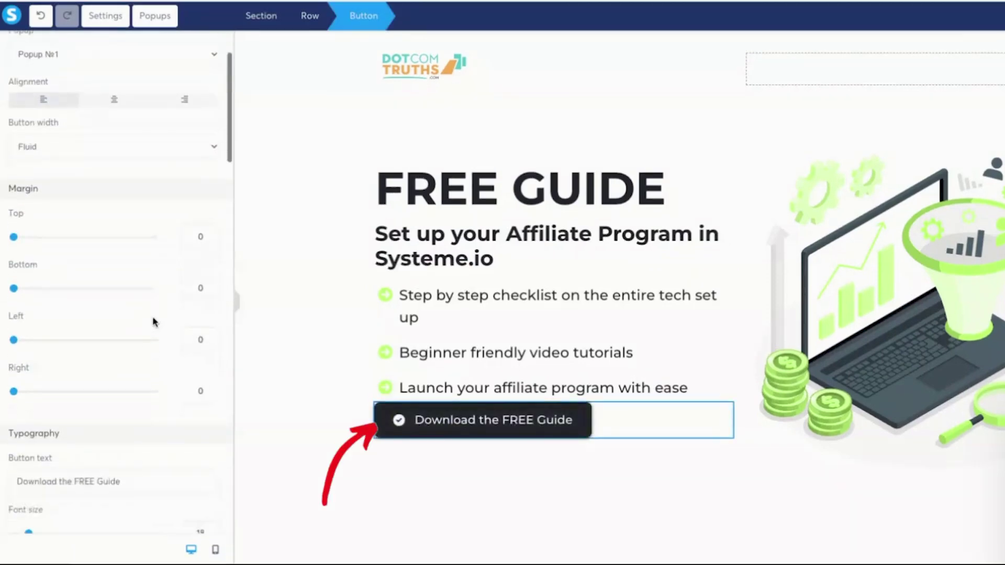
left_click(187, 221)
type("30")
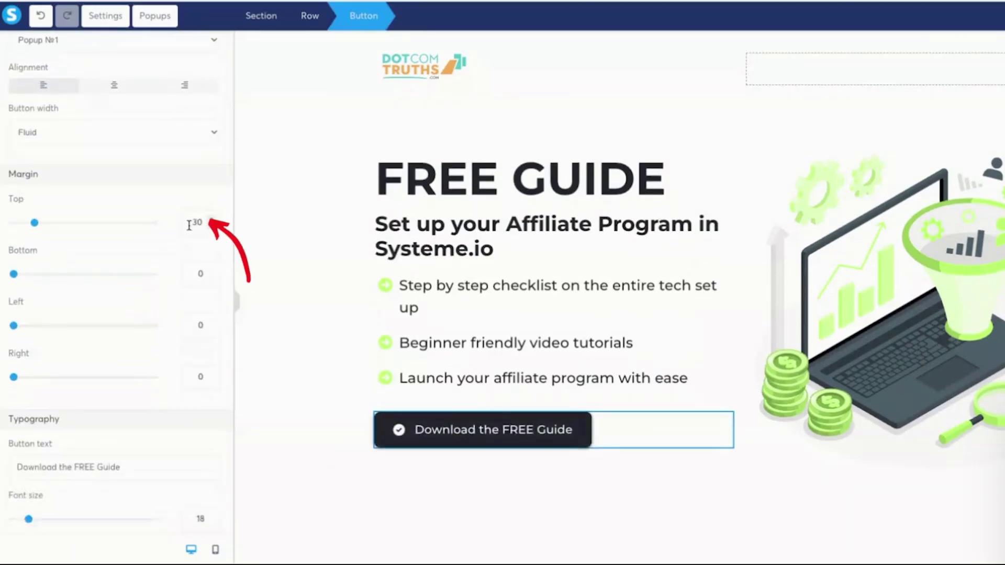
scroll(185, 269, "up", 1)
left_click(114, 131)
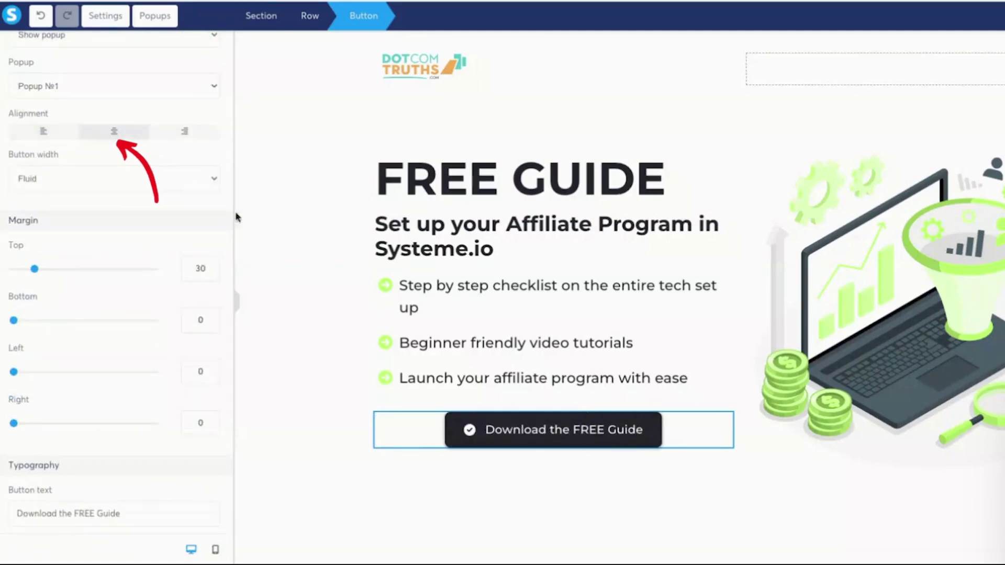
Step: Add a rocket emoji to the subheadline, a gift emoji to FREE GUIDE and an emoji to each bullet, and hyphenate Step-by-step
left_click(543, 170)
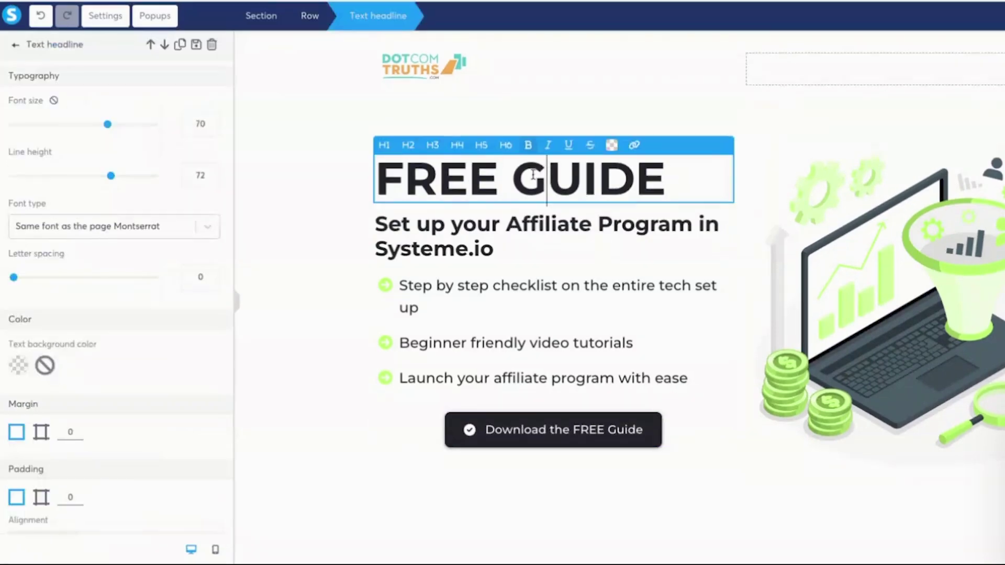
left_click(499, 242)
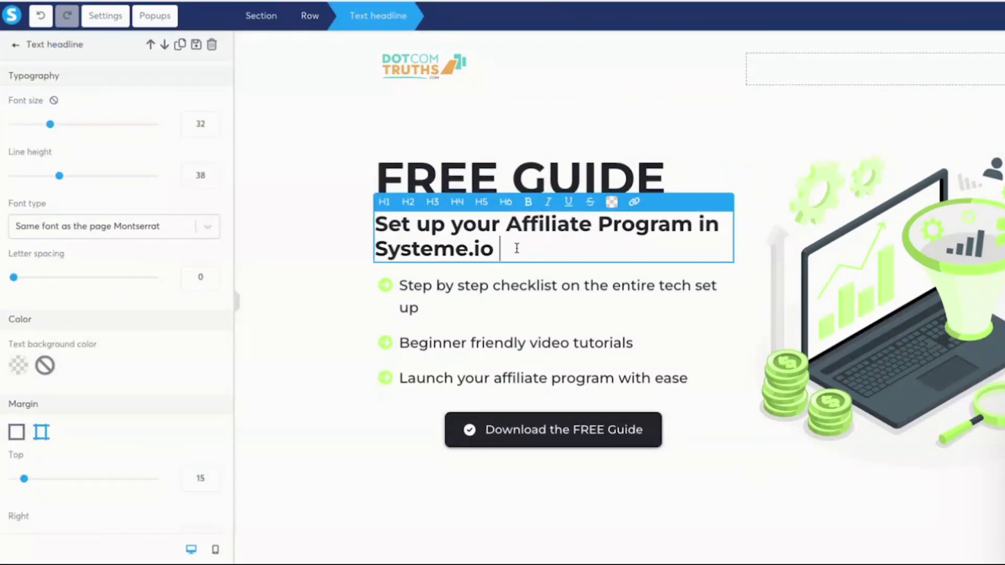
left_click(681, 184)
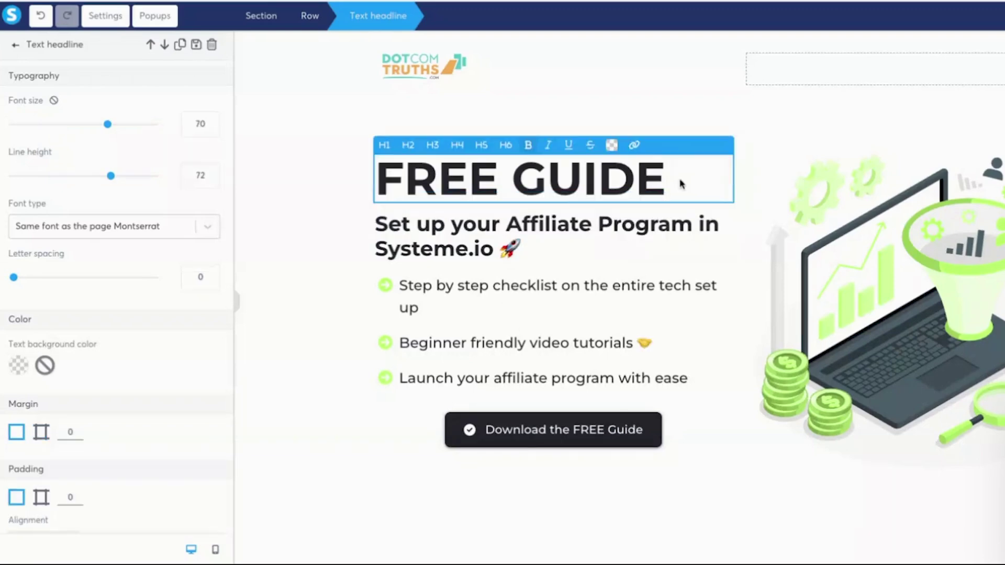
left_click(450, 282)
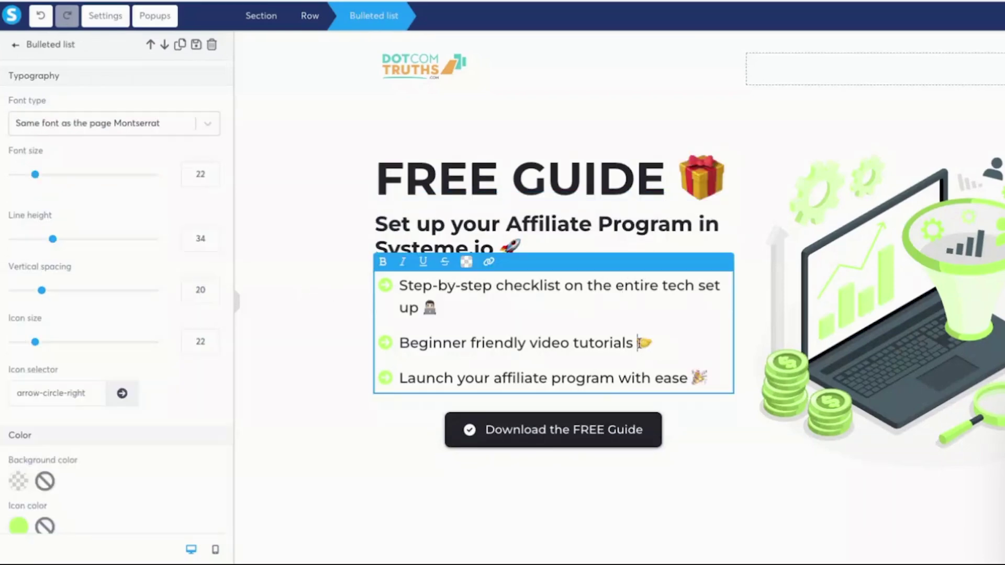
Step: Widen the text column beside the laptop image so the first bullet fits on one line
left_click(743, 426)
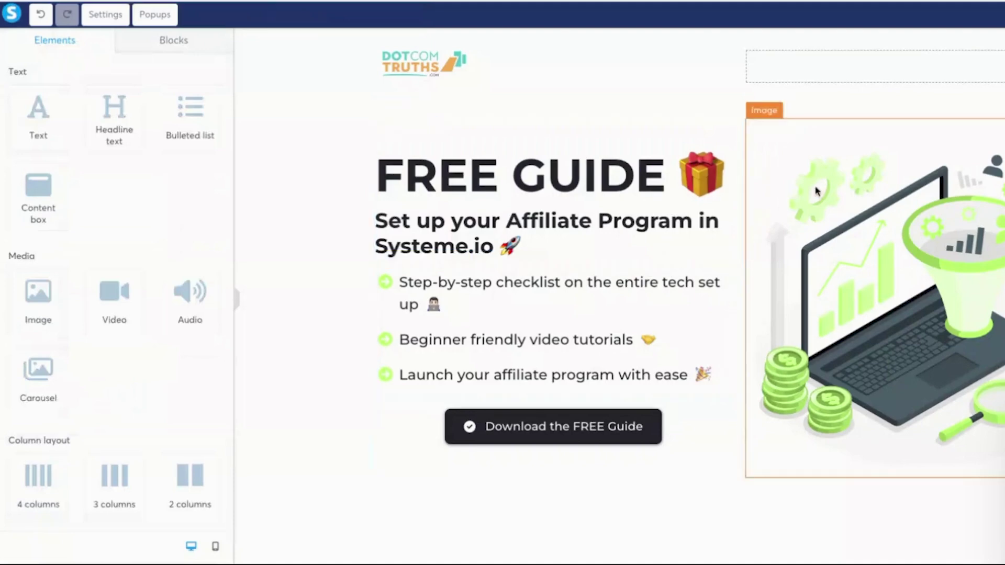
left_click_drag(739, 298, 798, 298)
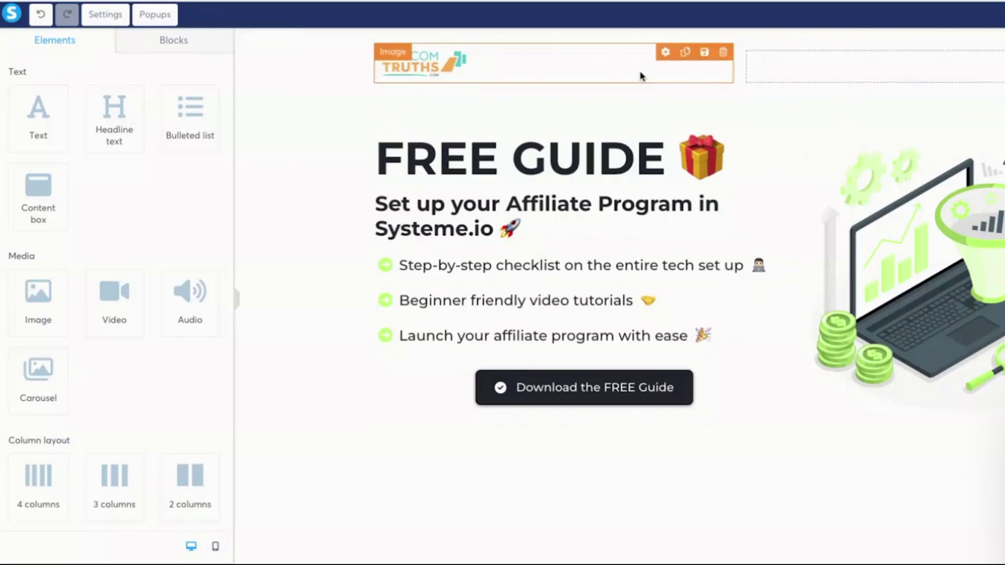
Step: Open the existing popup and replace its headline with "Enter your email address to get instant access to the guide"
left_click(155, 16)
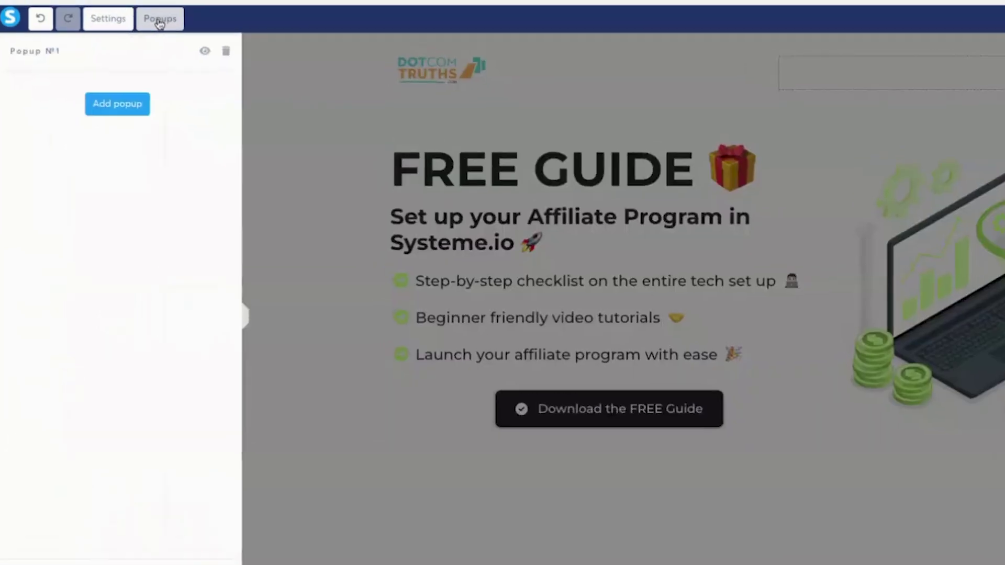
left_click(202, 50)
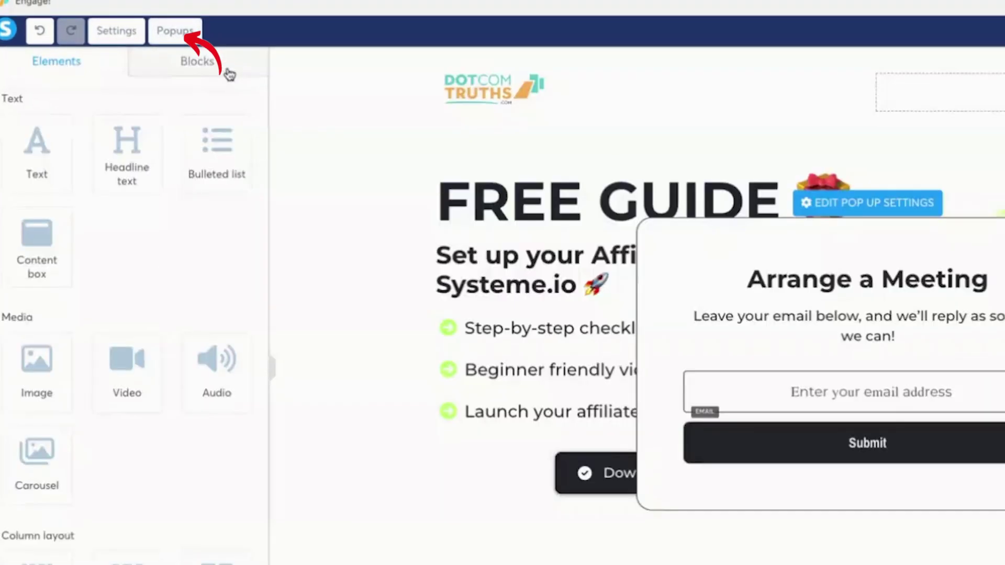
left_click(912, 272)
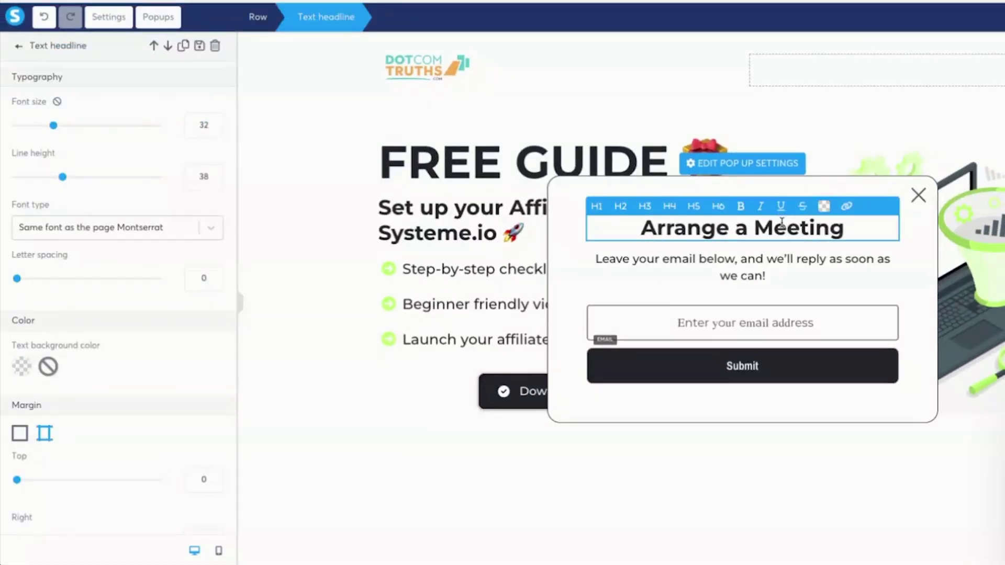
type("Ent")
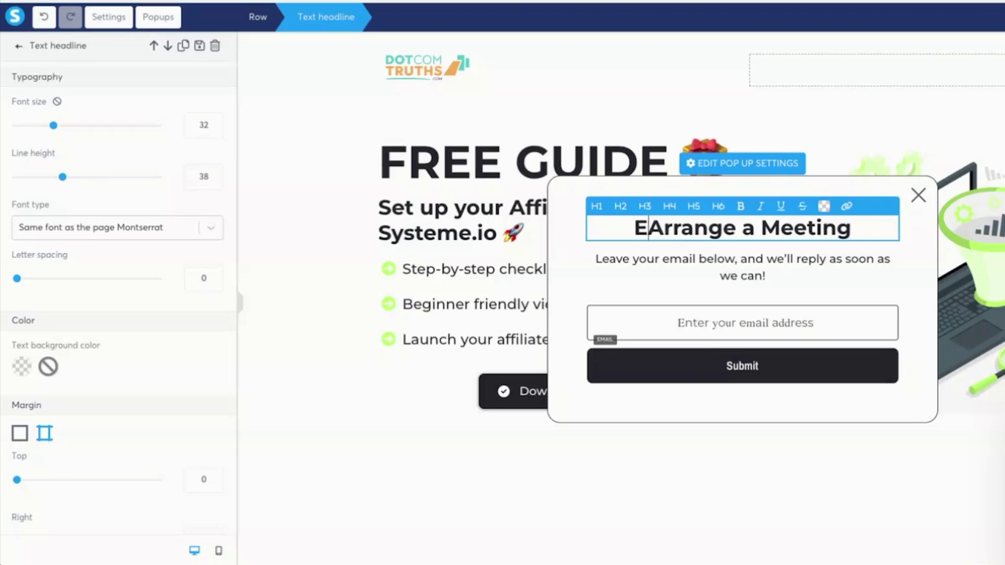
key("ctrl+a")
type("Ente")
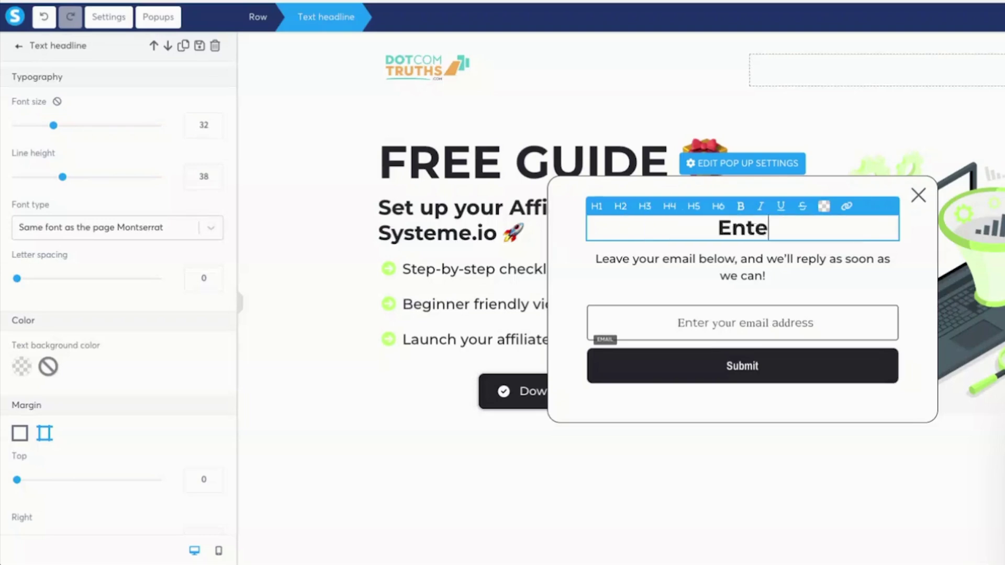
type("r your email address to get instant access to the guide")
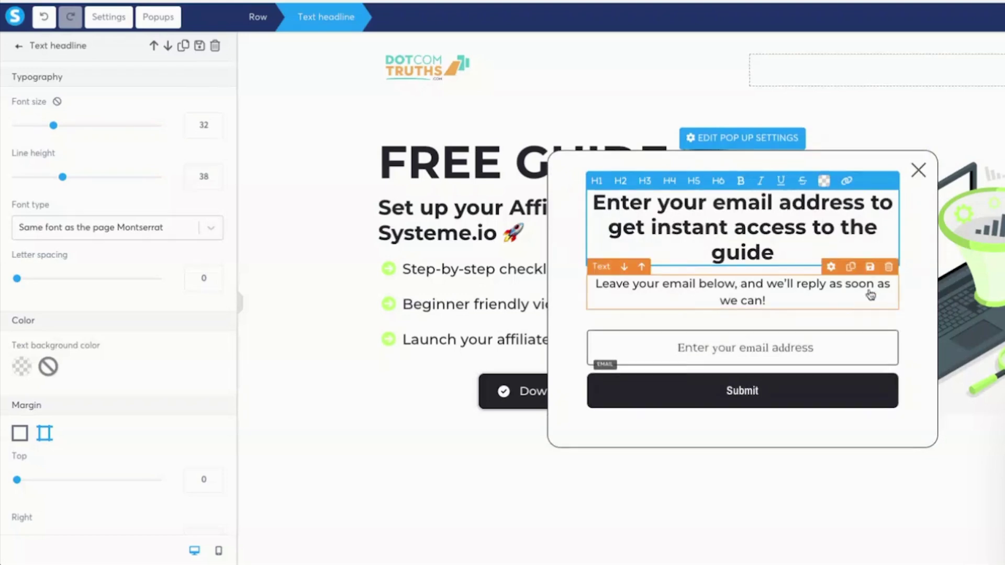
Step: Try underlining "instant access" in the popup headline
left_click_drag(651, 228, 806, 227)
left_click(781, 181)
left_click(781, 181)
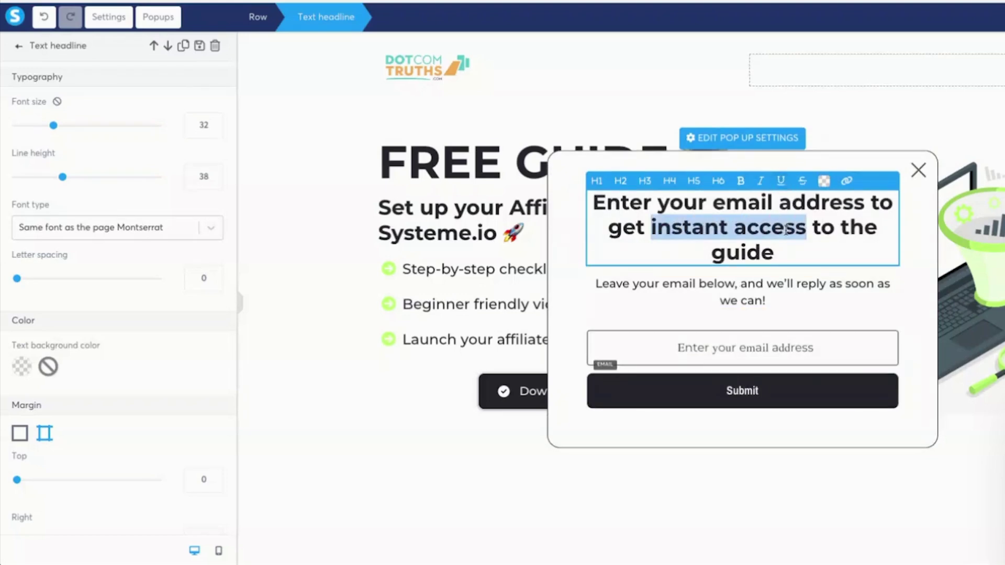
Step: Set the popup's width to 700 and delete the reply text below its headline
left_click(389, 256)
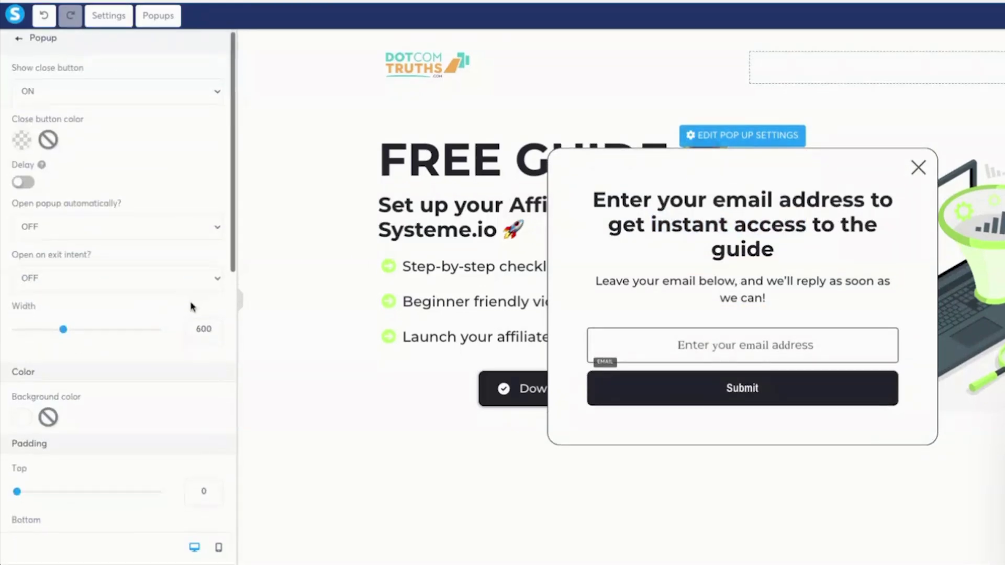
double_click(202, 334)
type("700")
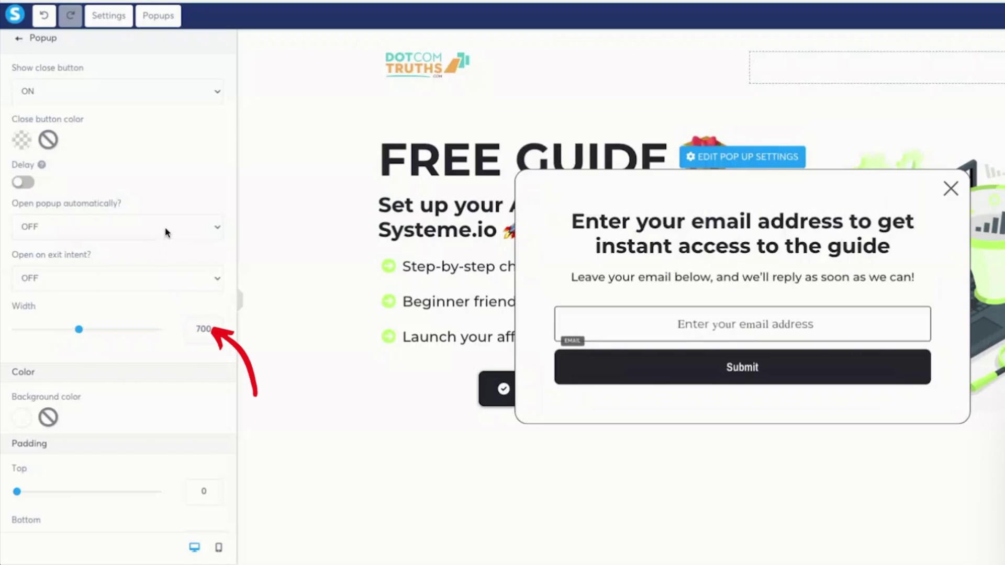
left_click(166, 232)
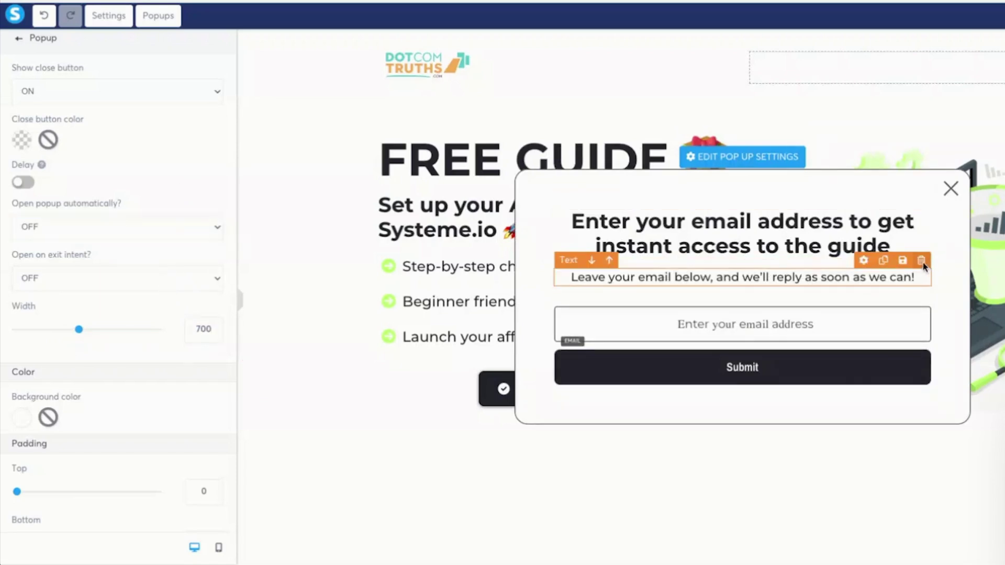
left_click(922, 261)
left_click(740, 302)
scroll(95, 219, "down", 4)
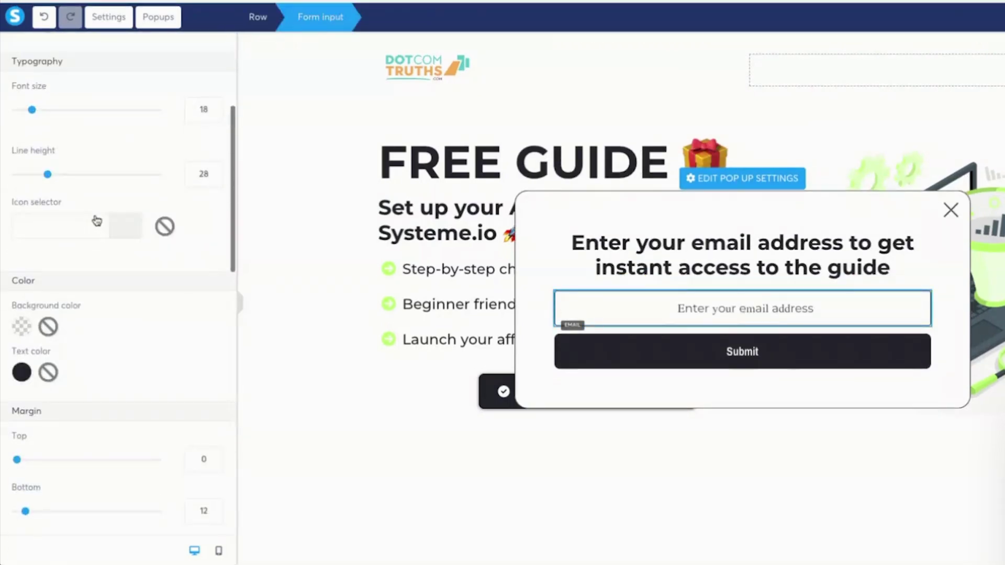
scroll(94, 222, "down", 8)
left_click(756, 311)
left_click(445, 299)
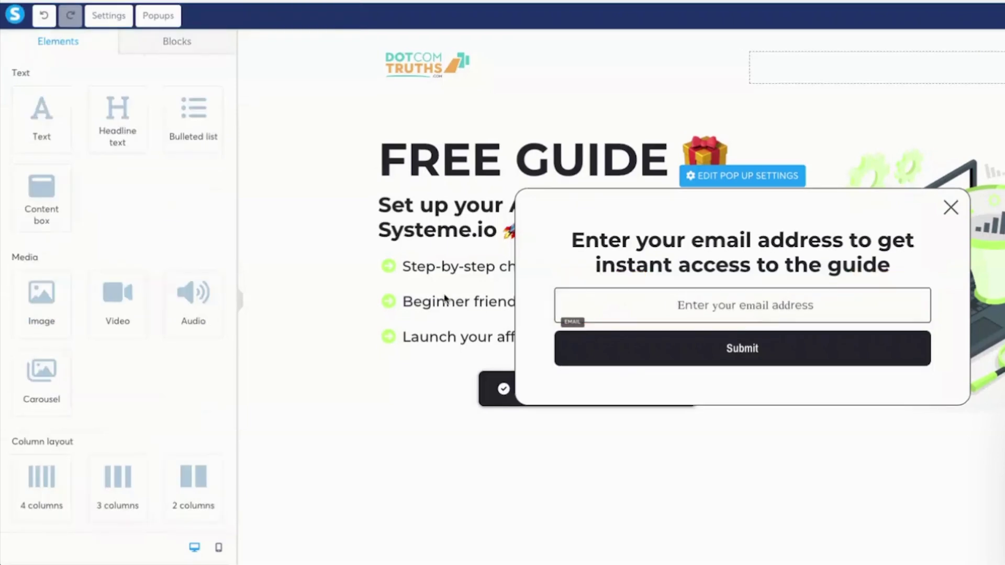
Step: Add the solid check-circle icon before the text of the popup's submit button
left_click(652, 354)
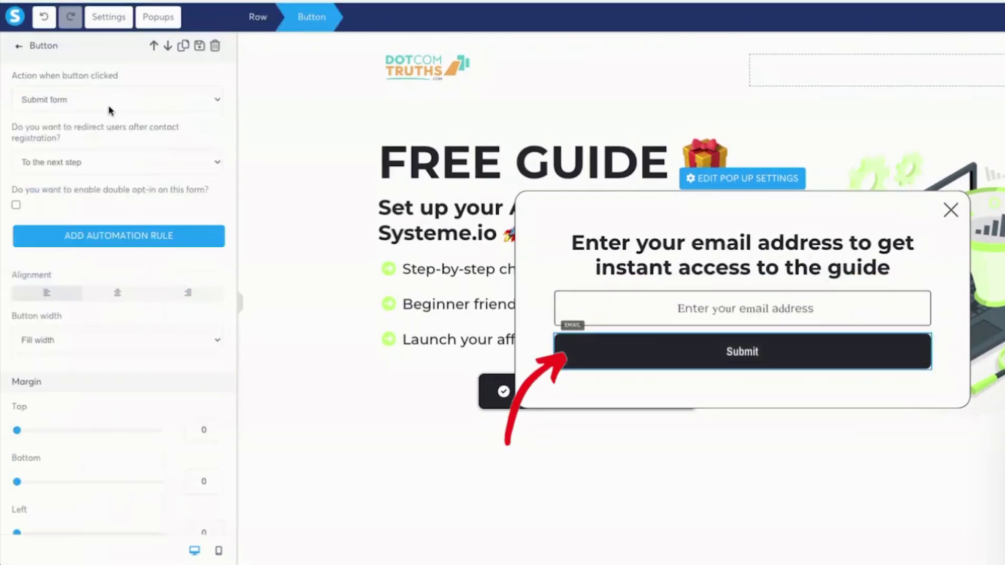
scroll(157, 312, "down", 10)
left_click(157, 308)
left_click(142, 333)
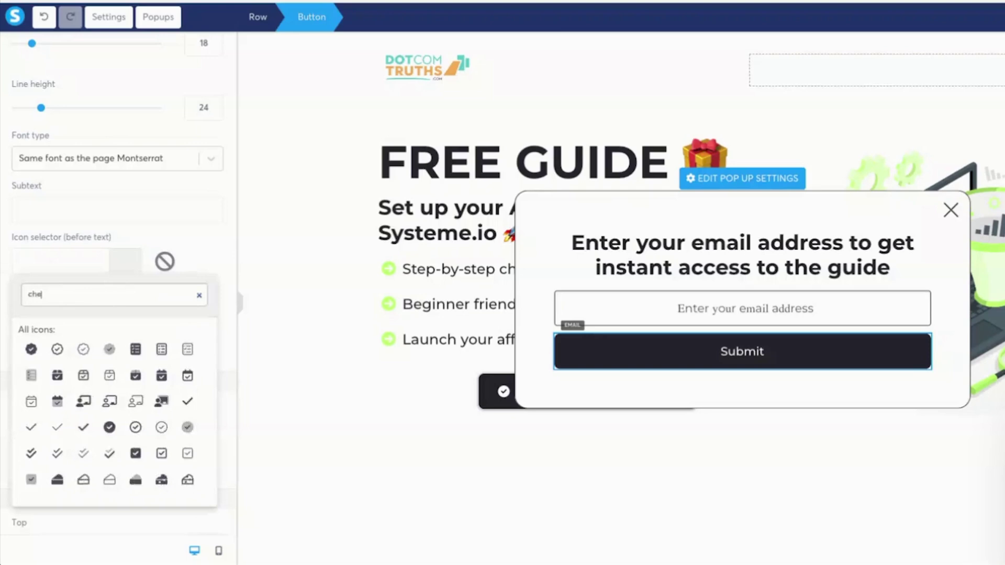
type("ck")
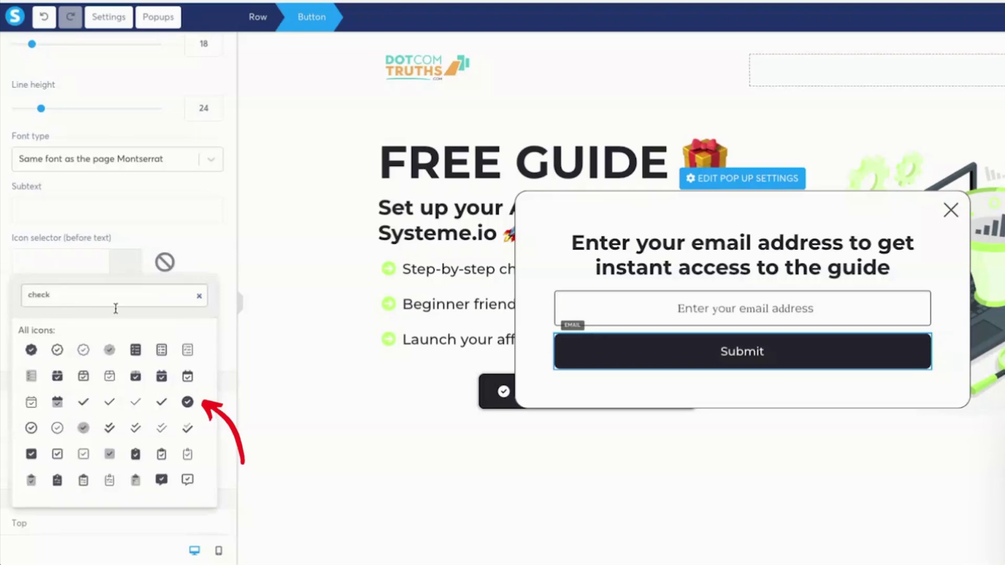
left_click(187, 402)
Step: Set the submit button's hover effect style to Zoom
scroll(194, 293, "down", 5)
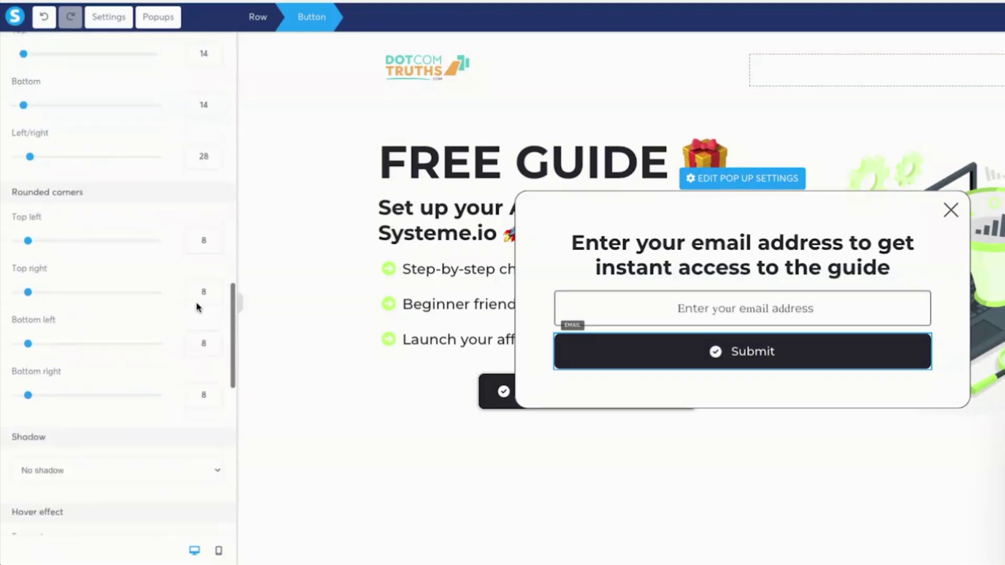
scroll(197, 308, "down", 9)
left_click(58, 216)
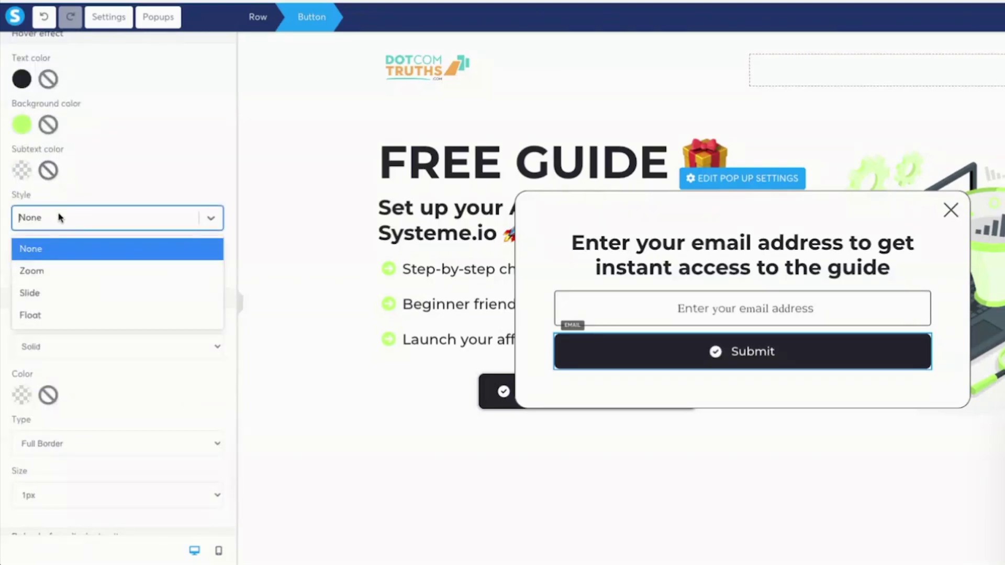
left_click(32, 270)
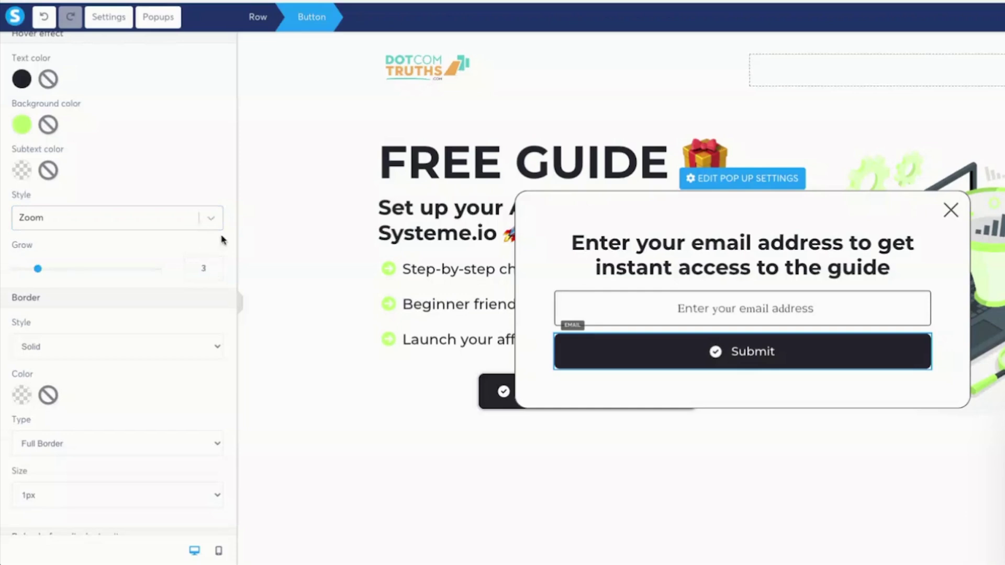
Step: Change the submit button's text to "Click to get instant access to the guide"
scroll(197, 251, "up", 14)
scroll(197, 251, "down", 4)
double_click(124, 246)
key("BackSpace")
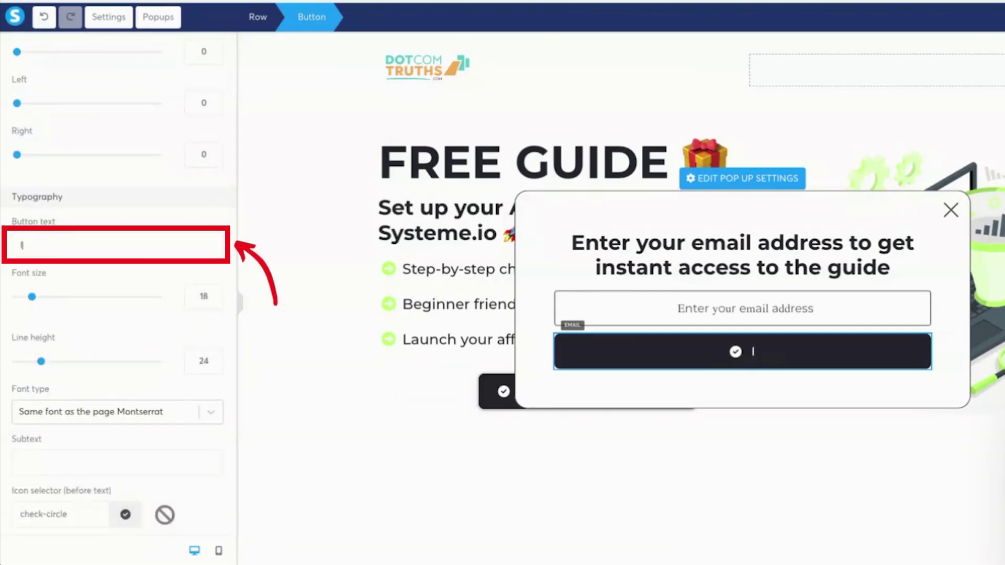
type("Click to get Instant access to the guide")
Step: Set the popup button's border colour to black
scroll(189, 213, "down", 15)
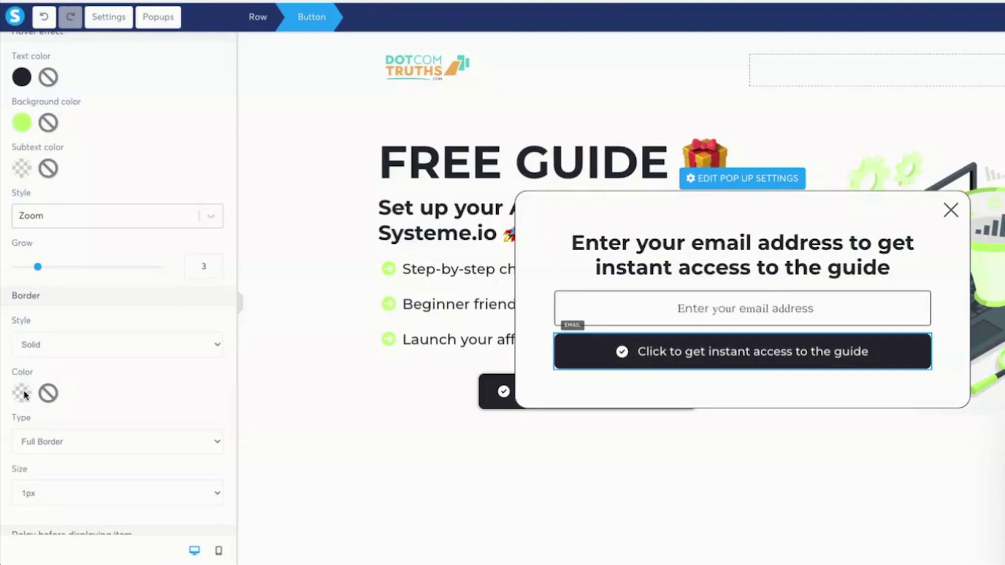
left_click(24, 394)
left_click(126, 470)
left_click(225, 382)
left_click(449, 377)
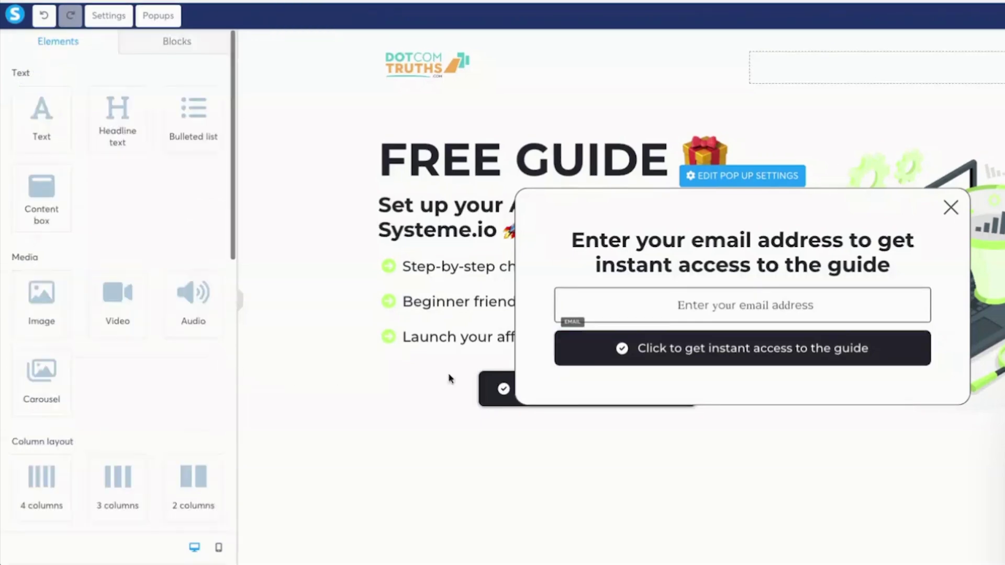
Step: Set the popup's close button colour to the default red D0021B
left_click(755, 316)
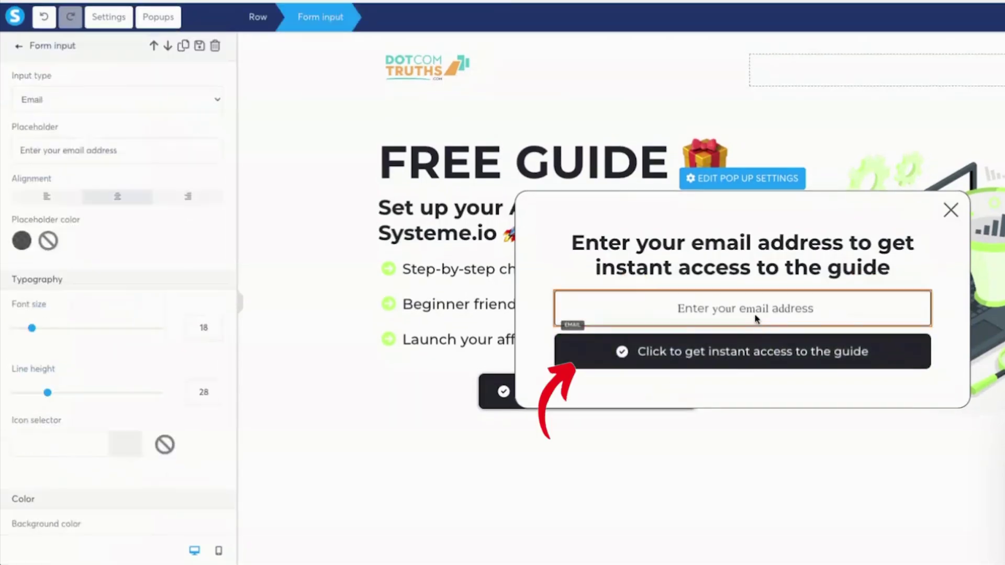
scroll(152, 283, "down", 9)
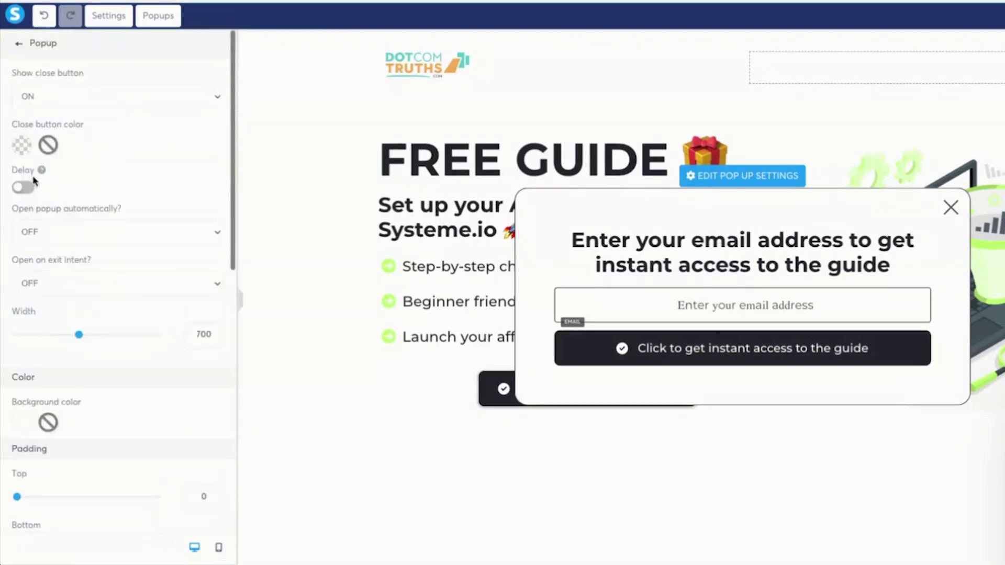
left_click(22, 144)
left_click(79, 210)
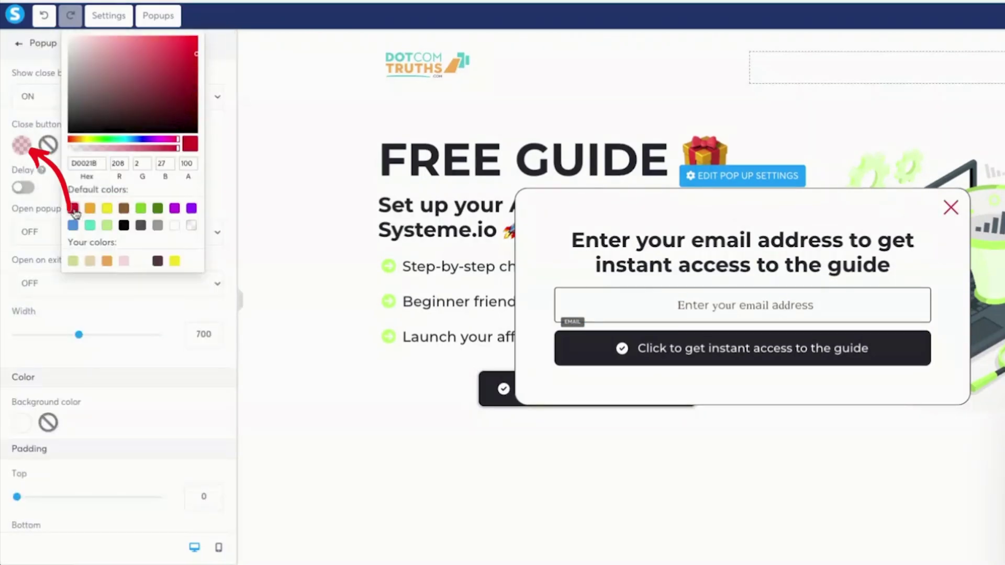
left_click(218, 155)
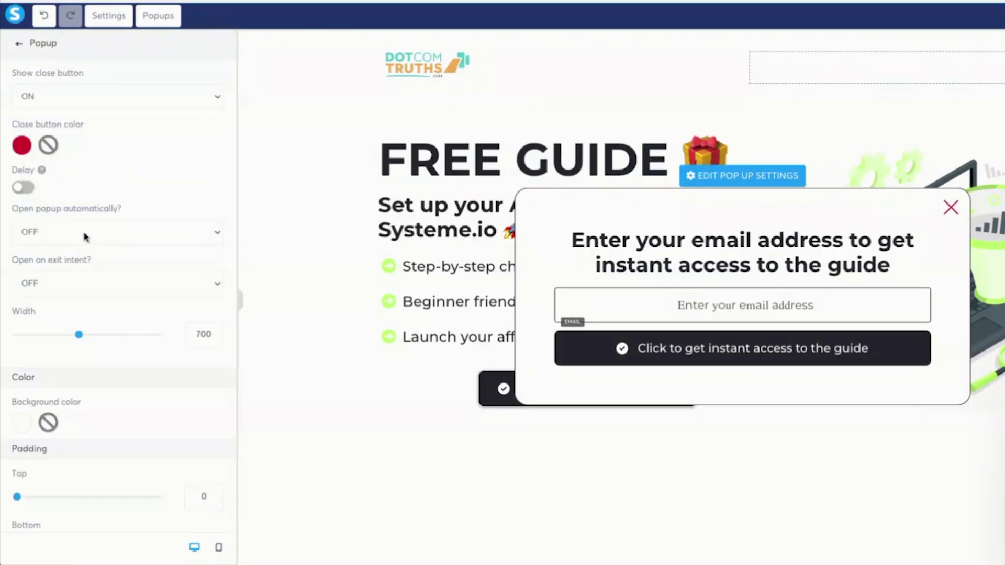
Step: Try a popup width of 500, then restore the width to 700
scroll(85, 236, "down", 5)
scroll(148, 187, "up", 3)
left_click(197, 160)
key("BackSpace")
type("5")
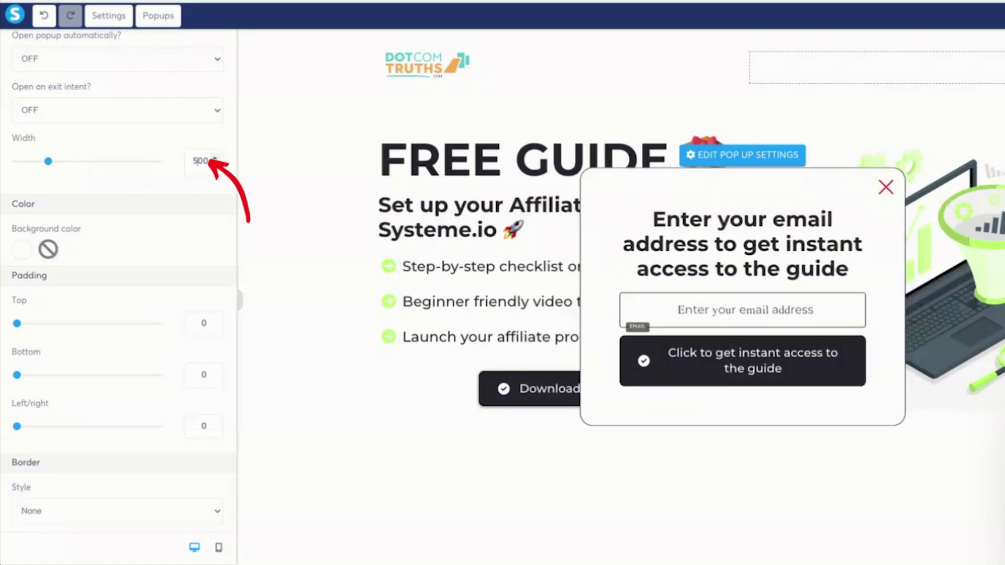
key("BackSpace")
type("7")
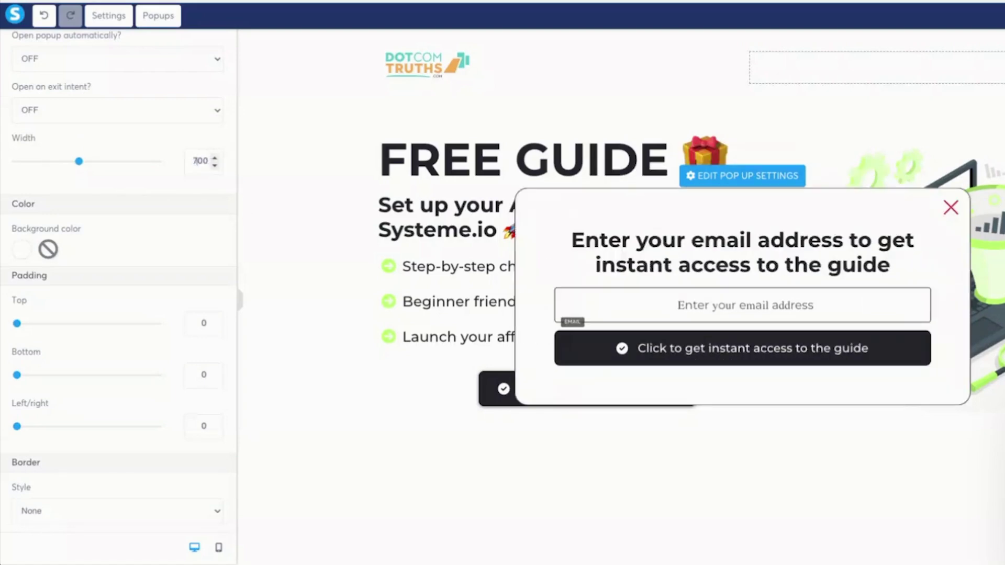
Step: Set the popup's background colour to the green B9FF66
scroll(173, 237, "down", 3)
scroll(173, 235, "up", 4)
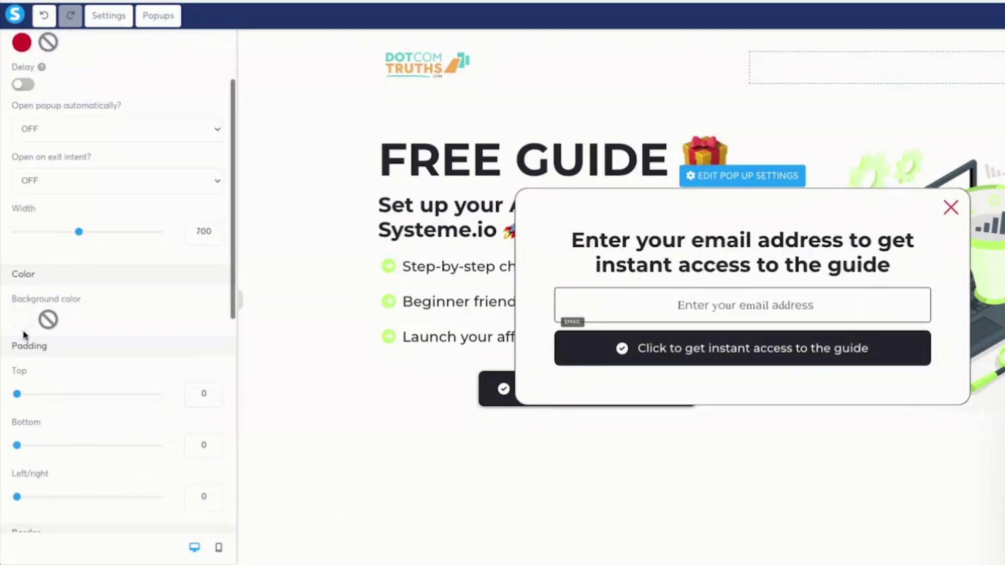
left_click(22, 321)
double_click(85, 332)
type("B9FF66")
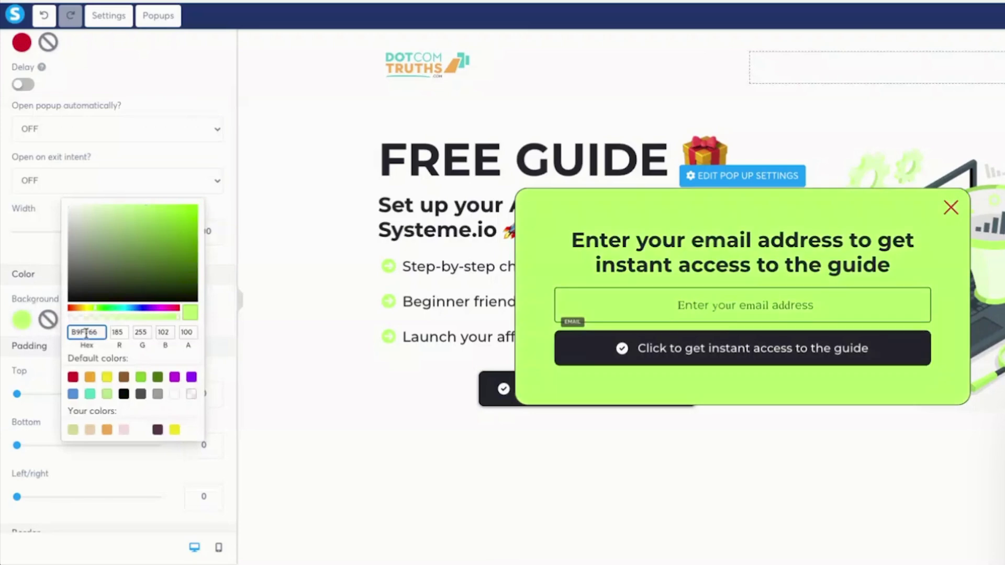
left_click(219, 328)
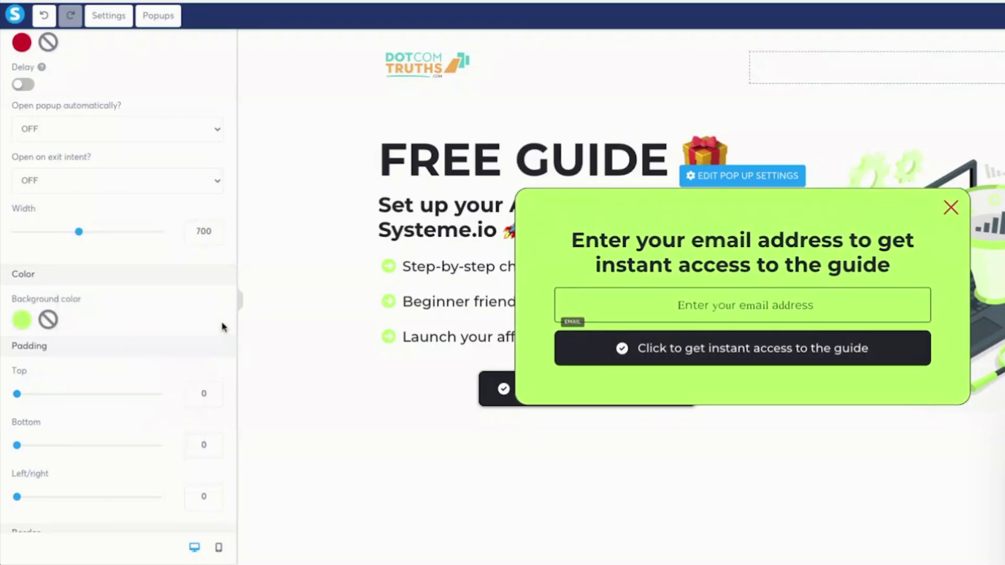
Step: Set the email input field's background colour to white FFFFFF
left_click(741, 312)
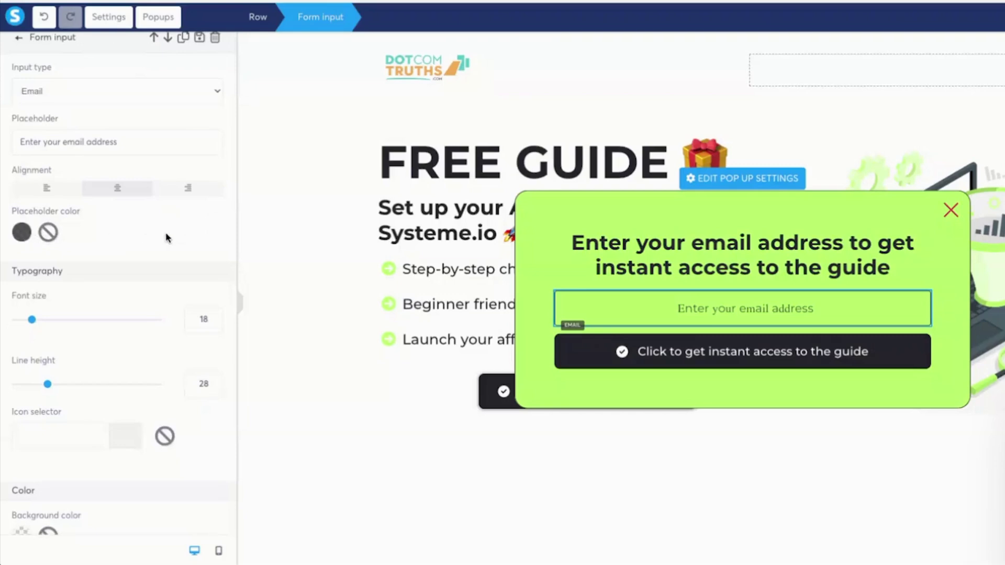
scroll(167, 238, "down", 4)
left_click(23, 319)
left_click(175, 393)
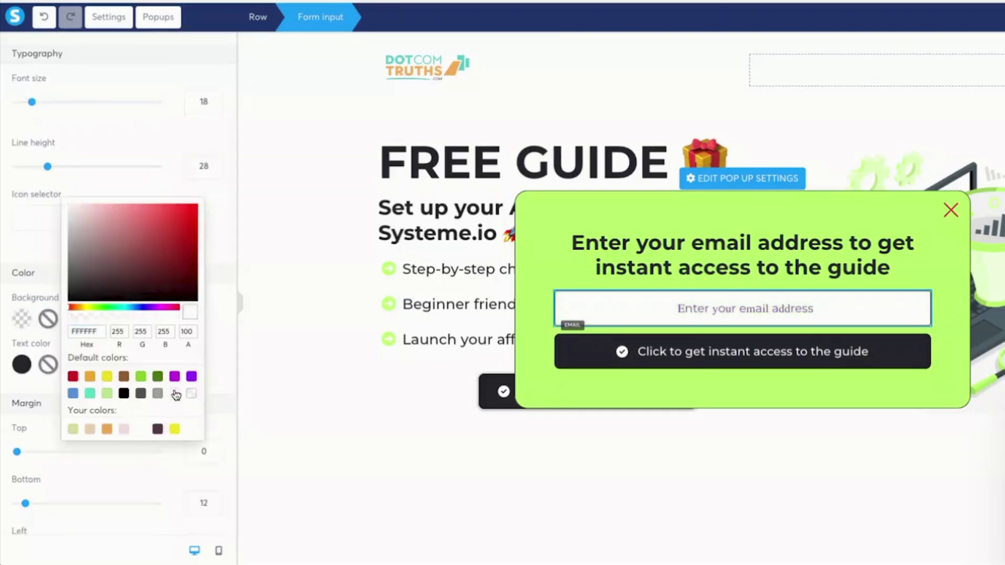
left_click(532, 237)
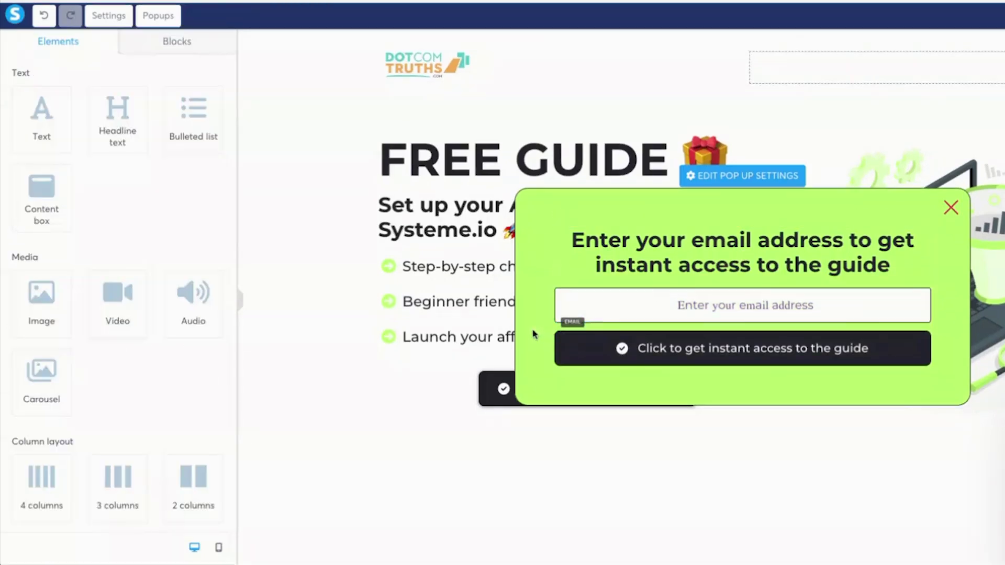
Step: Change the popup's close button colour using a default swatch and close the popup
left_click(534, 333)
left_click(21, 145)
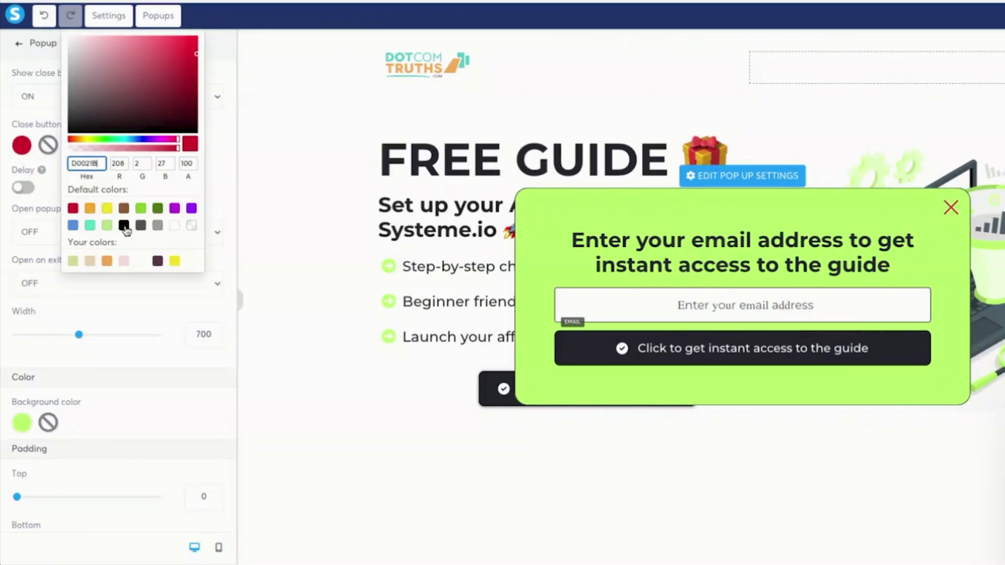
left_click(157, 209)
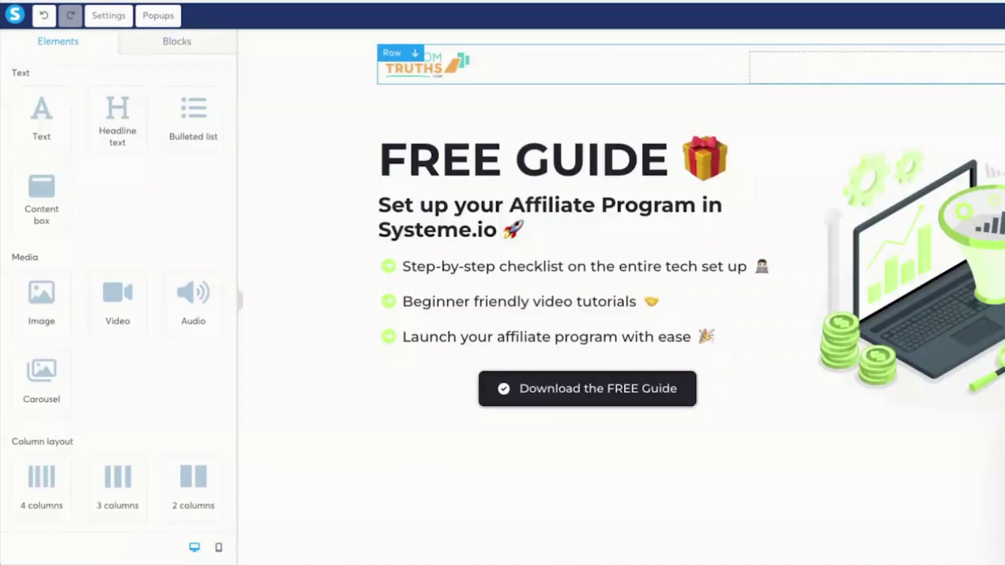
Step: Find the saved "footer sio gift" block by searching "footer", add it at the bottom of the page and save the changes
scroll(738, 49, "down", 2)
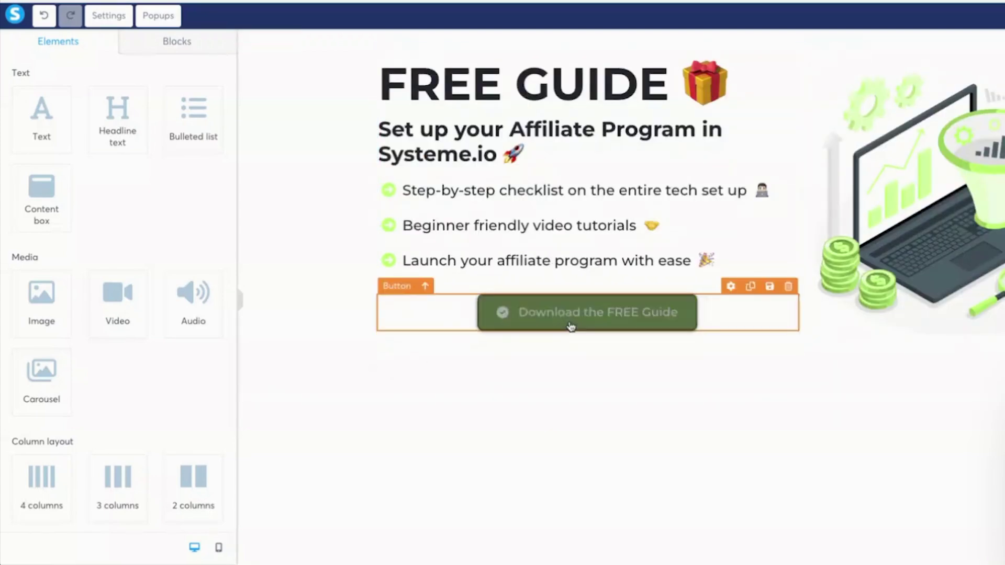
left_click(177, 41)
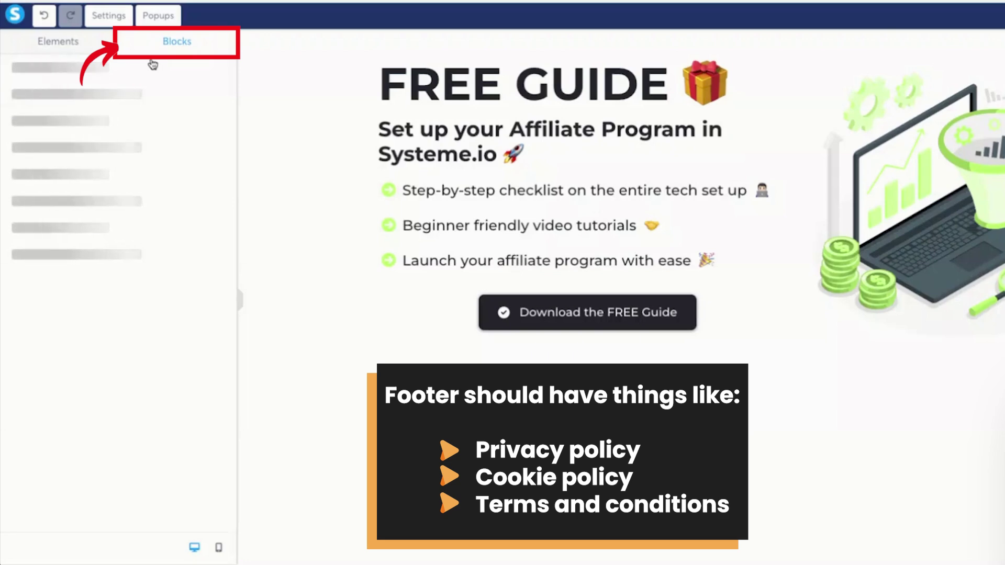
left_click(83, 94)
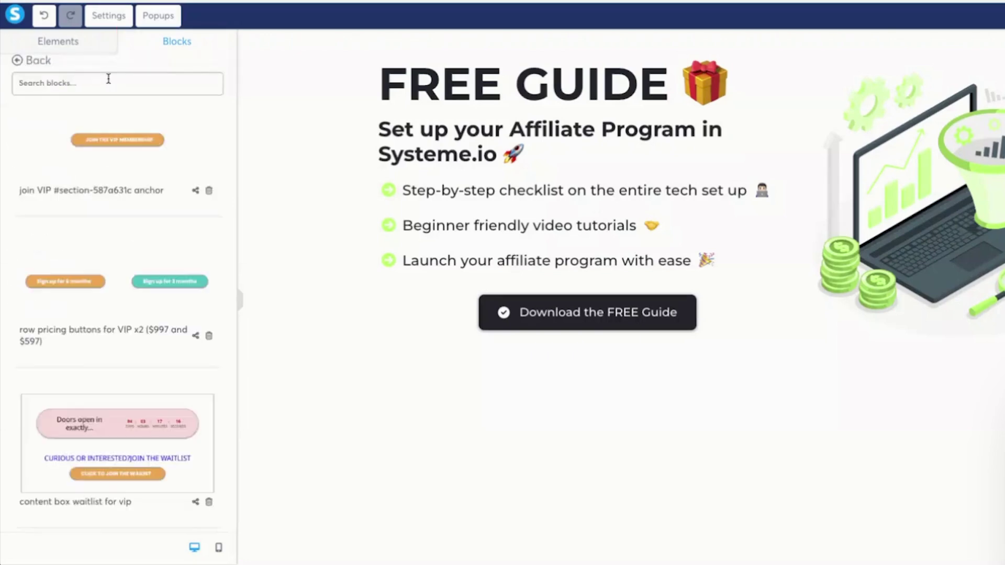
type("footer")
left_click(109, 127)
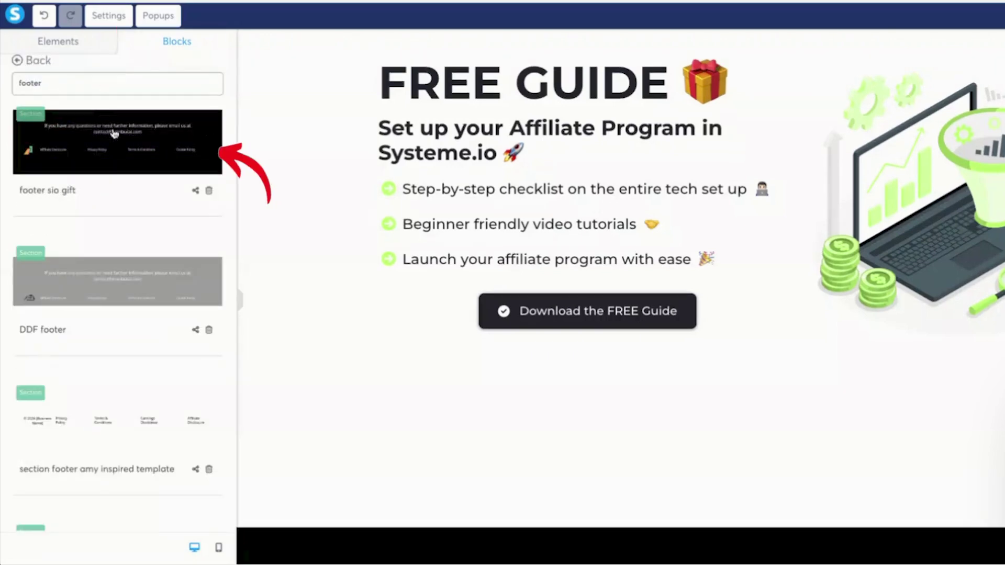
scroll(316, 271, "down", 3)
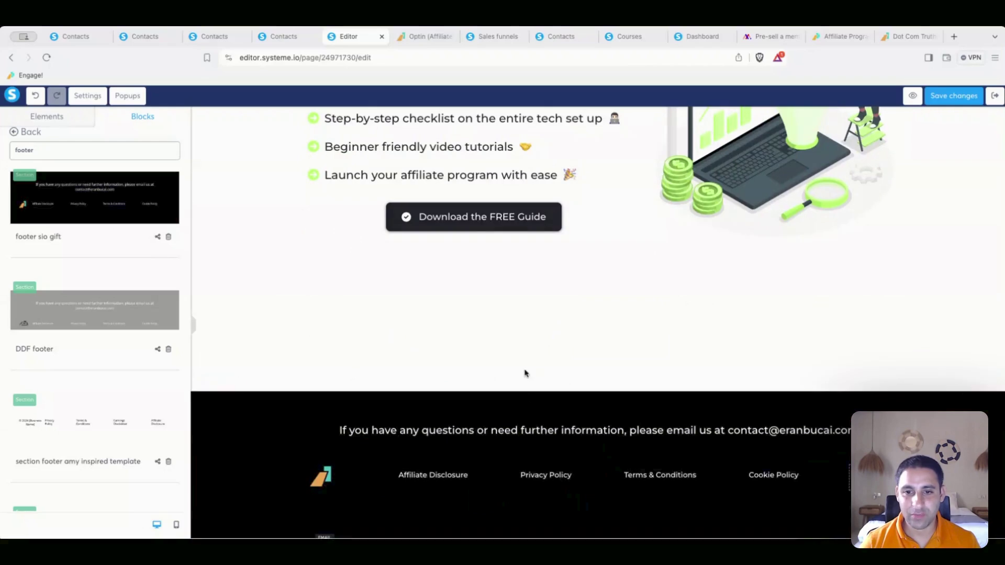
left_click(950, 99)
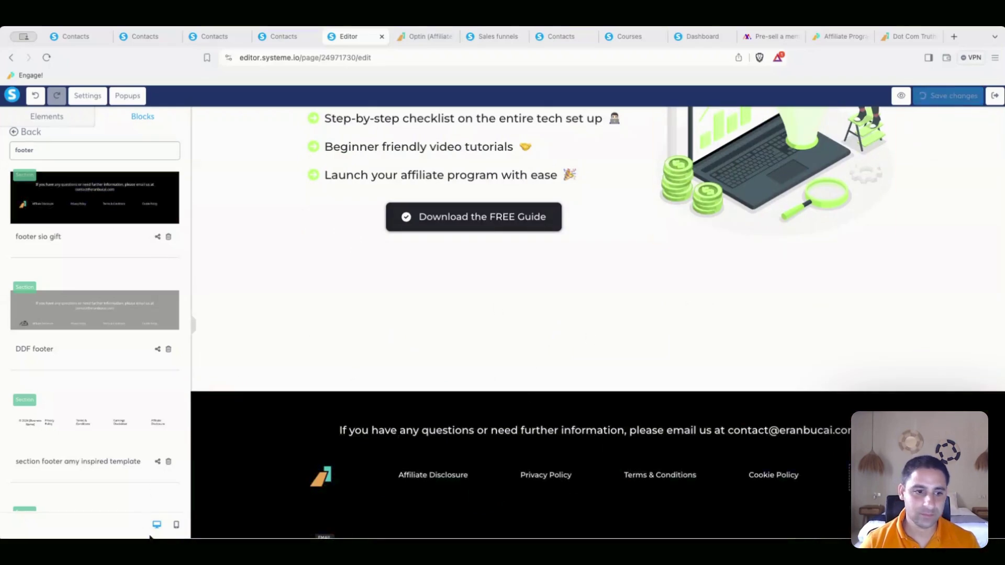
Step: Switch to the mobile view and set the FREE GUIDE headline's font size to 40
left_click(177, 524)
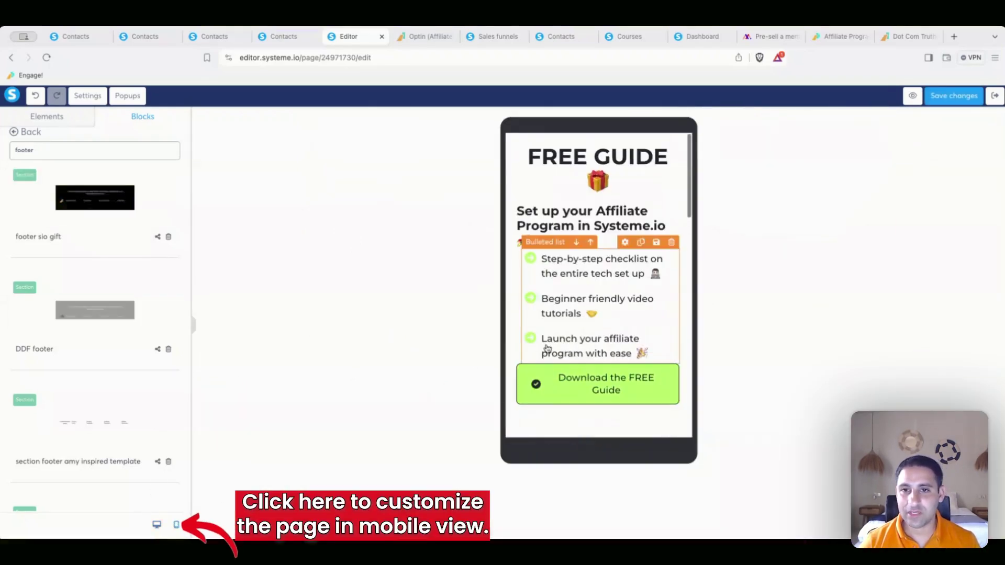
left_click(618, 162)
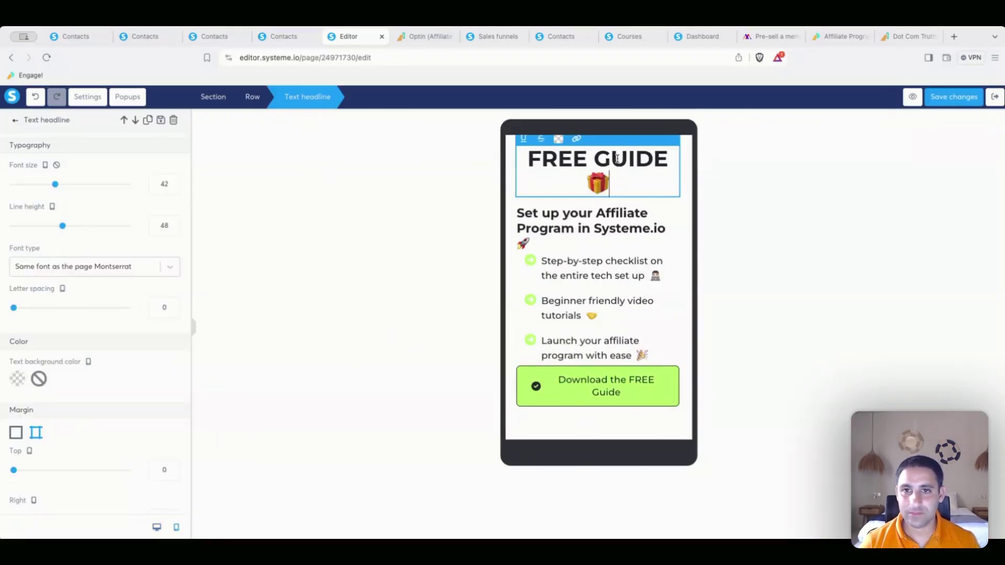
left_click(173, 187)
left_click(173, 188)
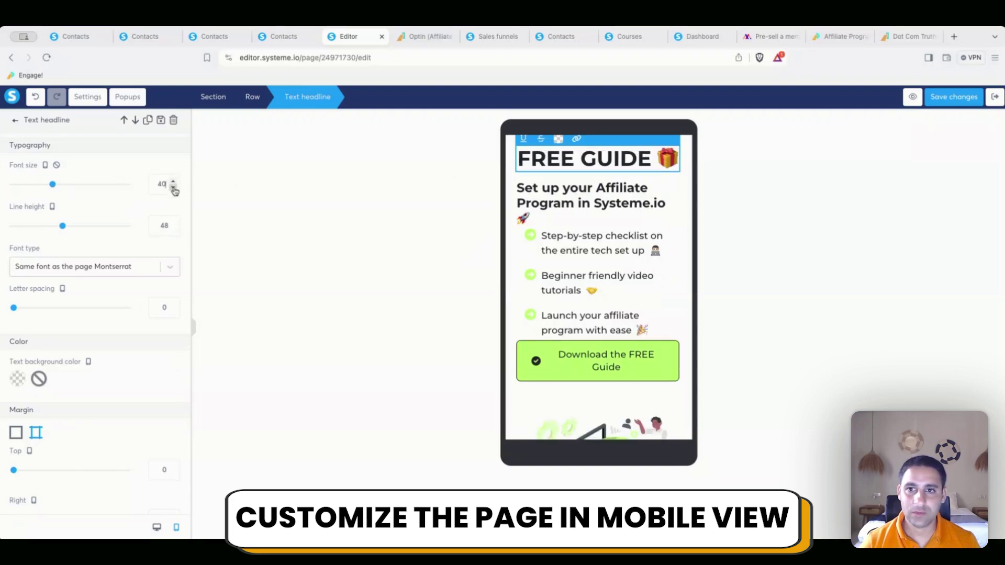
Step: Set the mobile font size of the "Set up your Affiliate Program in Systeme.io" subheadline to 22
left_click(598, 191)
left_click(596, 196)
left_click(173, 190)
left_click(173, 189)
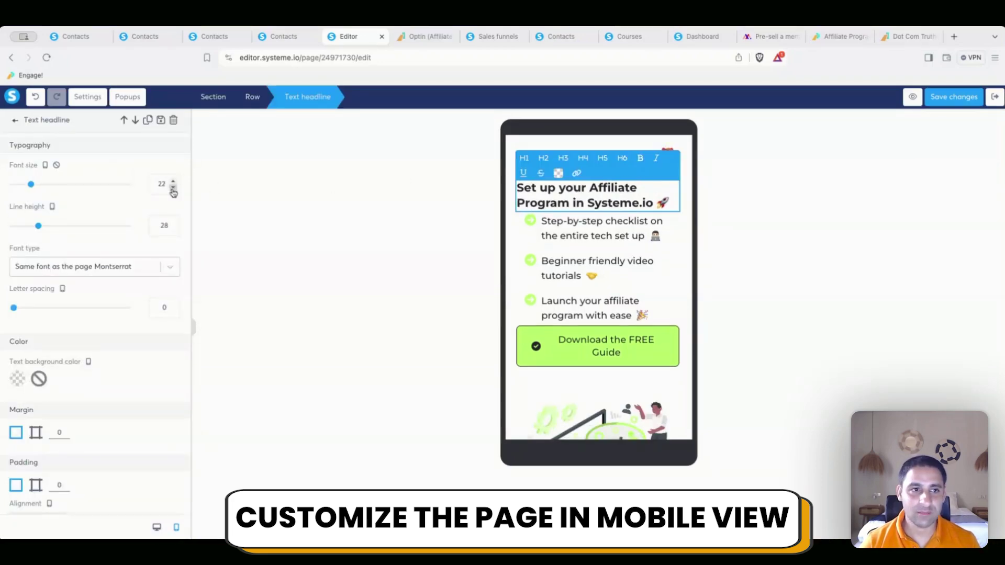
Step: Set the bulleted list's mobile line height to 22, vertical spacing to 20 and icon size to 20
left_click(547, 235)
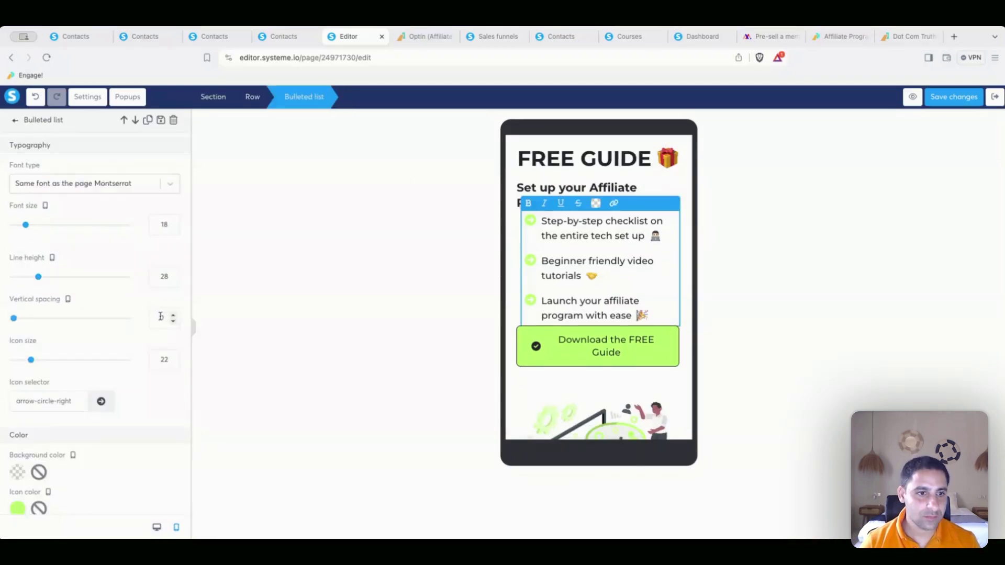
left_click(174, 221)
left_click(173, 228)
left_click(173, 363)
left_click(173, 364)
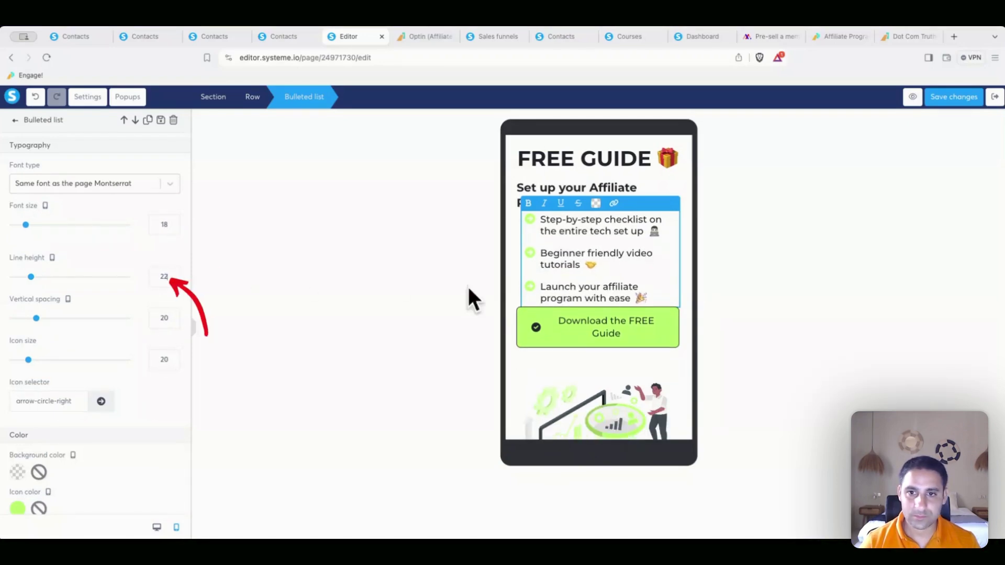
Step: Set the mobile font size of the "Download the FREE Guide" button to 16
left_click(576, 347)
left_click(173, 330)
left_click(174, 331)
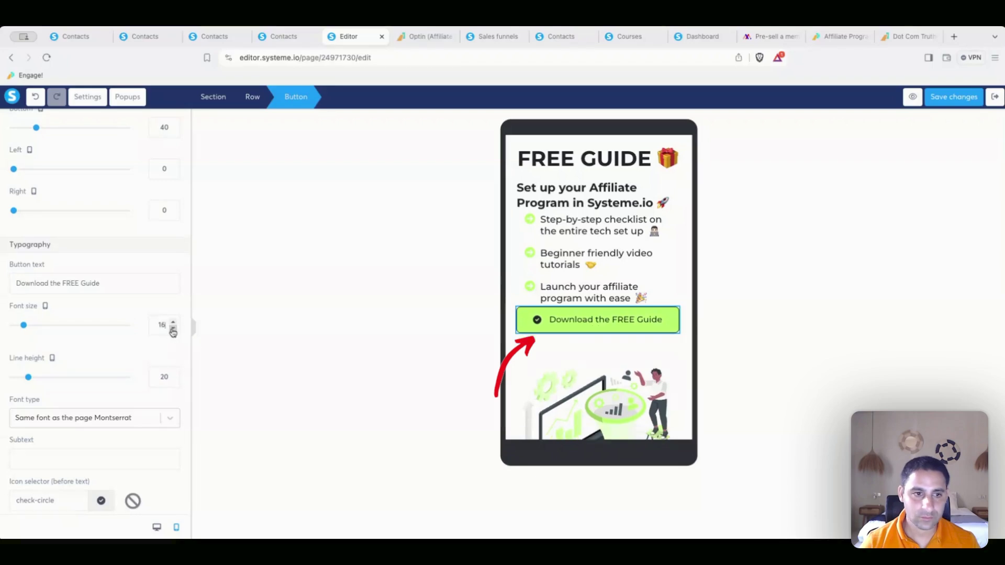
Step: Set the mobile download button's top-left corner radius to 10 and its margin to 20
scroll(168, 342, "down", 4)
scroll(167, 348, "down", 5)
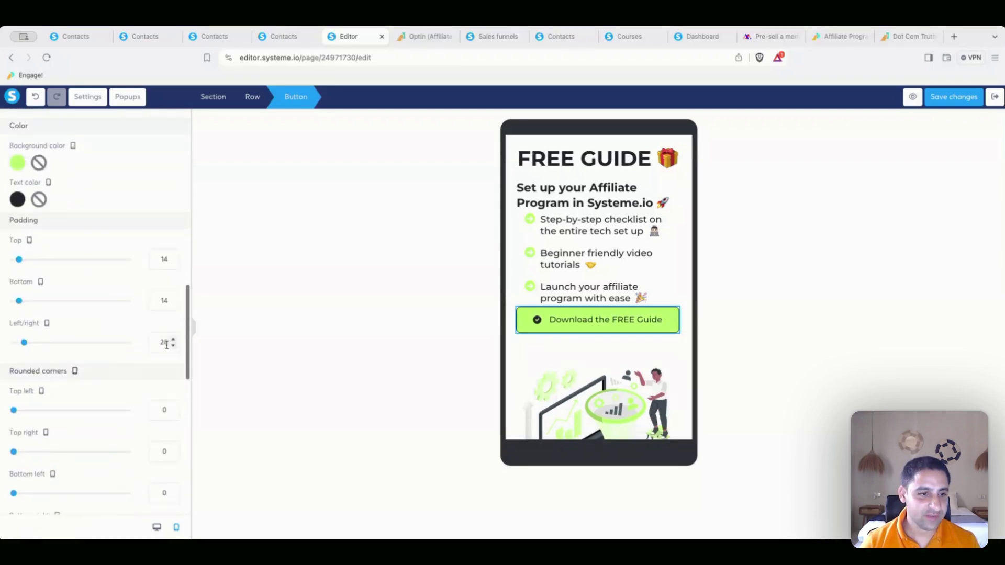
type("20")
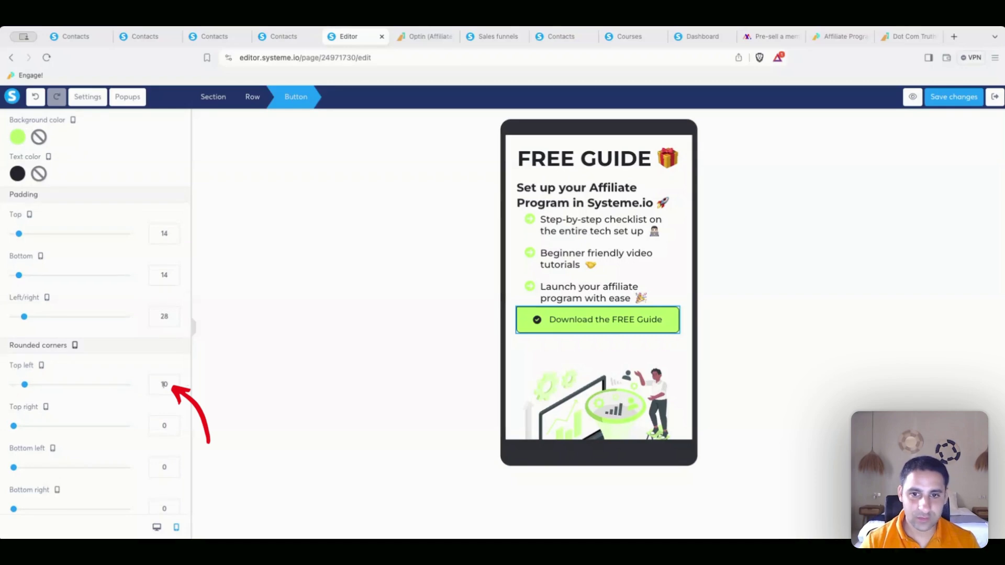
scroll(146, 291, "up", 10)
scroll(169, 340, "down", 1)
left_click(169, 340)
type("20")
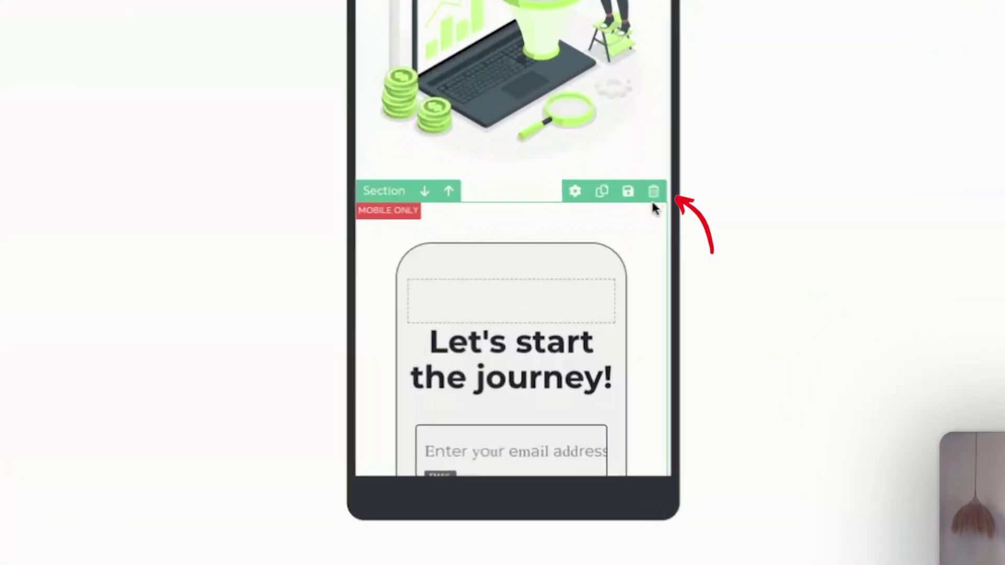
Step: Delete the mobile-only "Let's start the journey!" section and set the footer contact text's font size and line height to 12
left_click(653, 191)
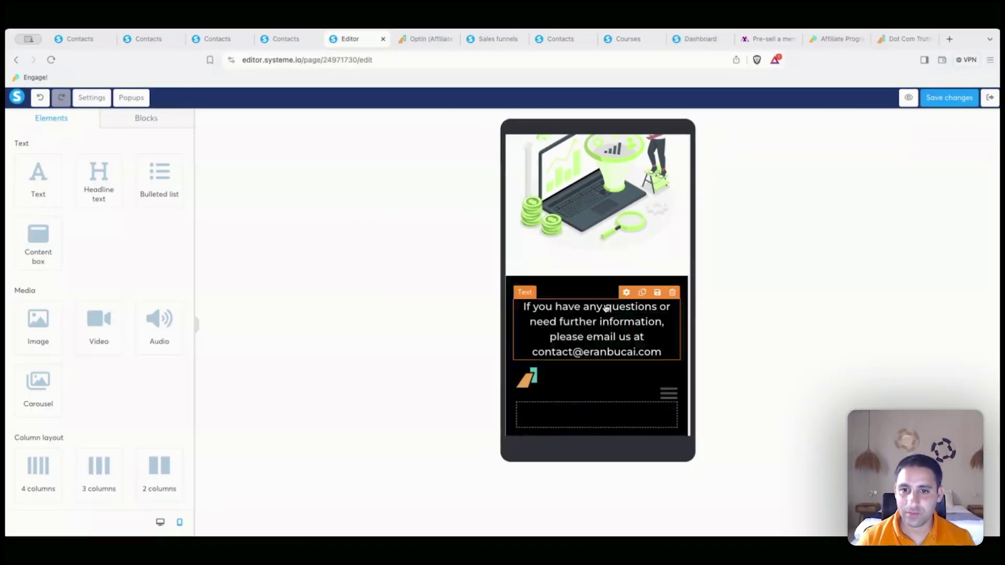
left_click(605, 307)
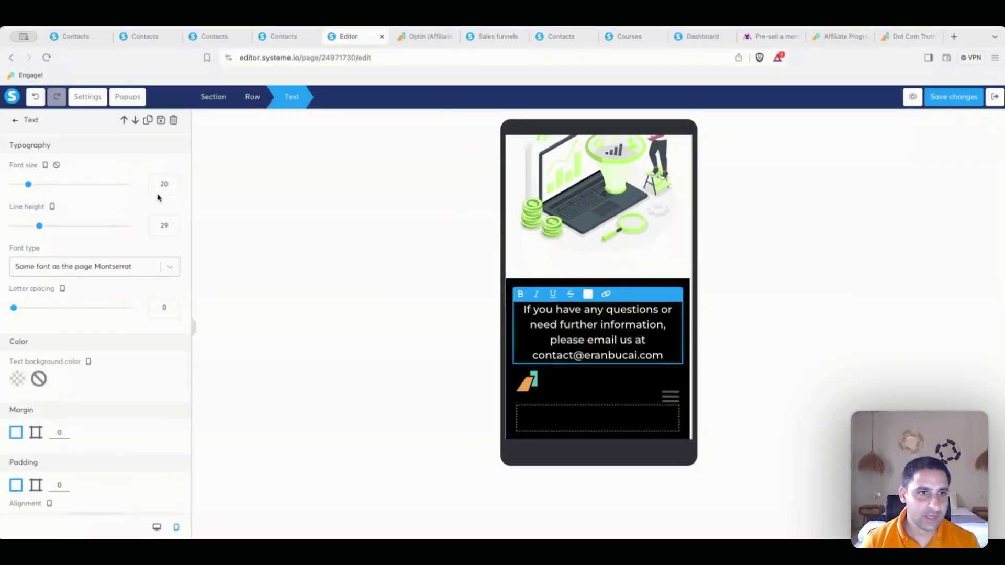
type("10")
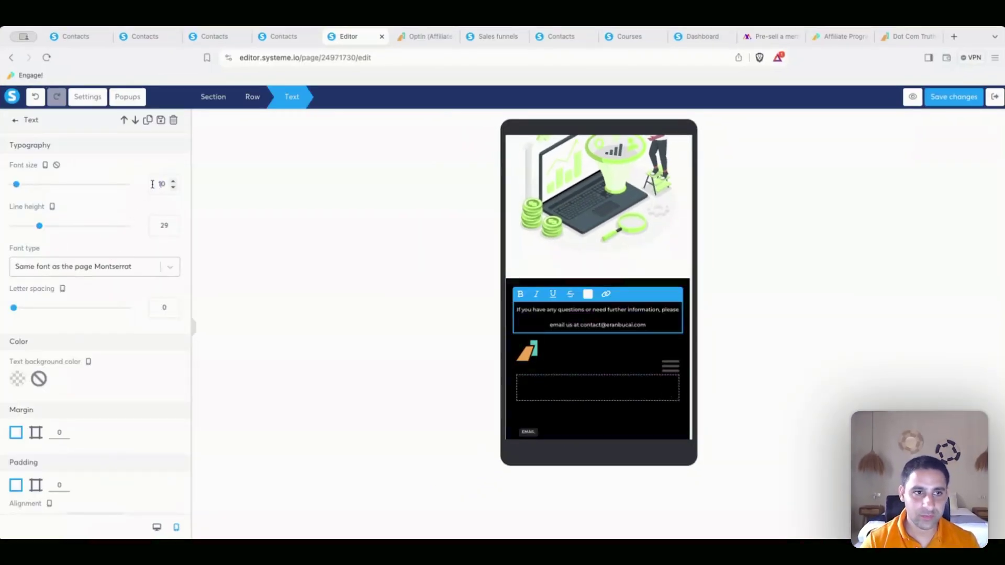
key("BackSpace")
type("2")
left_click(173, 223)
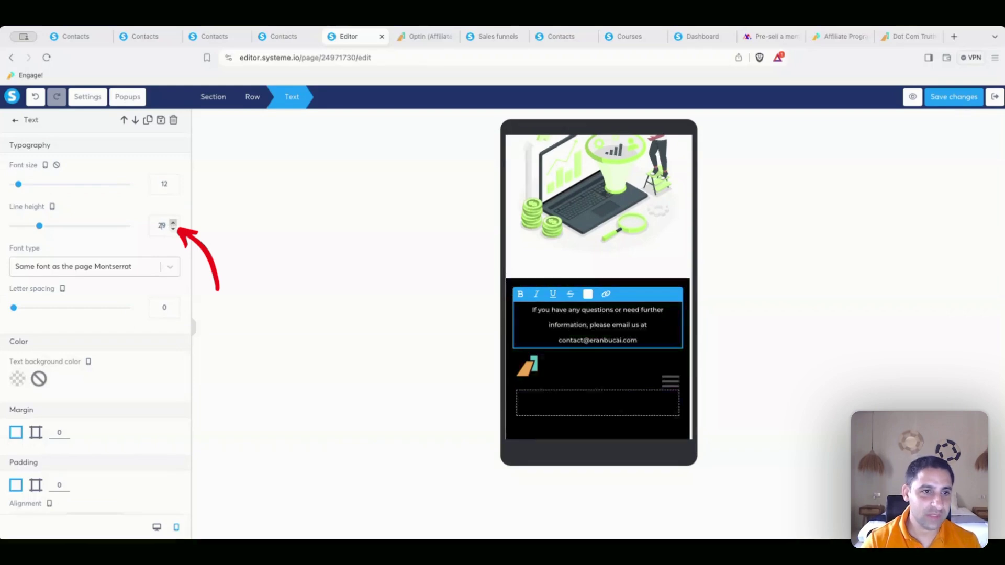
type("1")
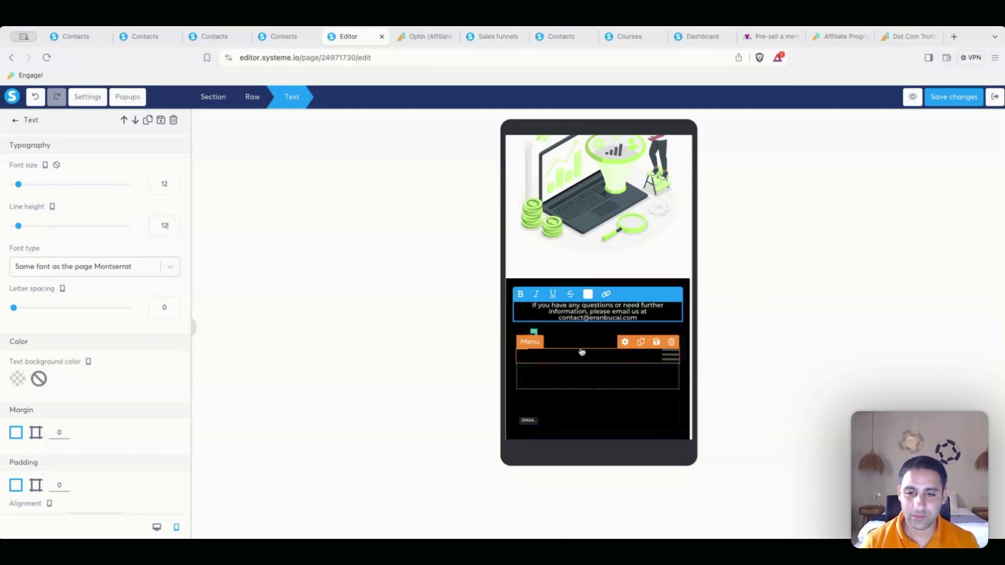
Step: Open the footer menu's settings and check its emulated drop-down state
left_click(556, 340)
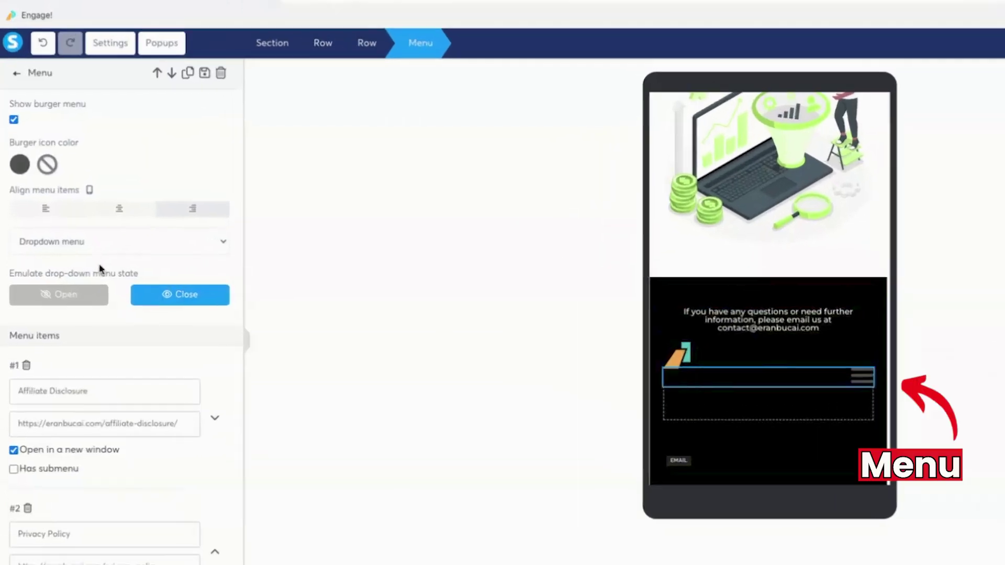
left_click(74, 294)
left_click(74, 294)
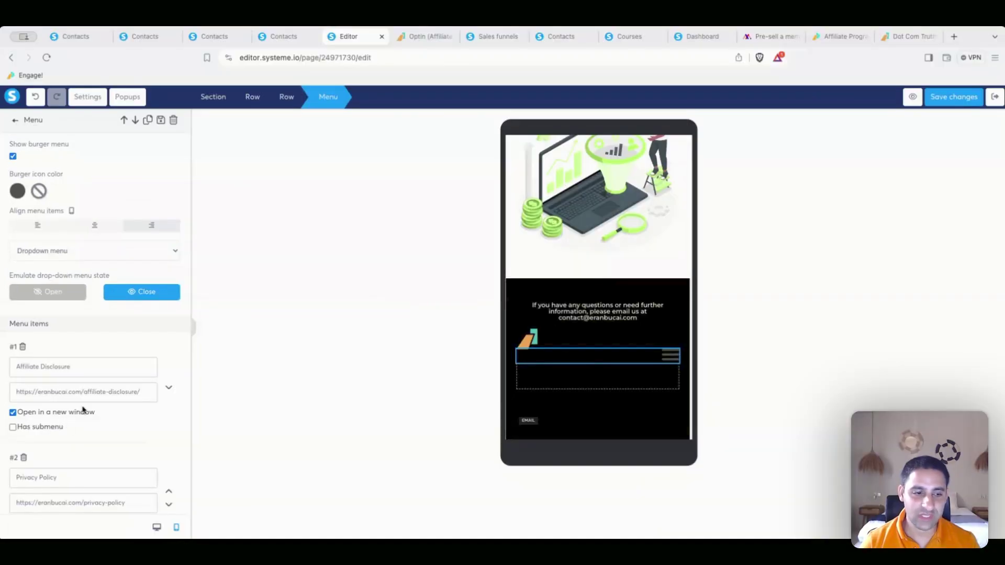
Step: Return to the desktop view and save the page changes
left_click(156, 527)
scroll(608, 464, "up", 2)
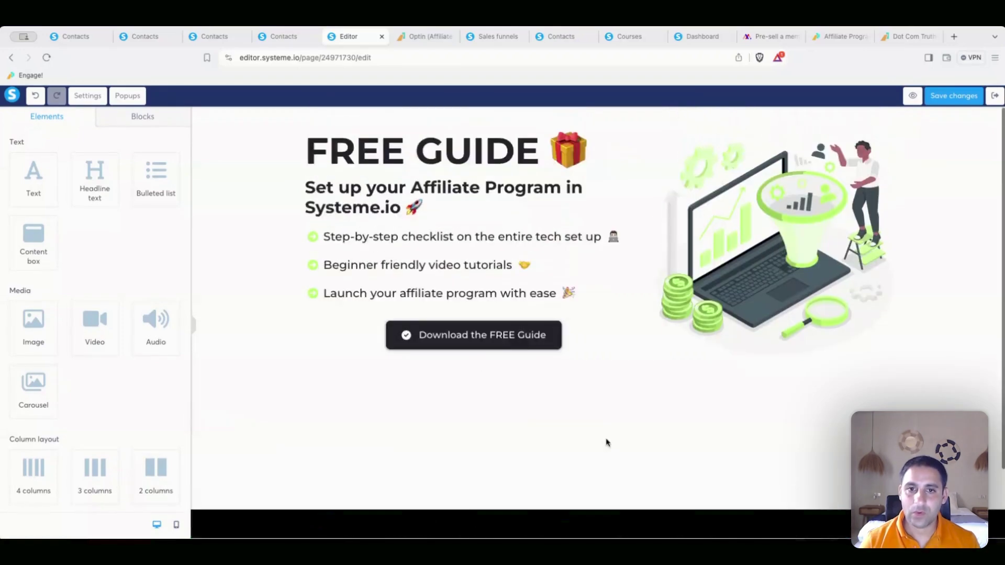
left_click(953, 95)
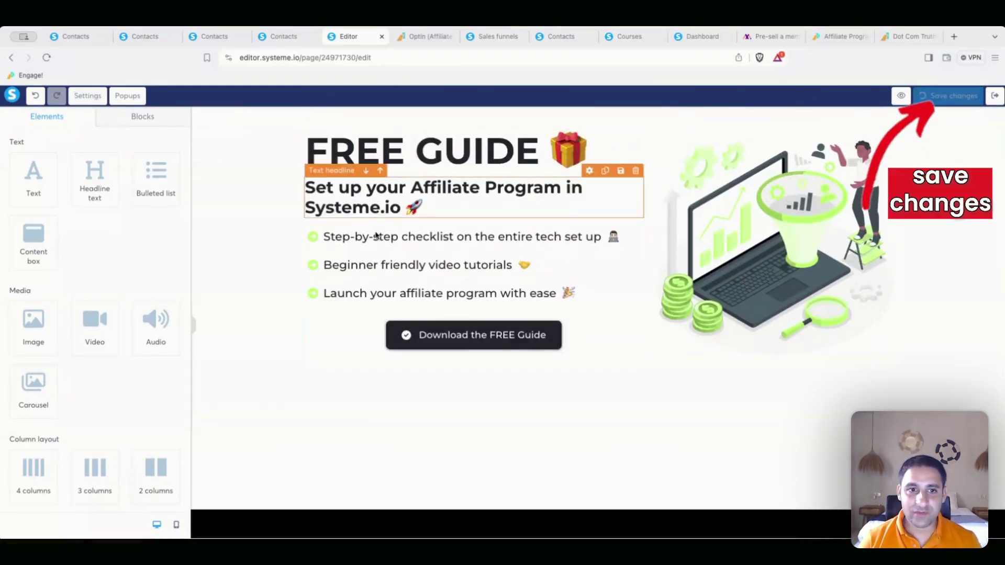
Step: Centre-align the FREE GUIDE headline
left_click(360, 249)
left_click(422, 153)
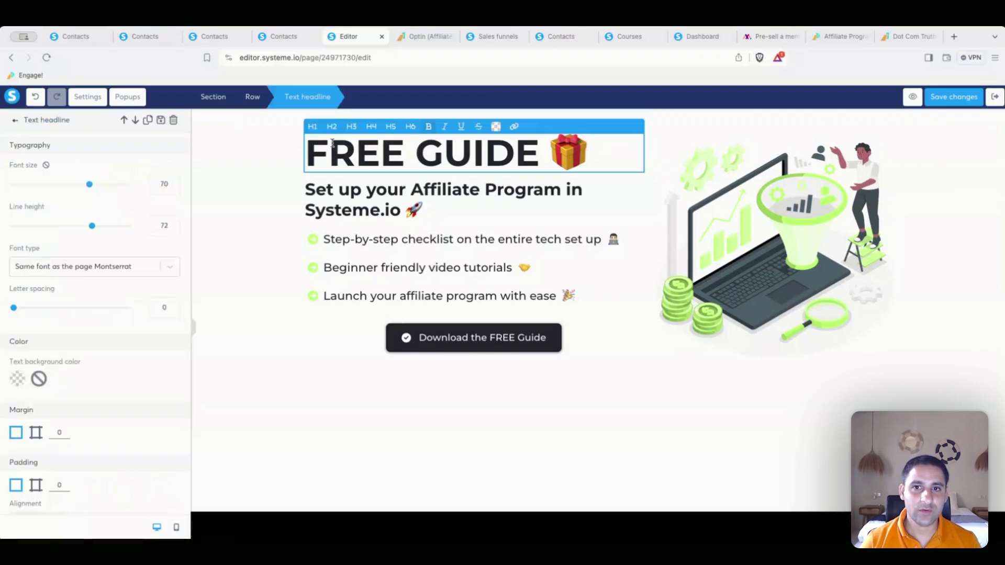
scroll(73, 377, "down", 3)
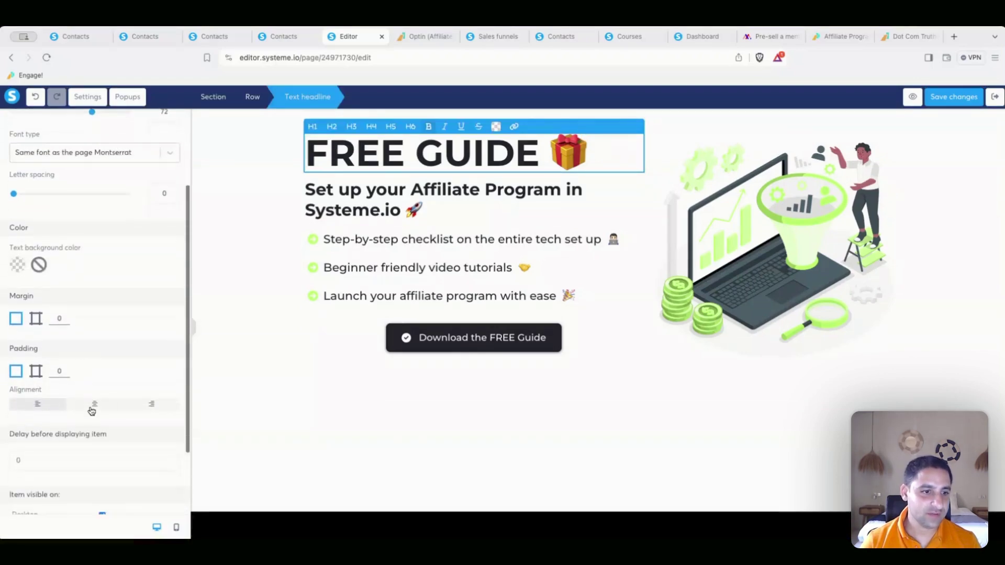
left_click(94, 403)
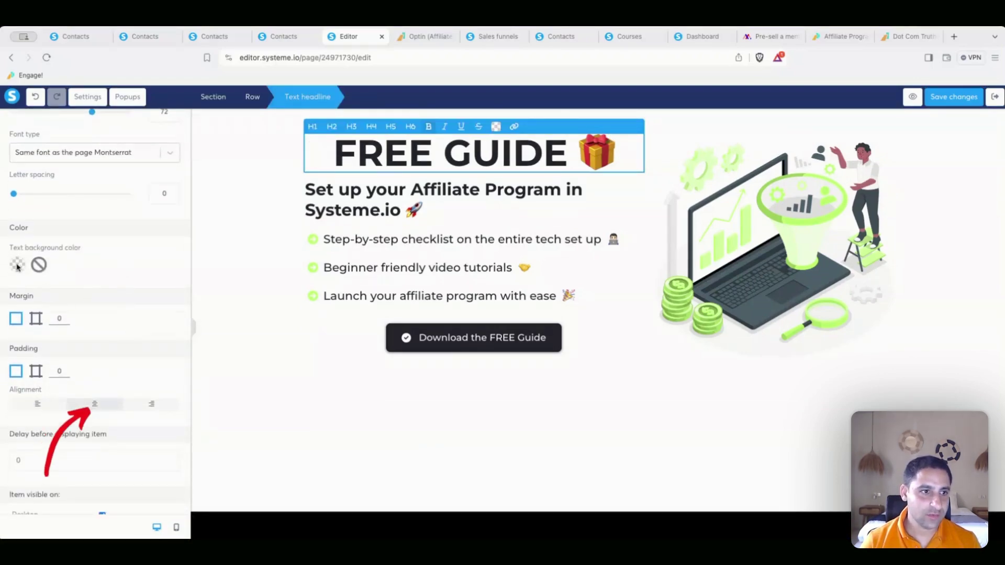
Step: Set the FREE GUIDE headline's text background colour to B9FF66
left_click(17, 265)
triple_click(70, 274)
type("B9FF66")
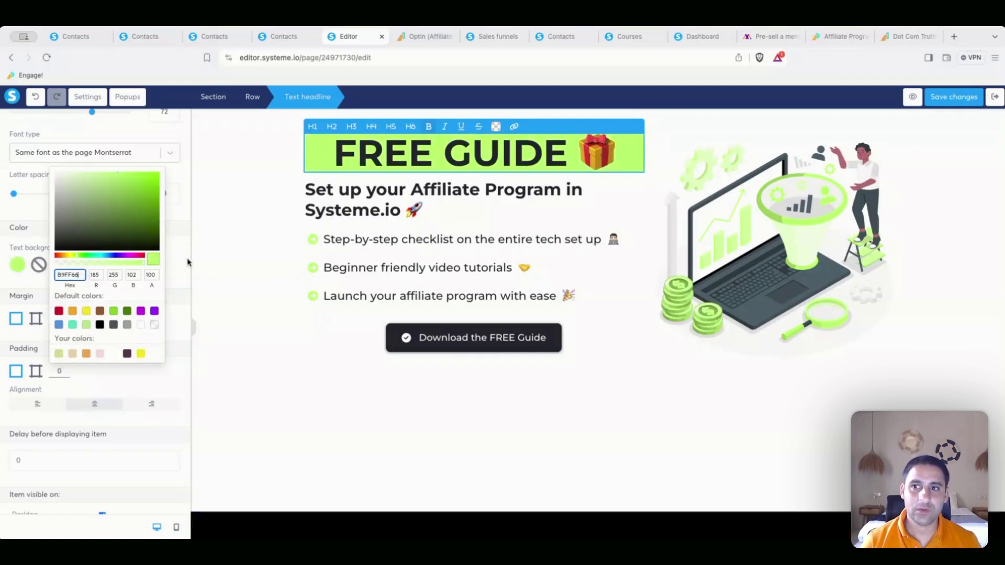
left_click(262, 252)
Step: Insert a row above the FREE GUIDE headline and move the headline into it
scroll(63, 304, "down", 2)
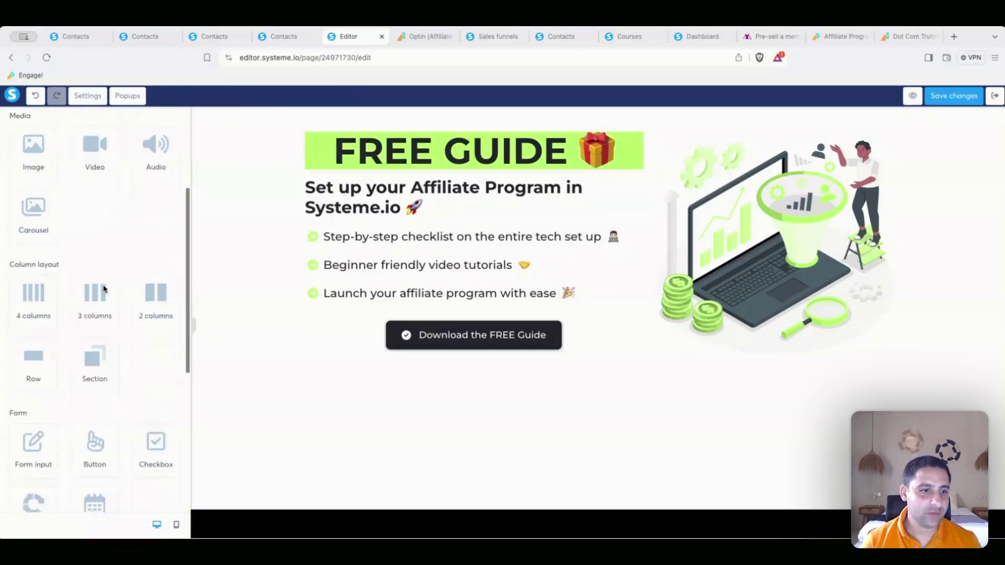
left_click_drag(45, 326, 348, 137)
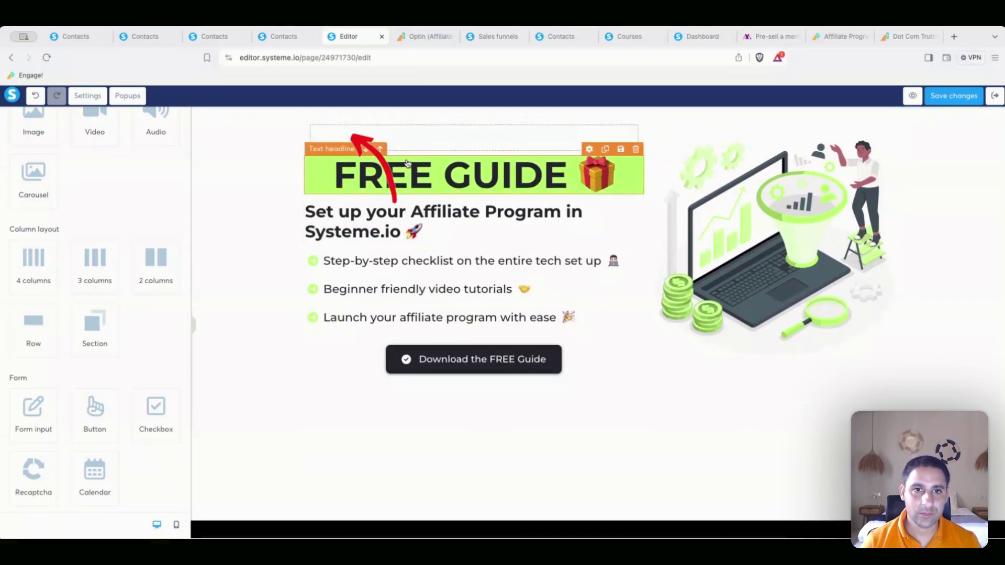
left_click_drag(407, 163, 409, 137)
Step: Give the row around the FREE GUIDE headline the background colour B9FF66 and set its padding to 20
left_click(412, 130)
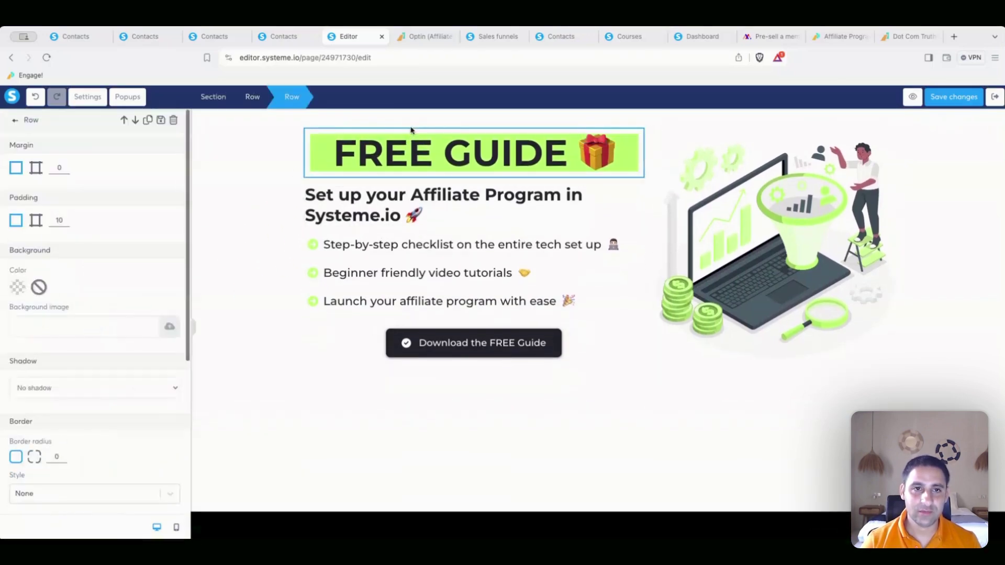
left_click(23, 288)
key("ctrl+a")
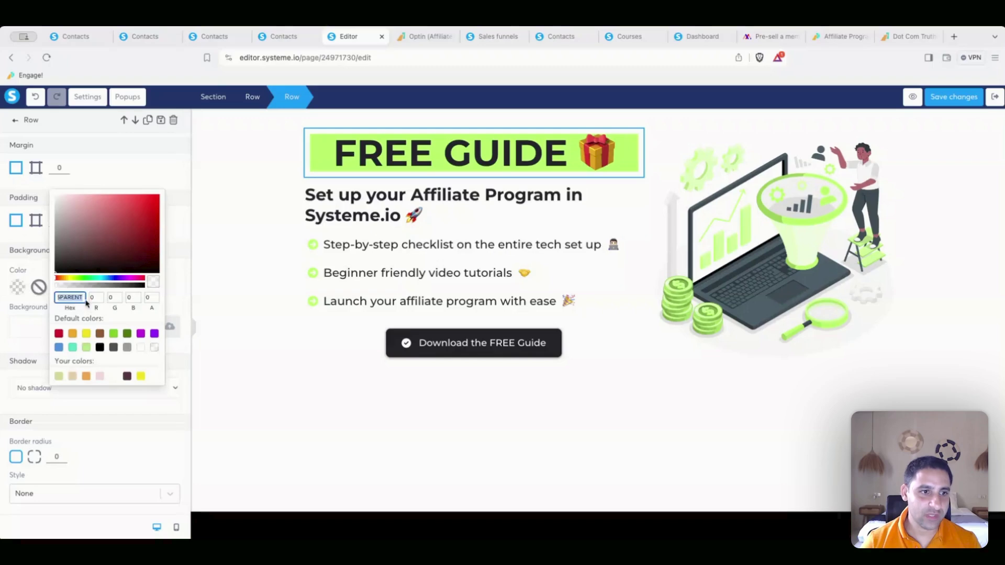
key("ctrl+v")
left_click(178, 247)
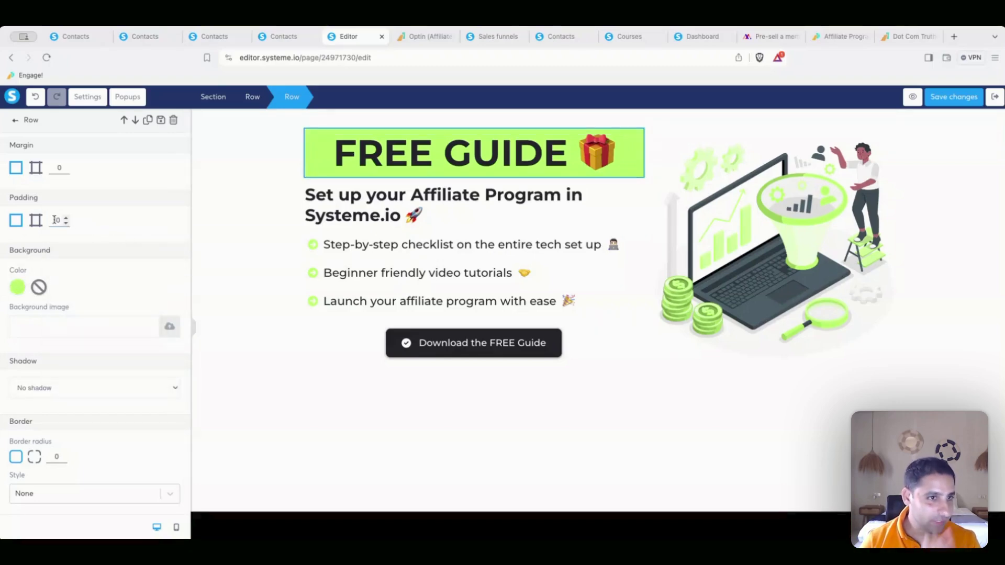
type("20")
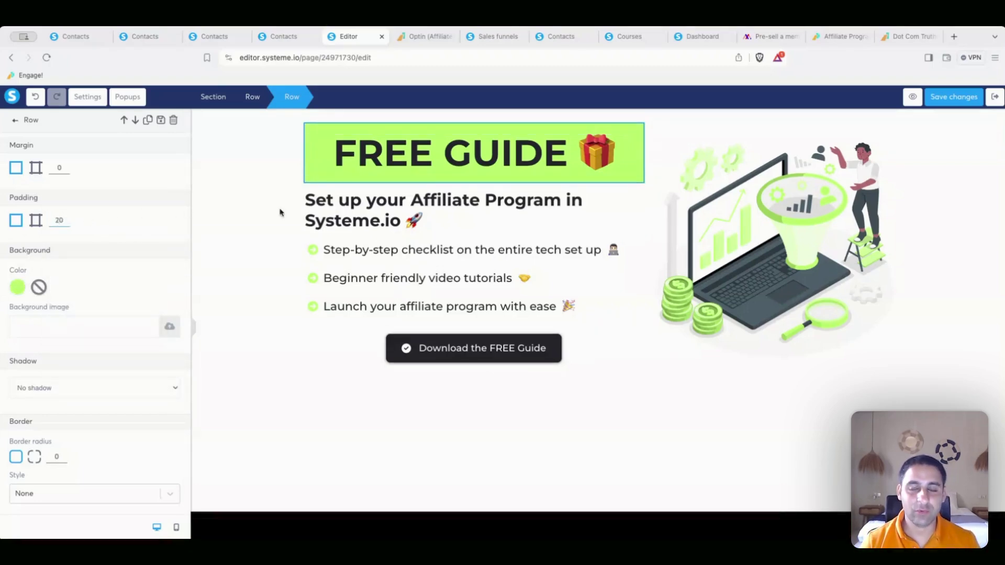
left_click(260, 216)
Step: Add a solid black border with a radius of 10 to the FREE GUIDE row and save the page
left_click(307, 145)
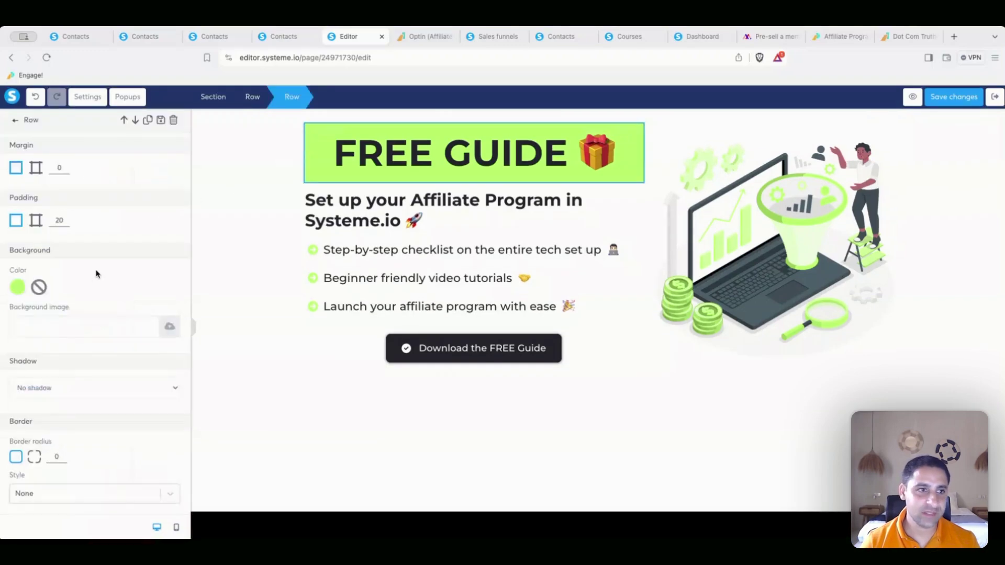
scroll(93, 275, "down", 5)
left_click(56, 213)
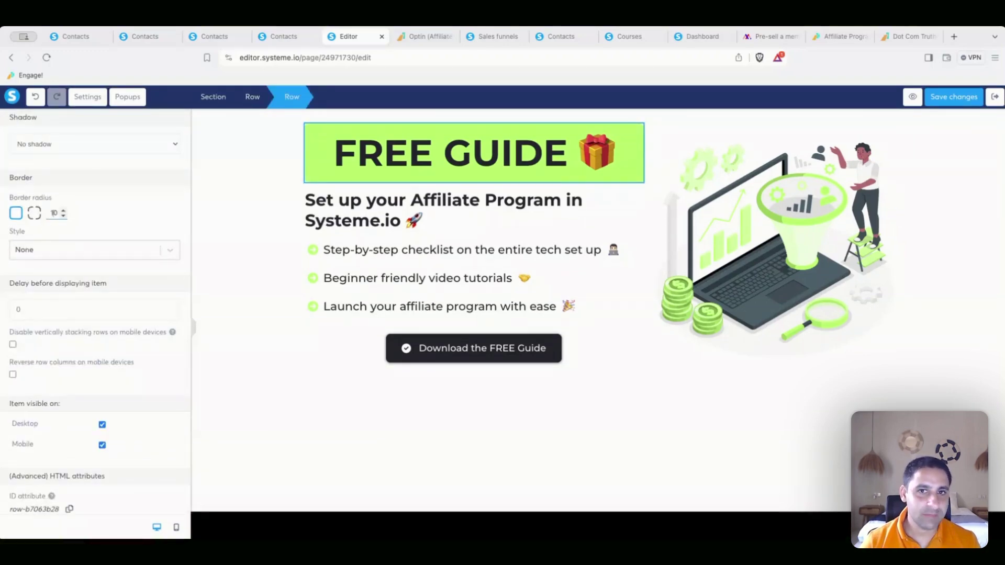
type("10")
left_click(74, 251)
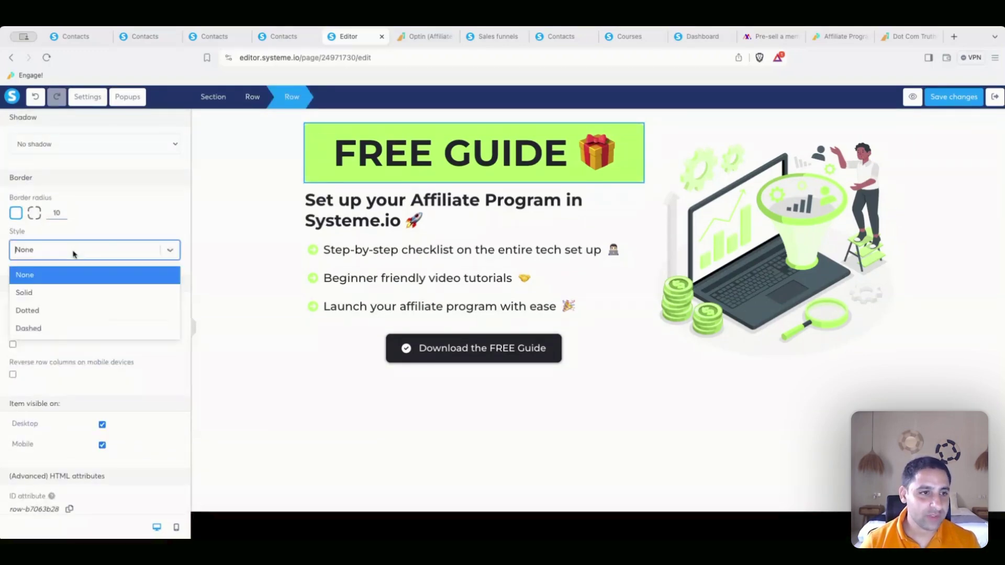
left_click(55, 290)
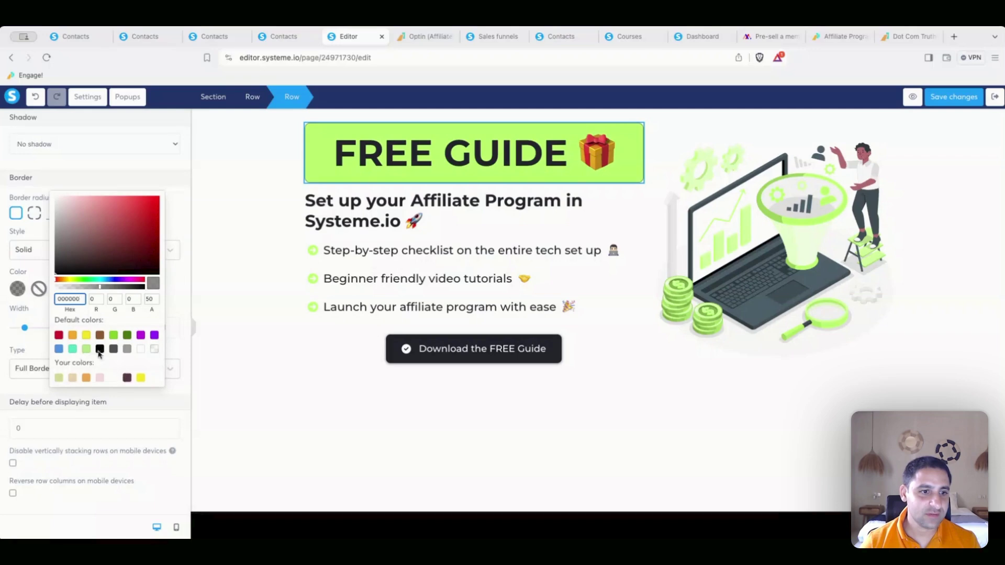
left_click(228, 252)
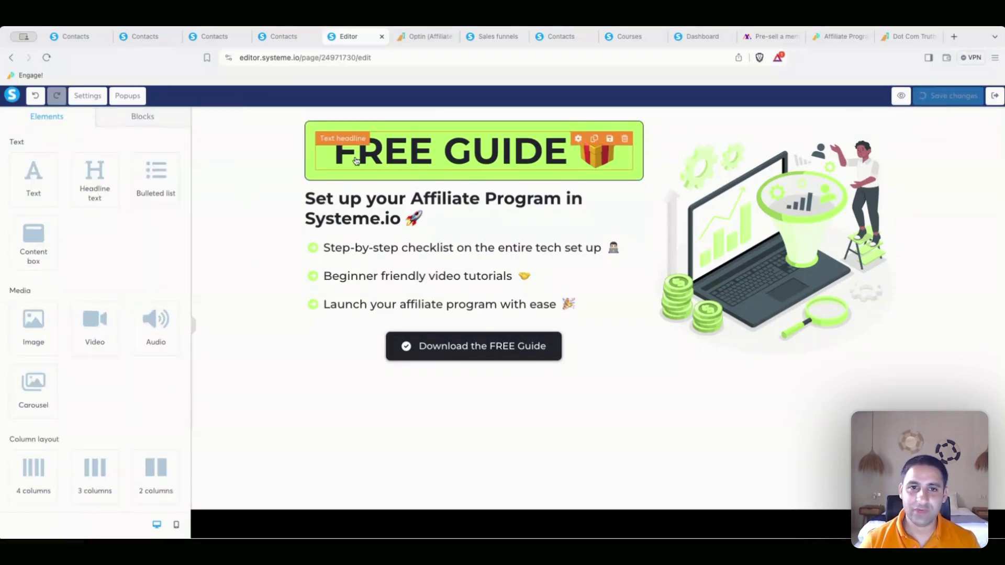
Step: Set the bottom padding of the main content section to 200
left_click(277, 118)
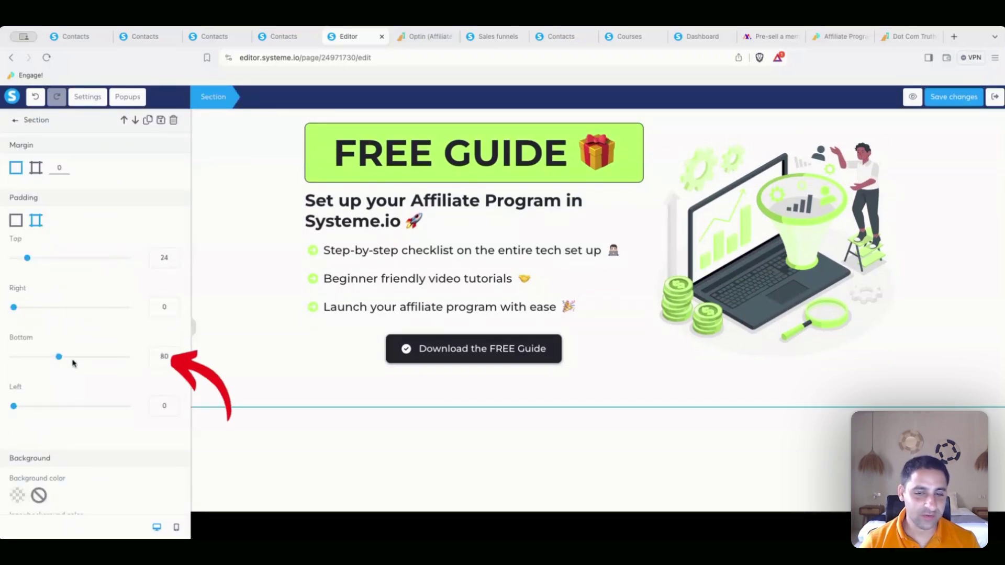
left_click_drag(121, 357, 156, 360)
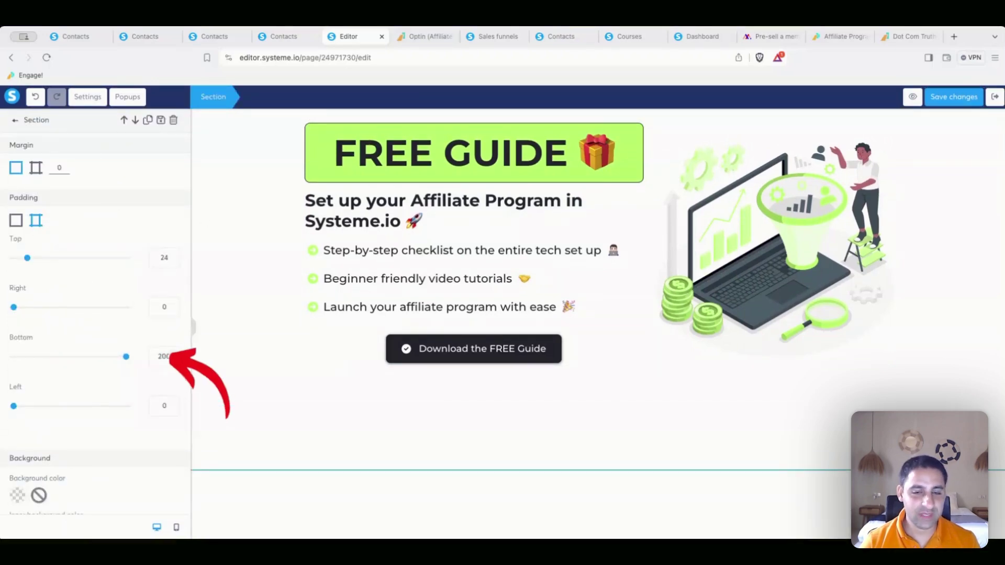
left_click(309, 422)
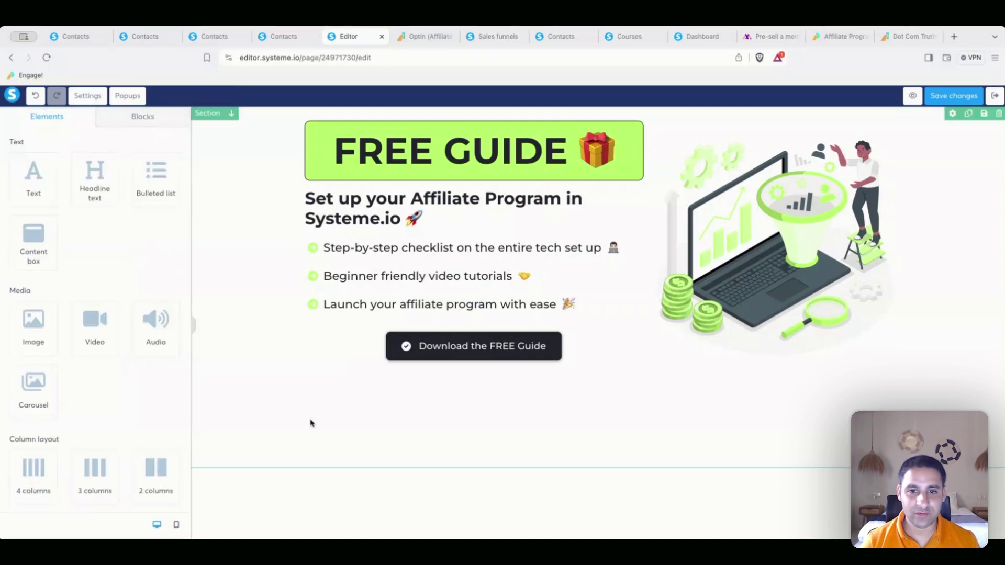
scroll(426, 417, "down", 3)
scroll(602, 450, "up", 2)
scroll(590, 432, "up", 1)
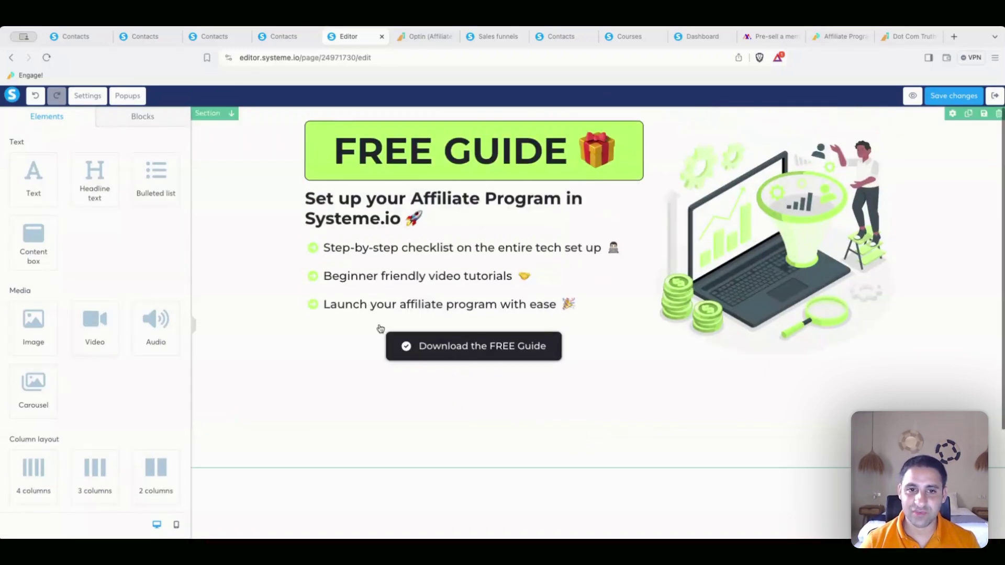
Step: Link the whole FREE GUIDE headline text to Popup Nº1
left_click(468, 128)
left_click(377, 152)
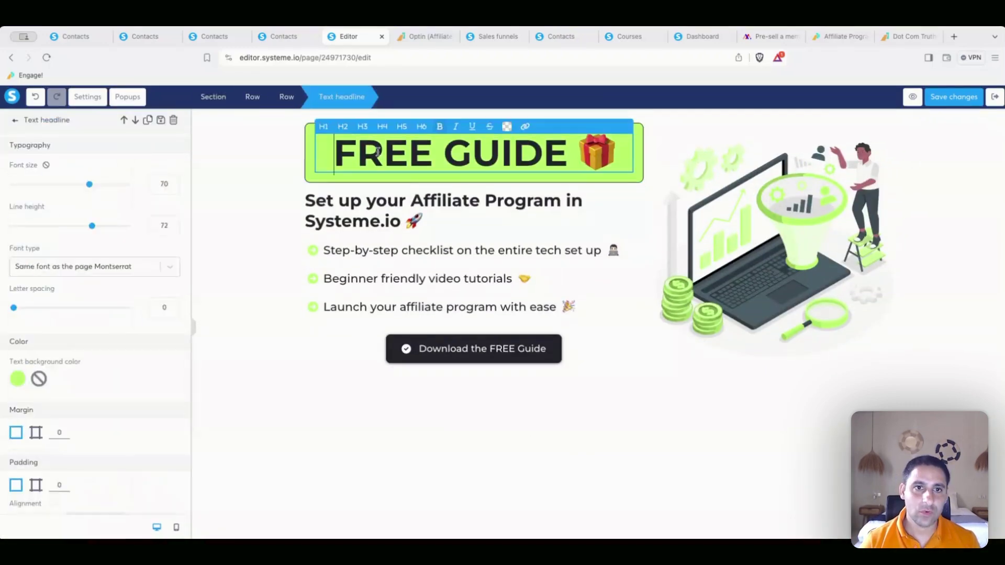
key("ctrl+a")
left_click(525, 127)
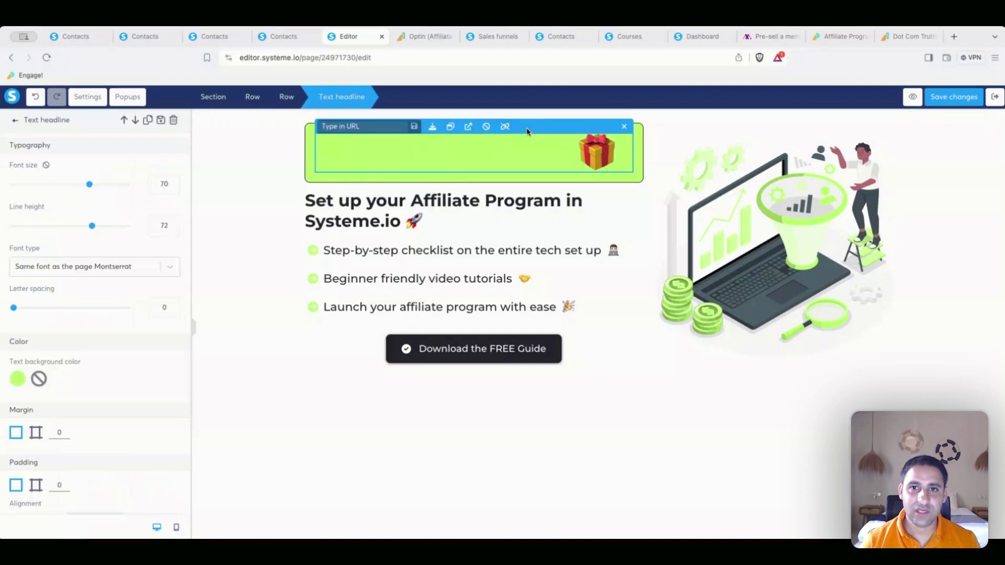
left_click(449, 127)
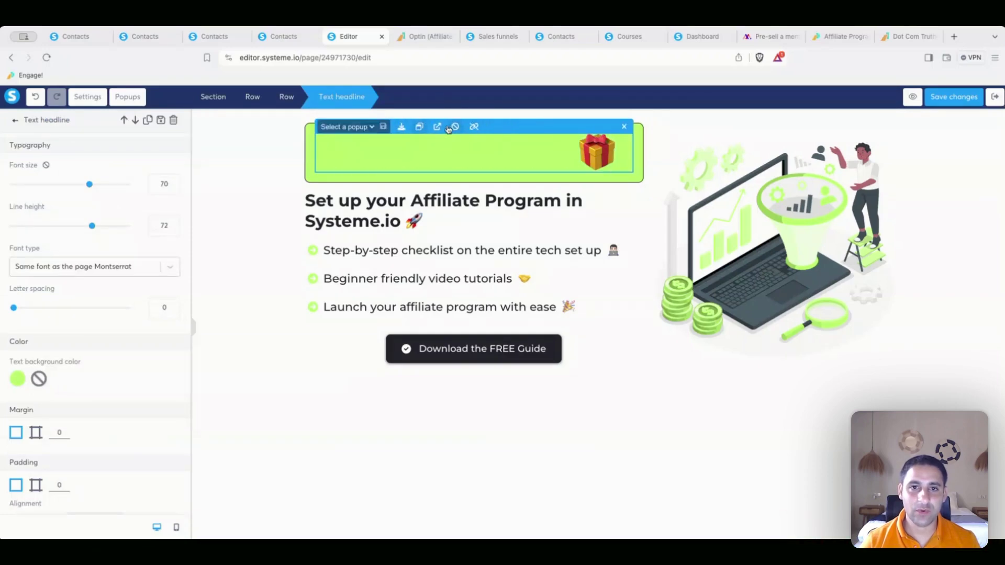
left_click(361, 140)
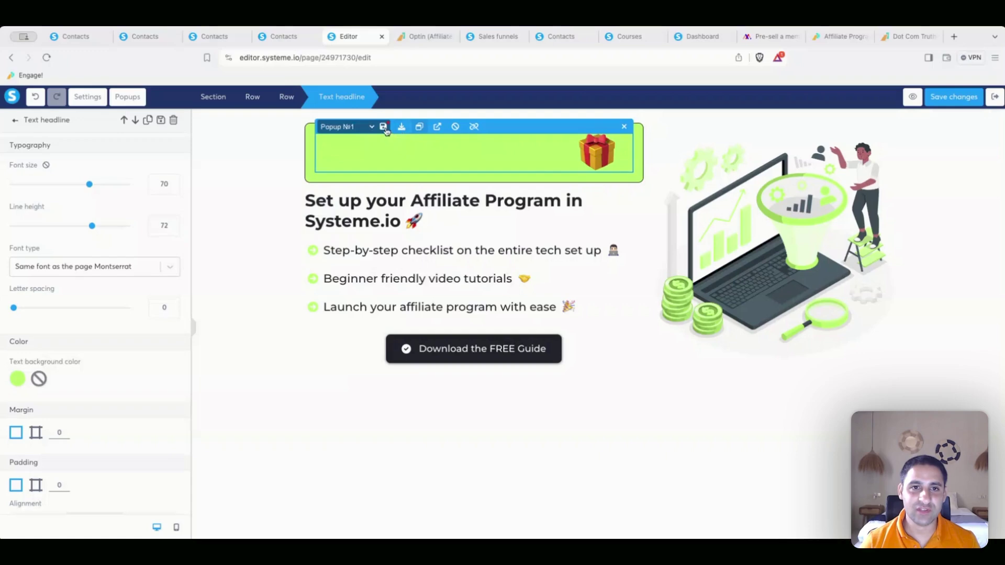
left_click(384, 128)
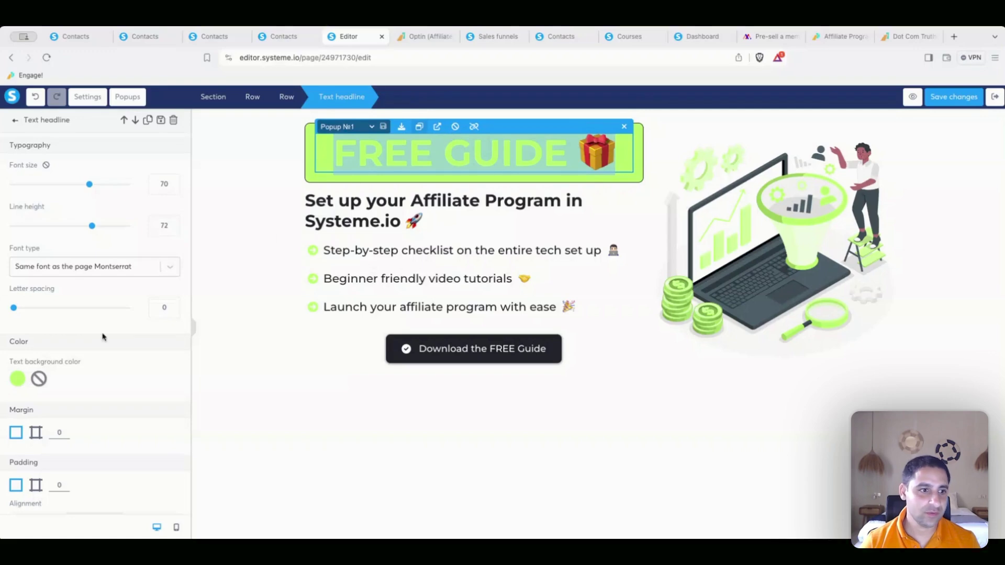
Step: Set the text colour of the linked FREE GUIDE headline to black and save the page
scroll(107, 341, "down", 4)
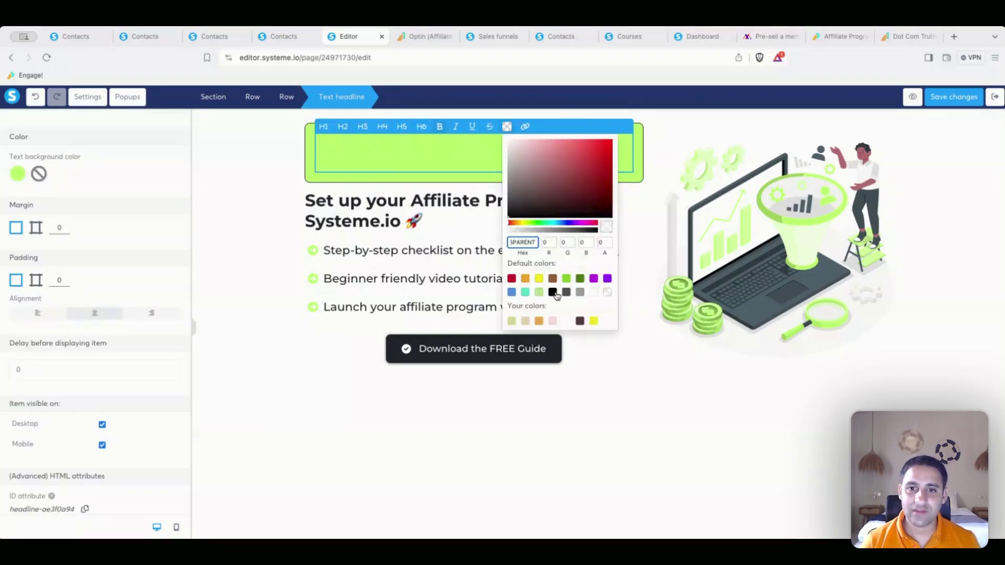
left_click(554, 293)
left_click(595, 294)
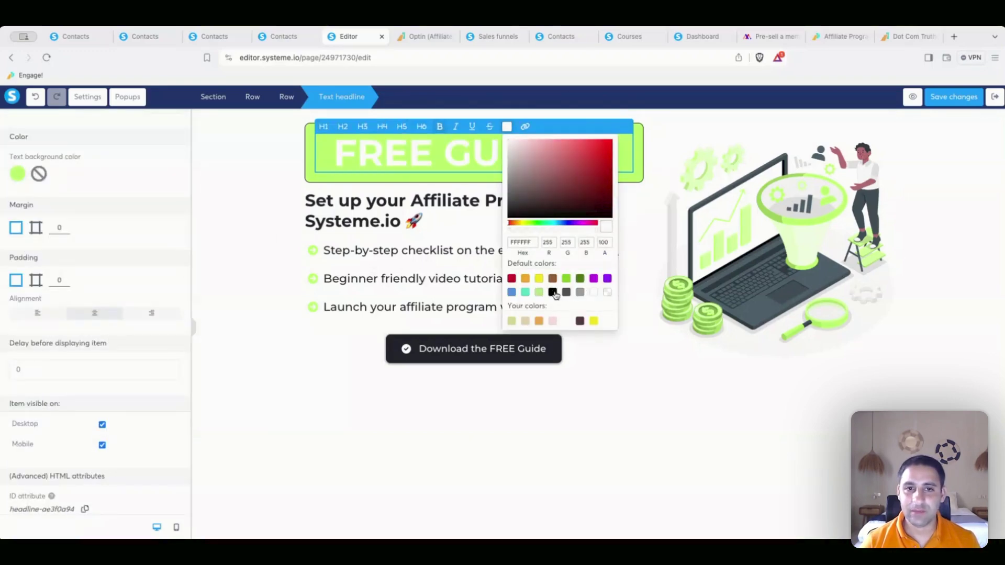
left_click(553, 293)
key("Escape")
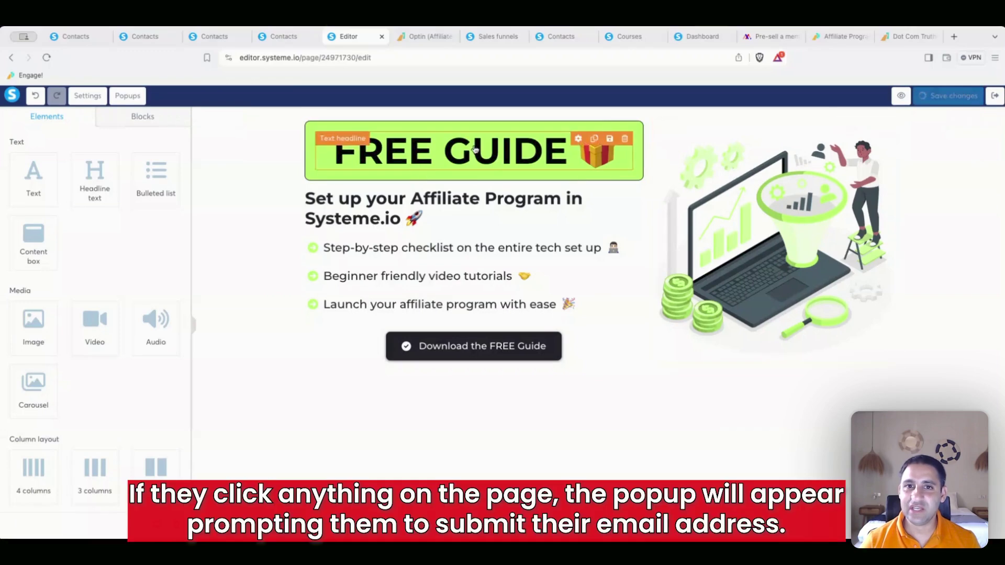
Step: Make the laptop funnel image show Popup Nº1 as its click action
left_click(777, 215)
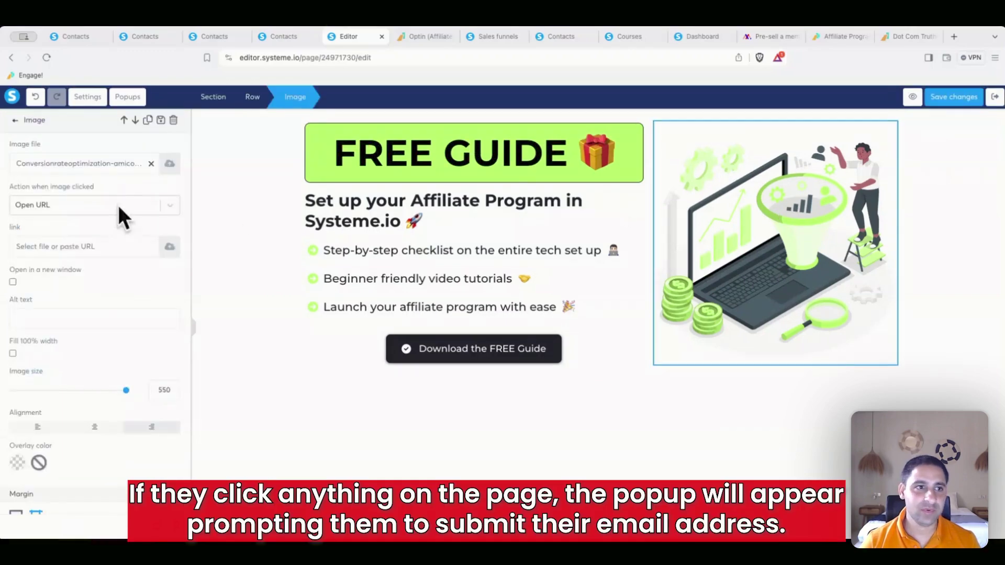
left_click(167, 210)
left_click(128, 246)
left_click(128, 244)
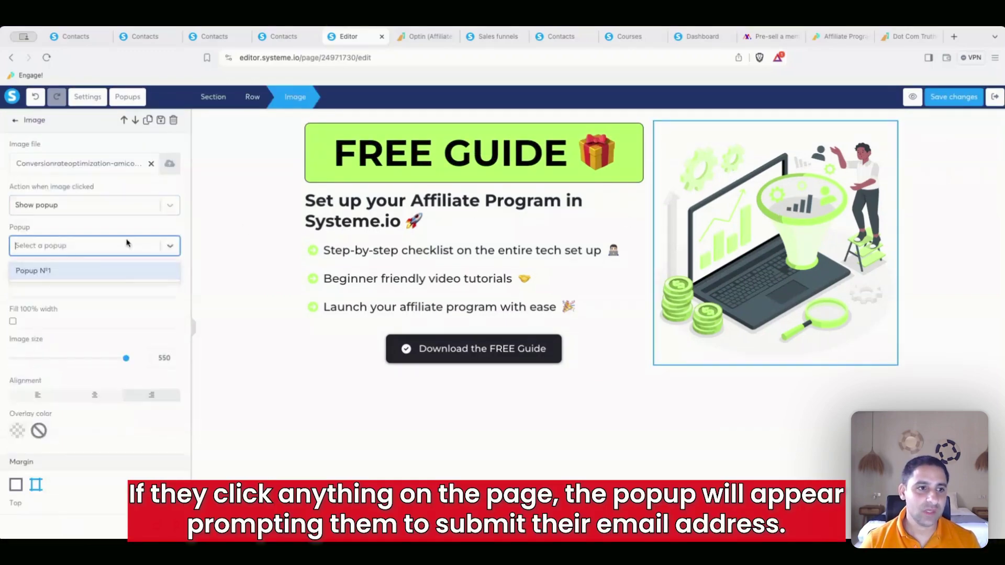
left_click(111, 271)
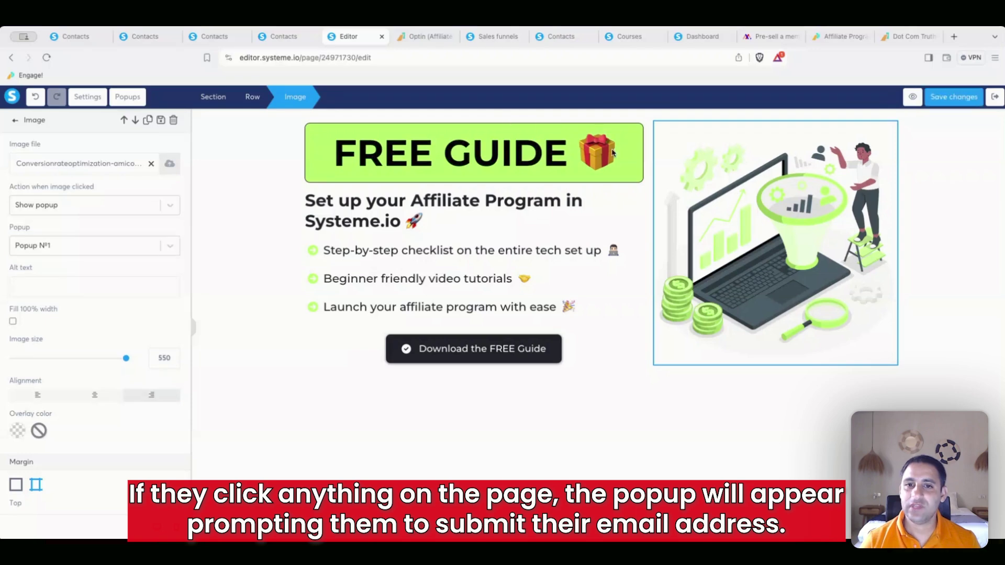
key("Escape")
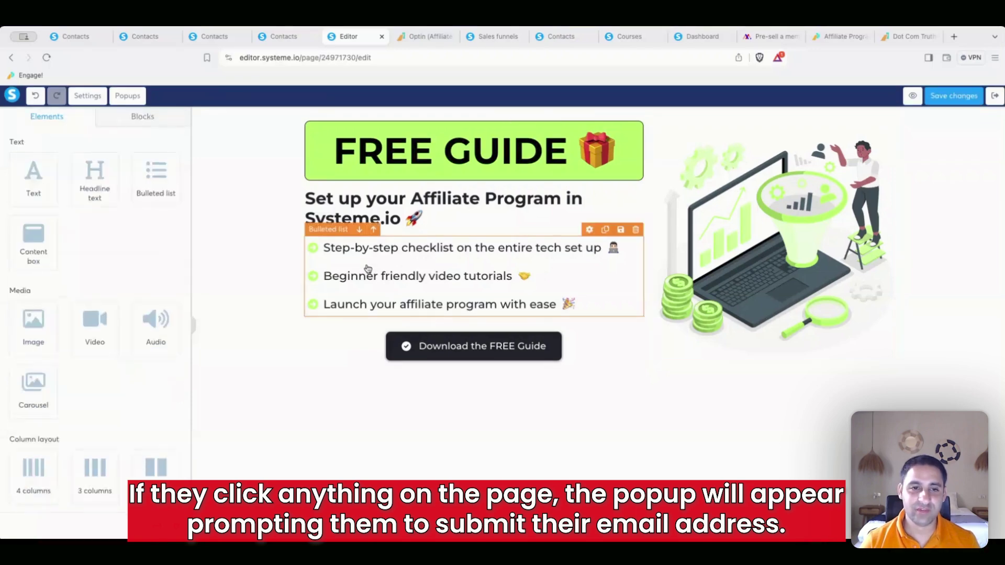
Step: Link all the text of the bulleted list to Popup Nº1 and colour it black
left_click(367, 269)
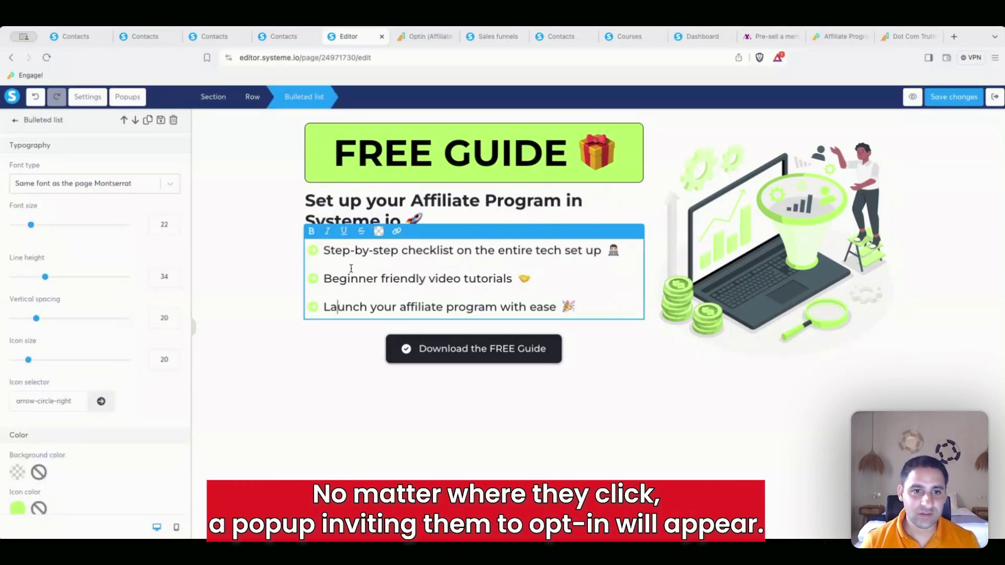
key("ctrl+a")
left_click(396, 231)
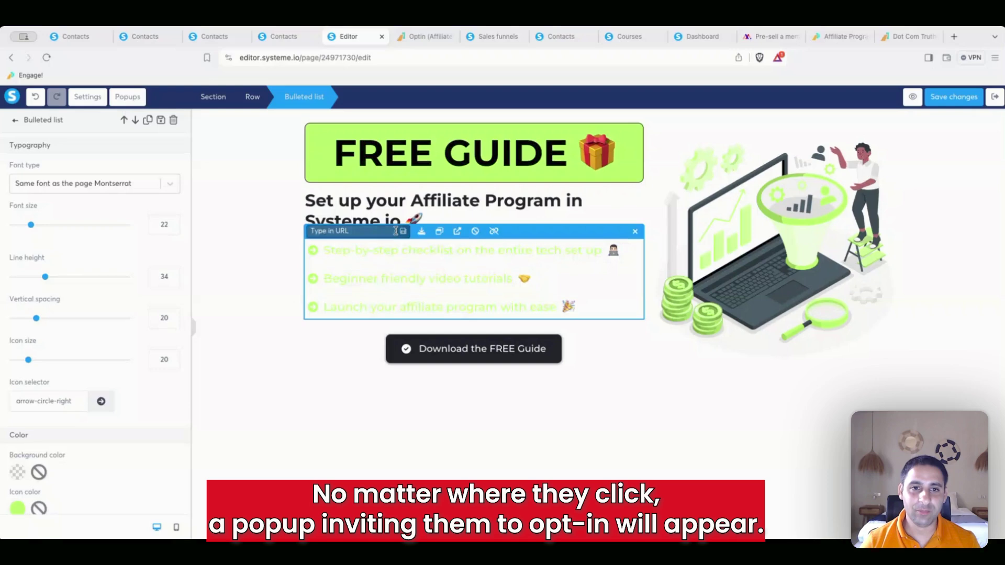
left_click(422, 233)
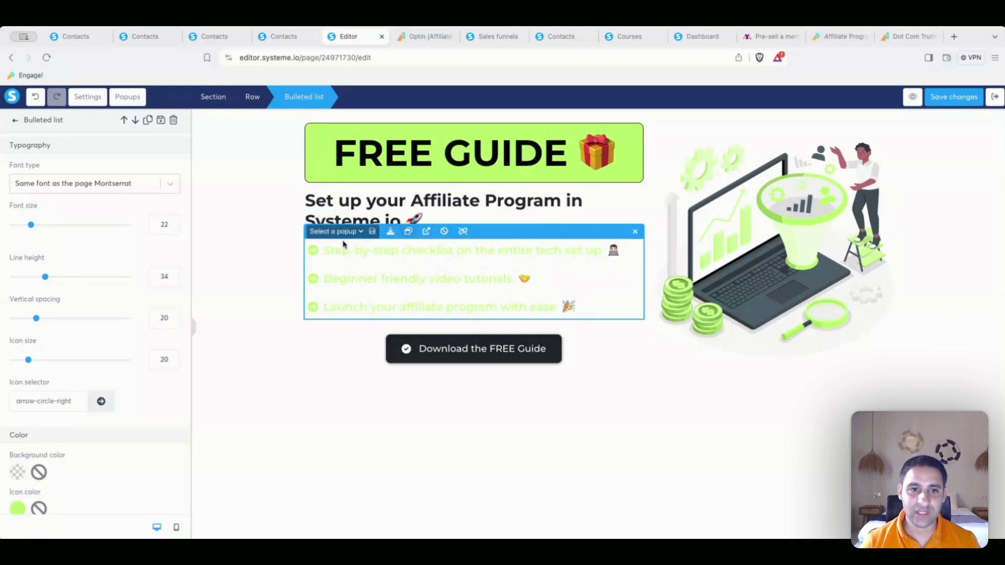
left_click(326, 252)
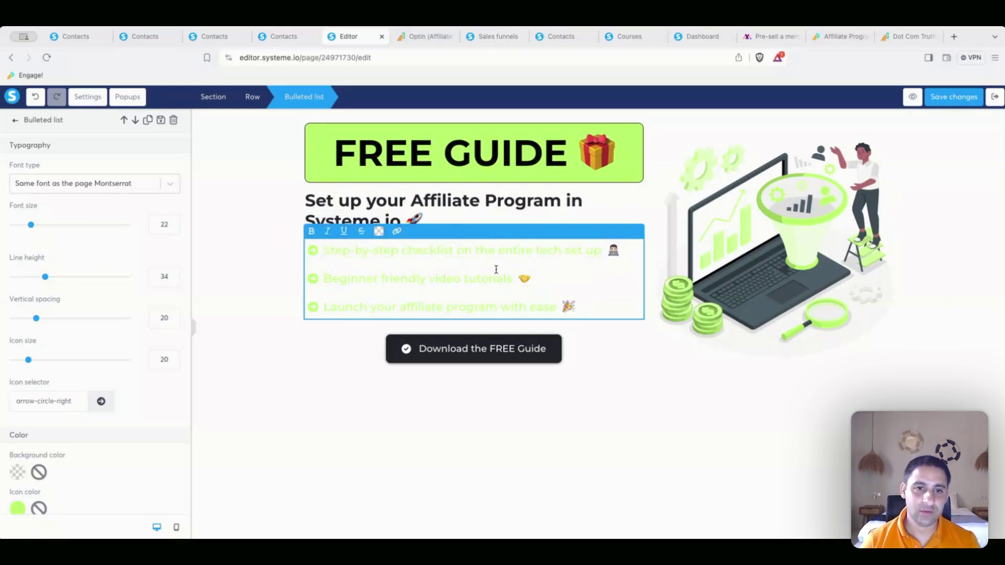
left_click(378, 231)
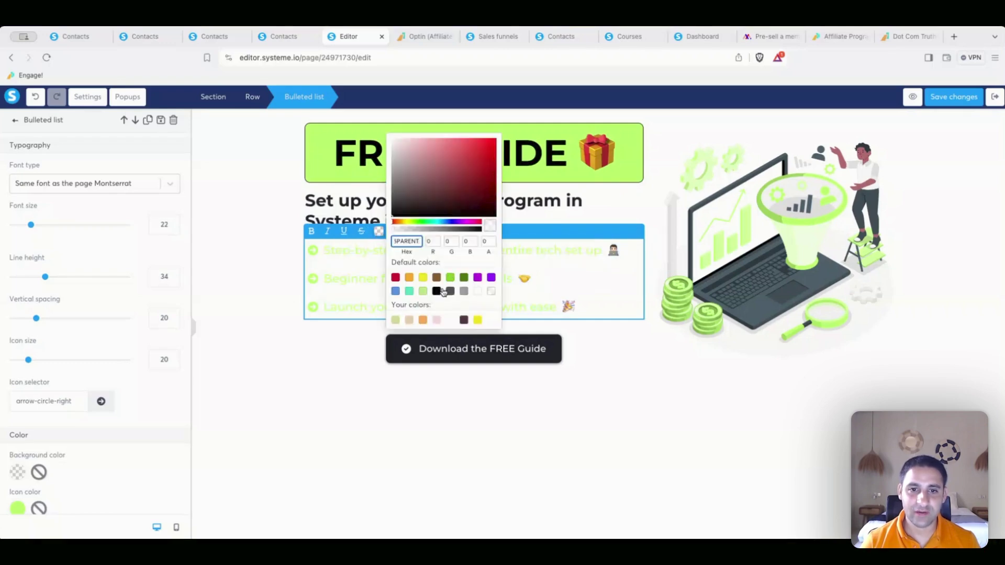
key("Escape")
Step: Preview the page and load its live version by removing the preview parameter from the URL
left_click(911, 96)
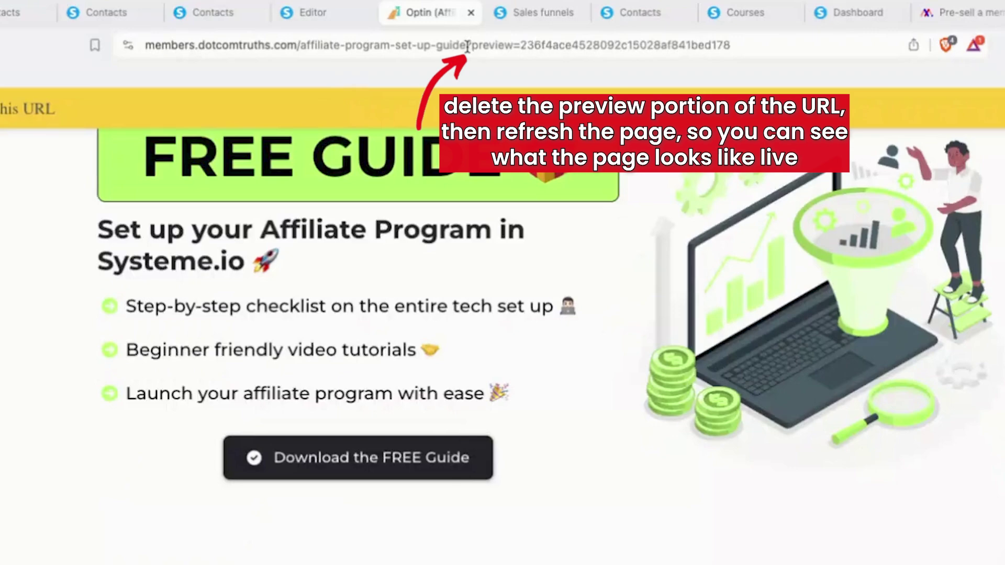
left_click_drag(473, 57, 773, 71)
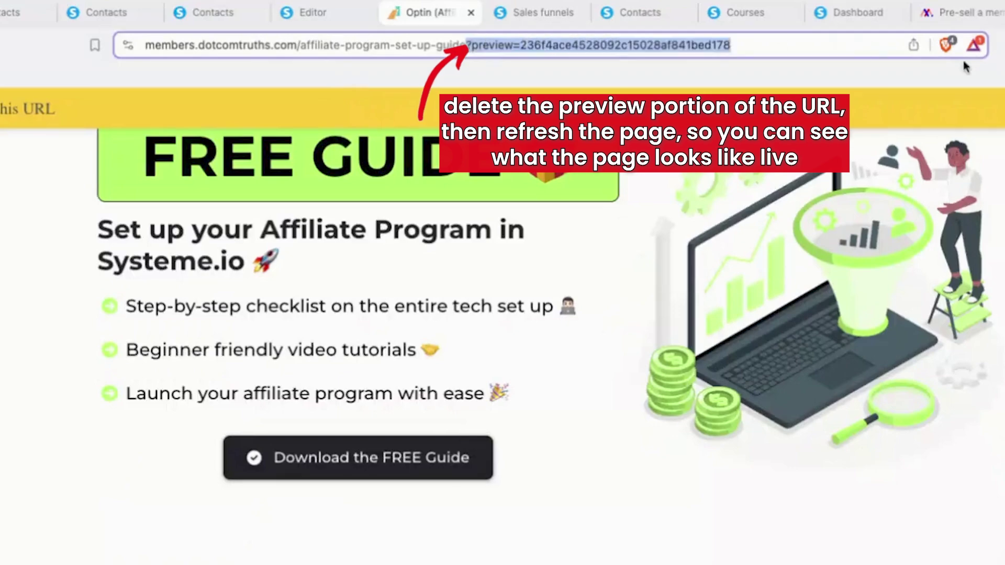
key("BackSpace")
key("Return")
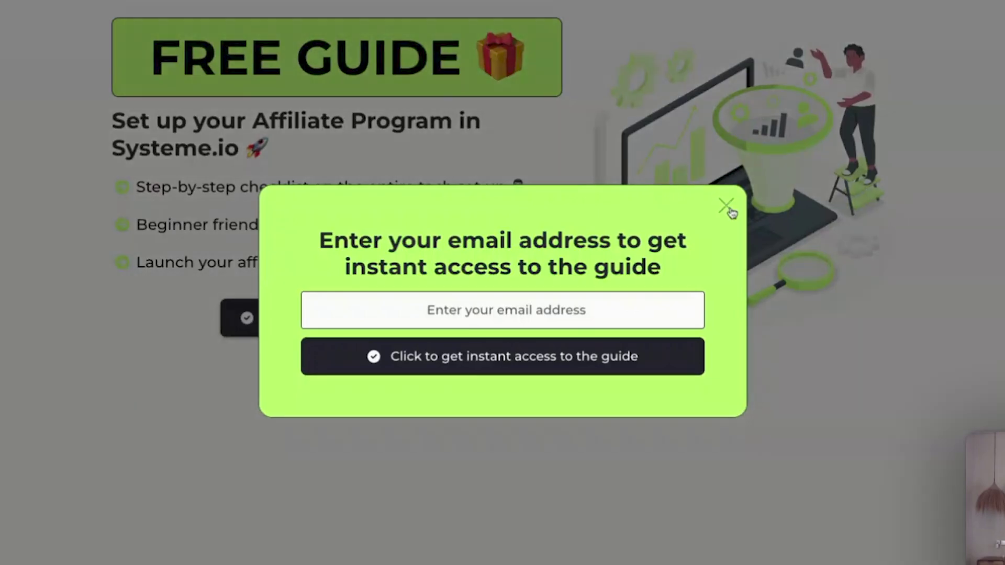
Step: Test the opt-in popup on the live page by opening it from the linked elements and closing it each time
left_click(726, 207)
left_click(725, 206)
left_click(726, 207)
left_click(725, 205)
left_click(727, 205)
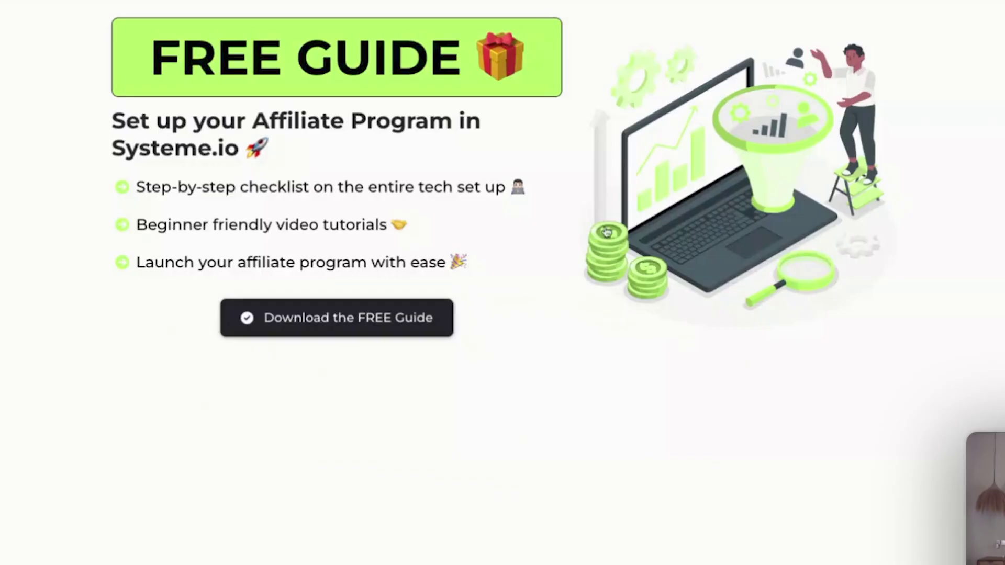
left_click(337, 316)
left_click(717, 209)
double_click(223, 128)
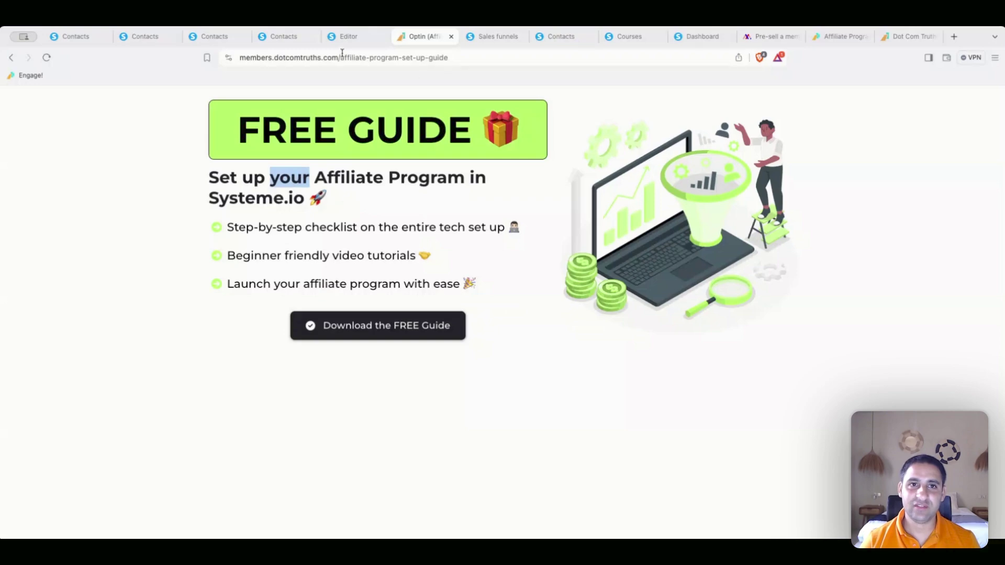
Step: Colour the linked "Set up your Affiliate Program in Systeme.io" headline black in the editor and save the page
left_click(347, 37)
left_click(456, 215)
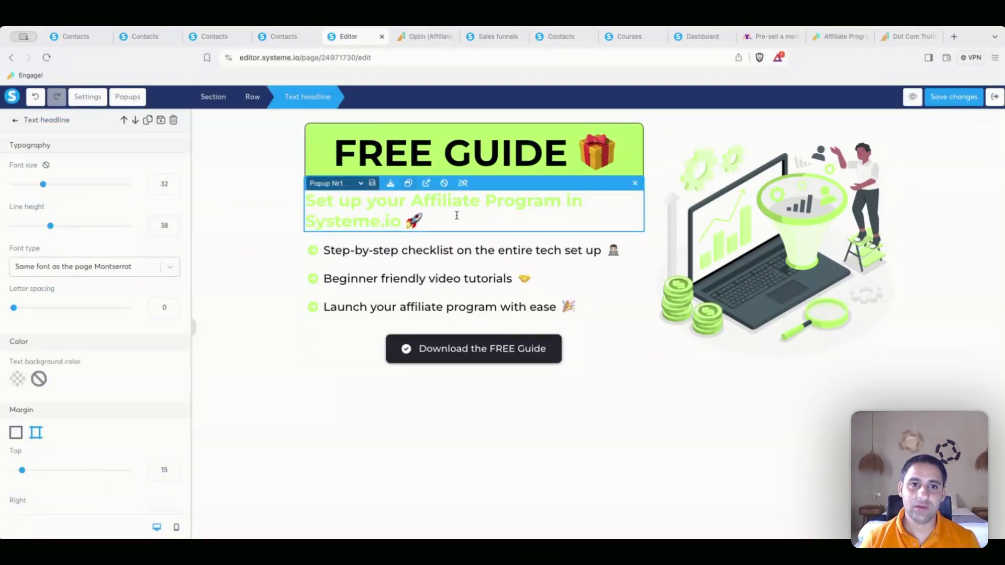
left_click(456, 215)
triple_click(456, 215)
left_click(495, 183)
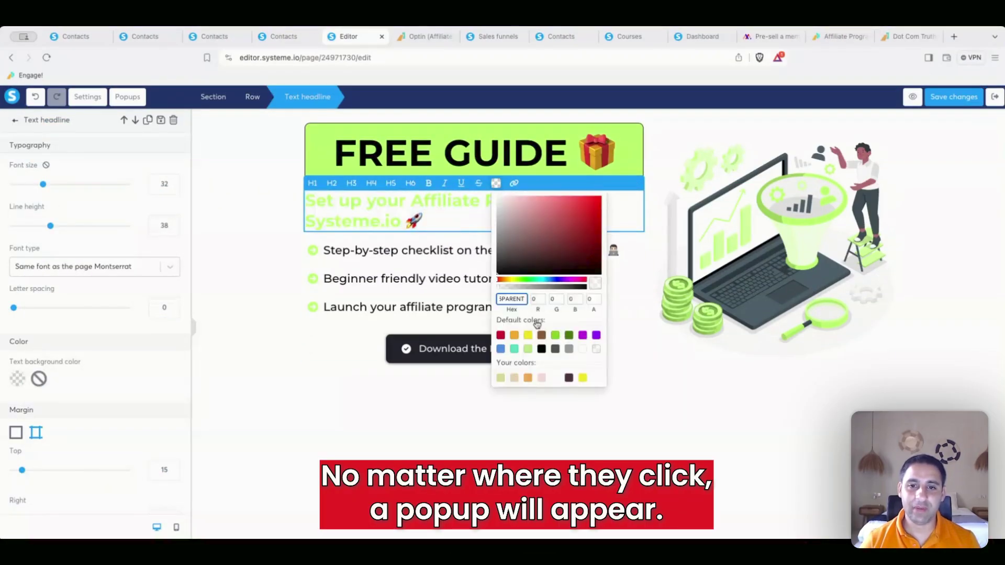
left_click(541, 349)
left_click(273, 314)
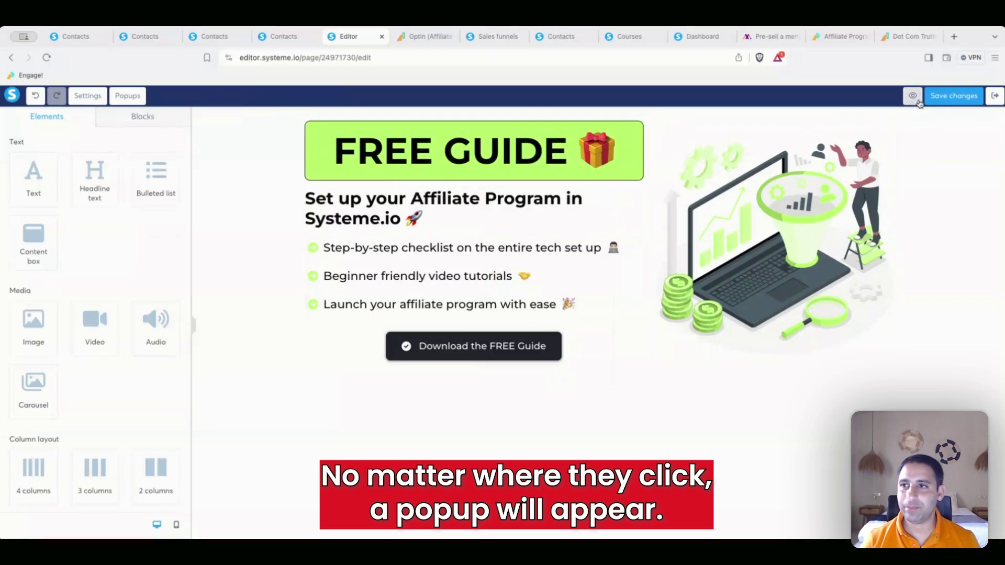
left_click(940, 99)
Step: Centre the headline below the FREE GUIDE box, reload the live page to check it, and return to the editor
triple_click(457, 212)
scroll(97, 340, "down", 10)
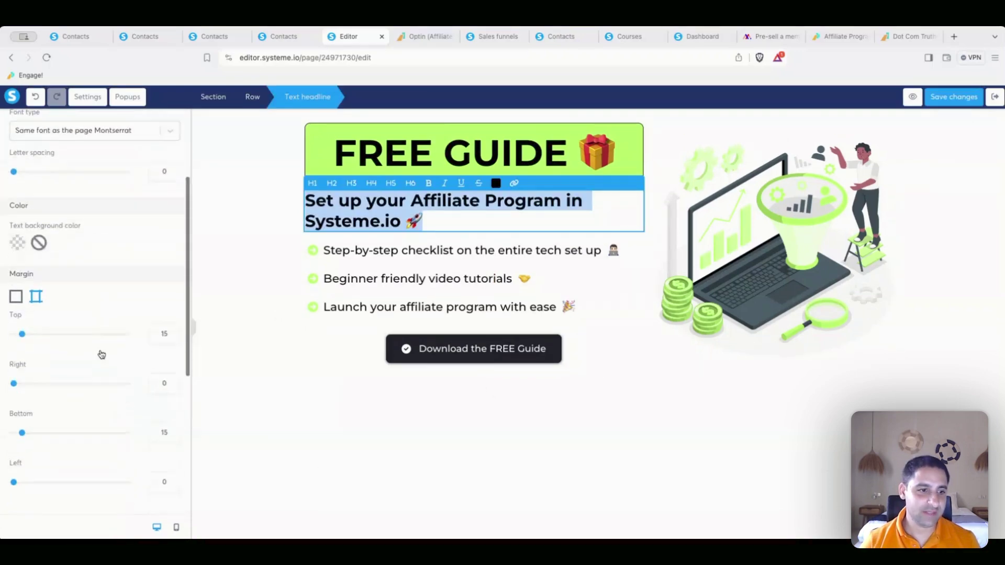
key("ctrl+Tab")
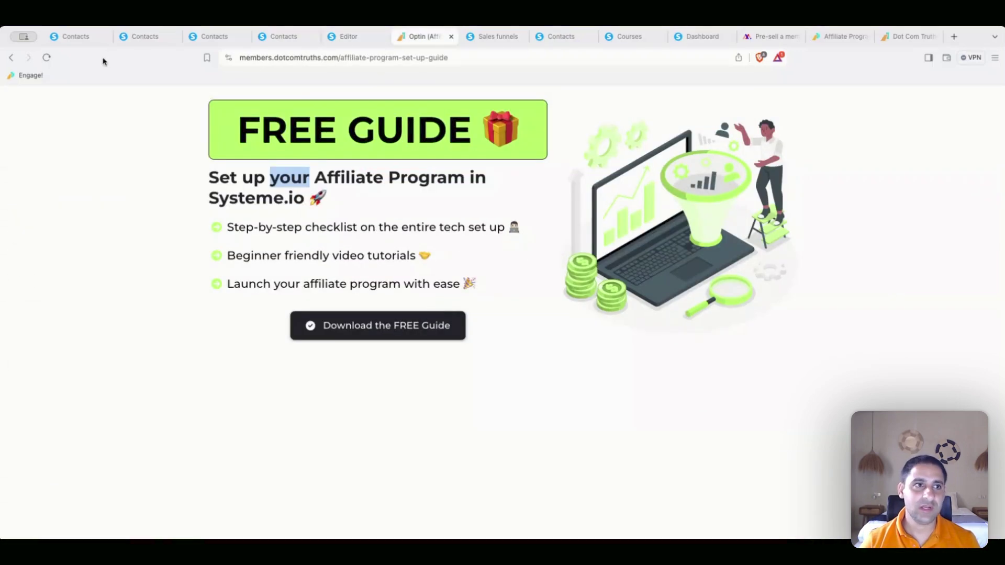
left_click(47, 57)
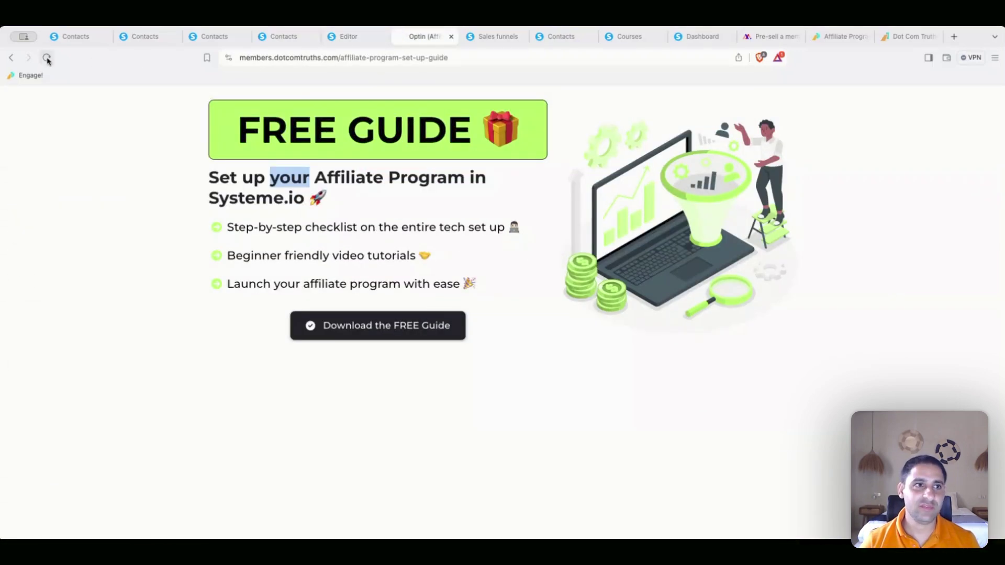
left_click(392, 145)
left_click(602, 220)
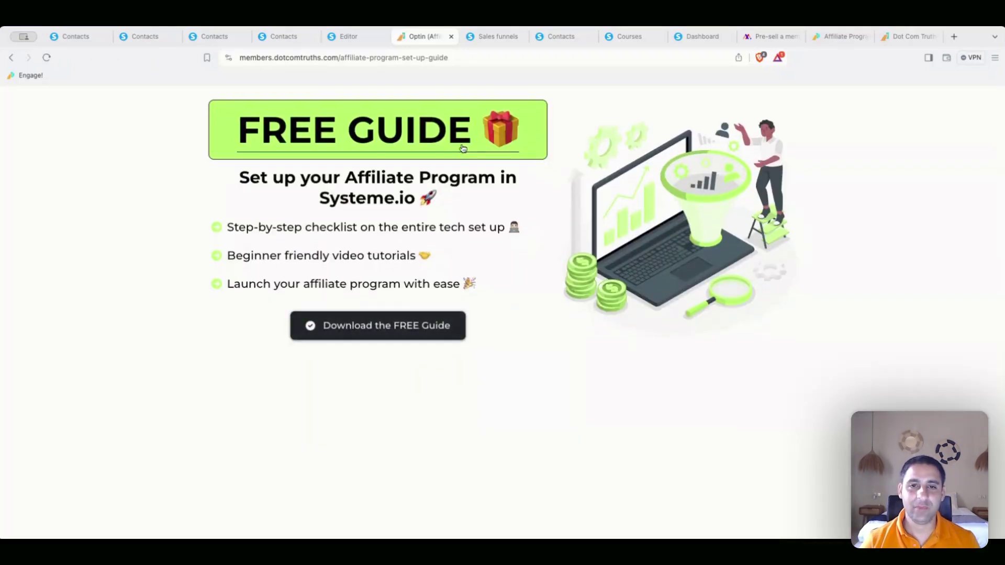
key("ctrl+shift+Tab")
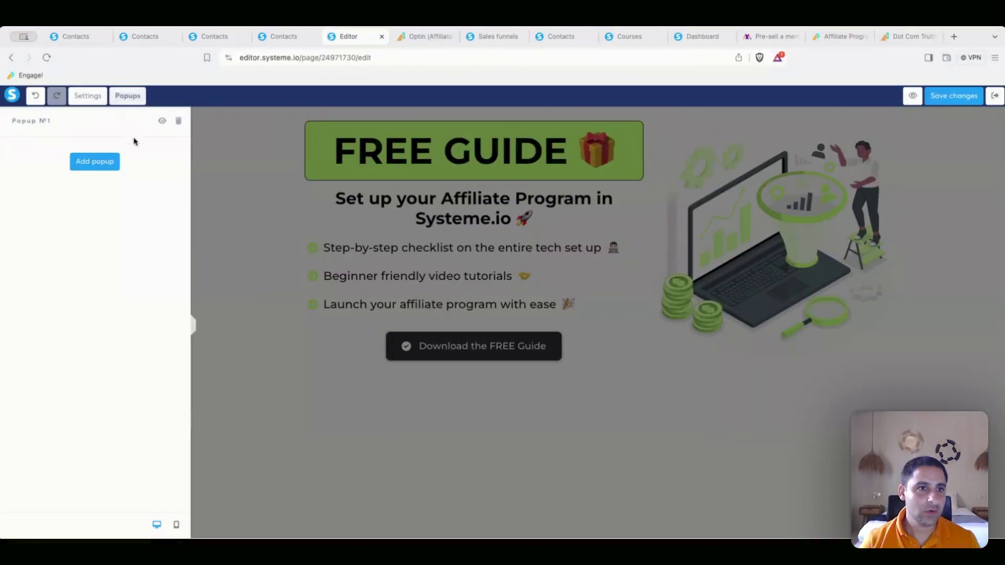
Step: Display Popup Nº1 in the editor, add a content box, and place its headline, email field and button inside
left_click(162, 124)
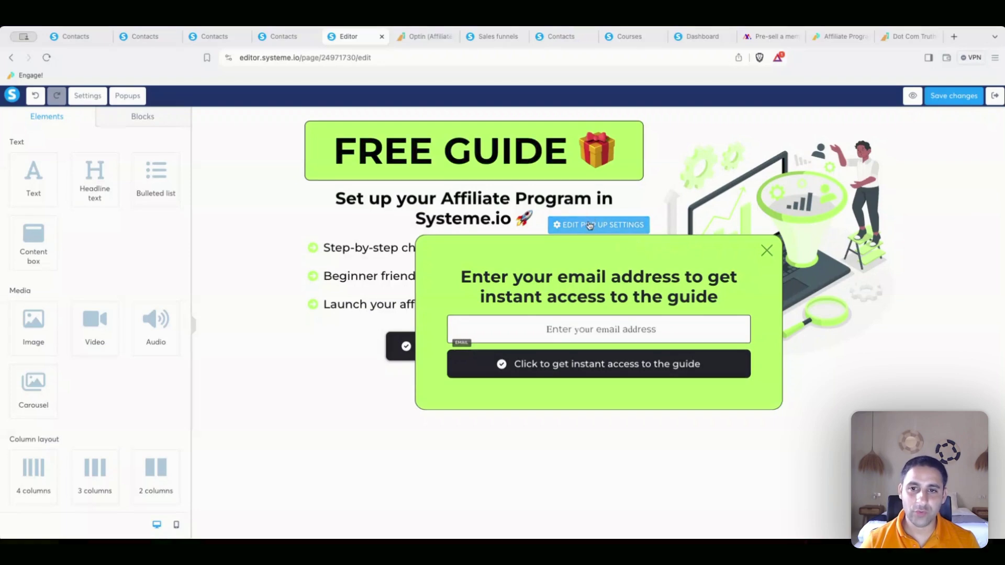
left_click(442, 261)
left_click(448, 284)
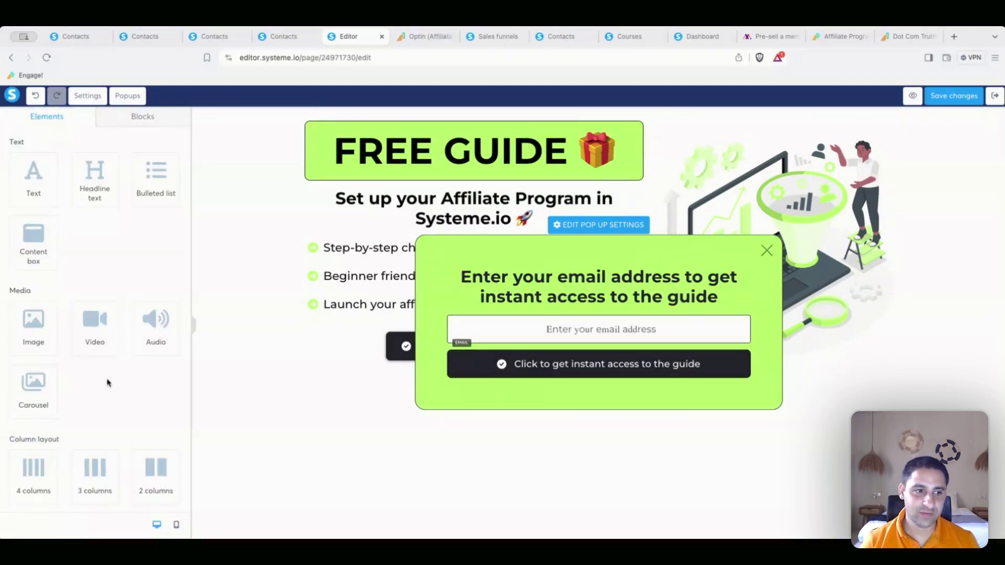
scroll(105, 382, "down", 5)
scroll(54, 347, "up", 5)
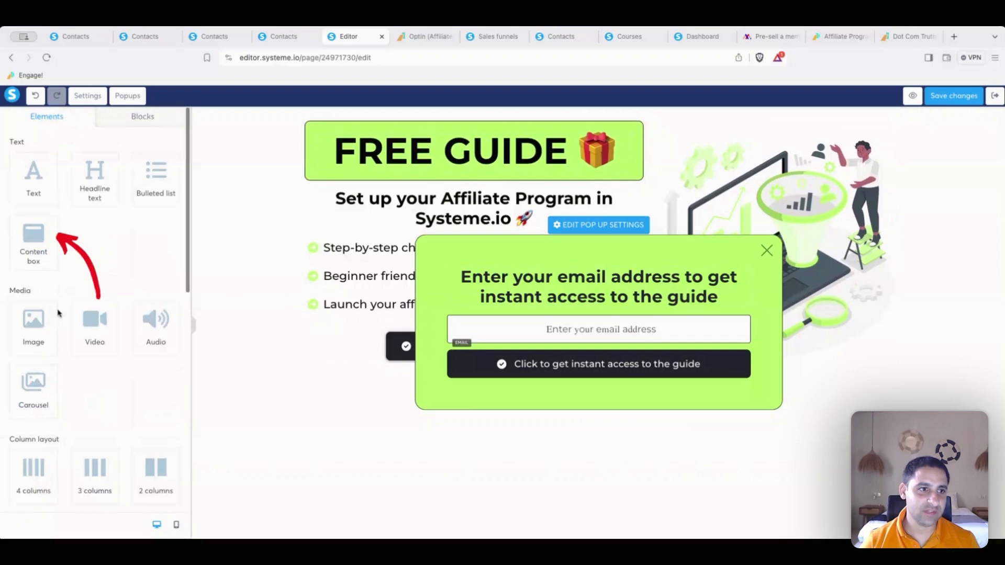
left_click_drag(42, 254, 497, 282)
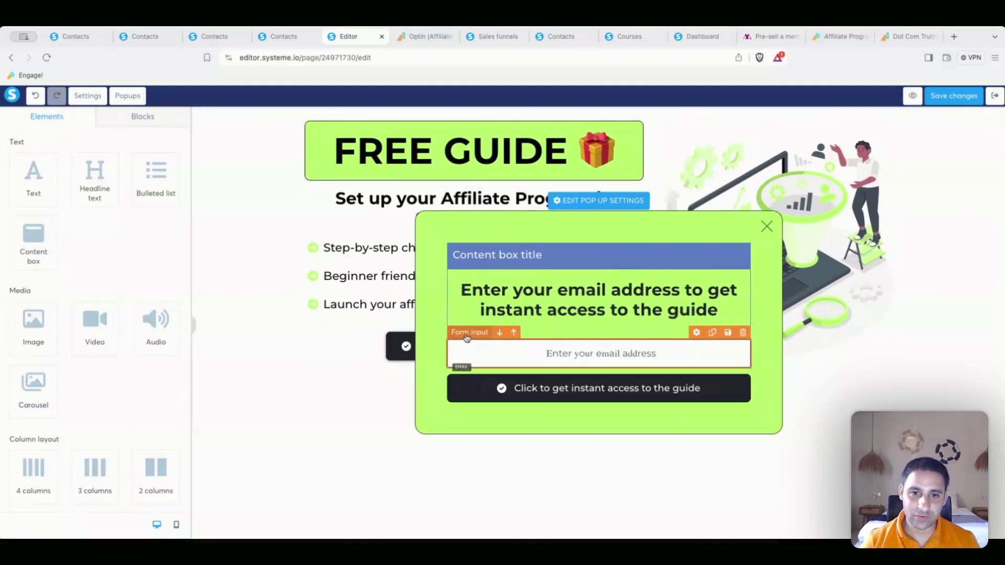
left_click(456, 254)
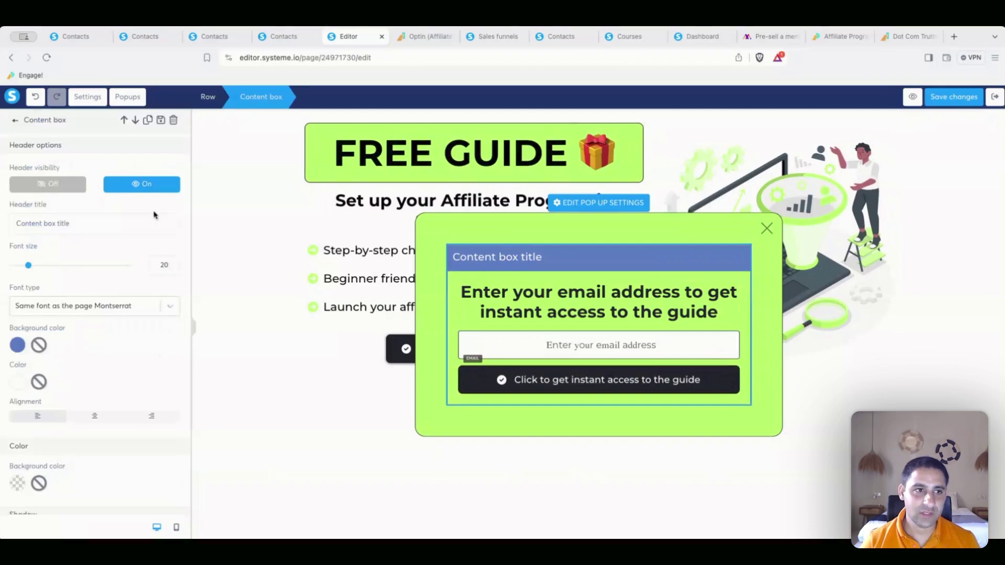
Step: Turn off the content box's header, set its border style to None, and save the changes
left_click(50, 190)
scroll(86, 298, "down", 10)
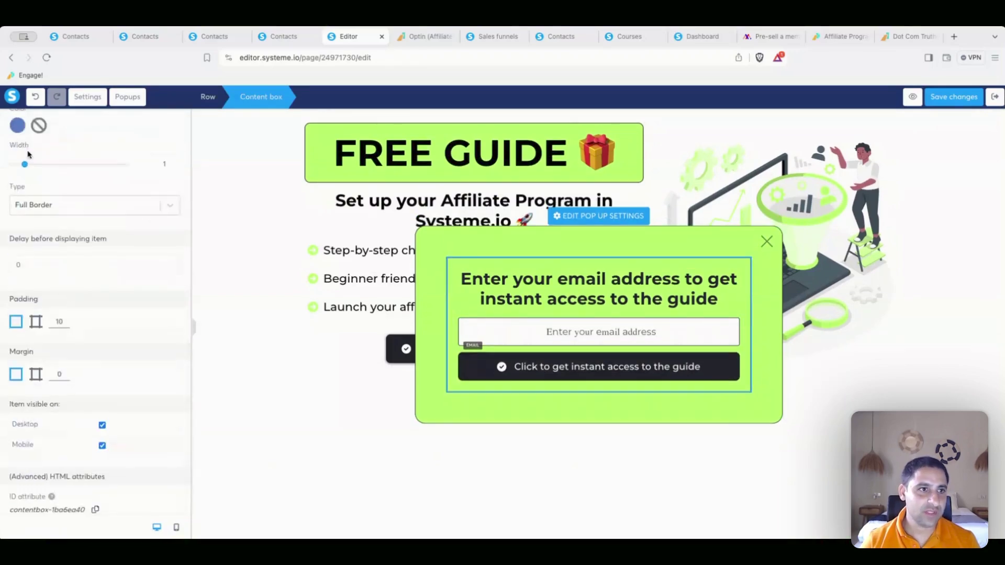
scroll(47, 177, "up", 2)
left_click(52, 212)
left_click(47, 233)
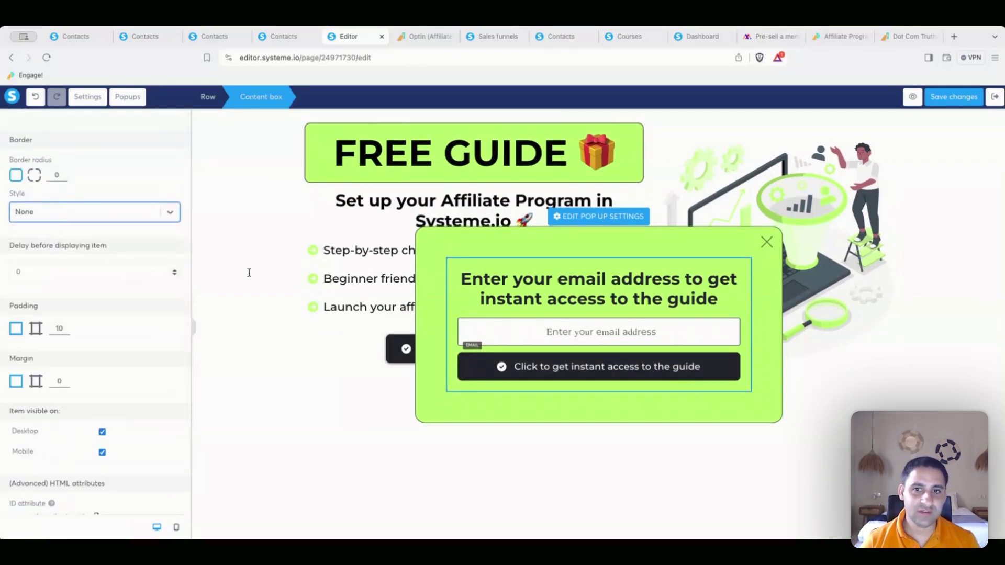
scroll(71, 203, "up", 1)
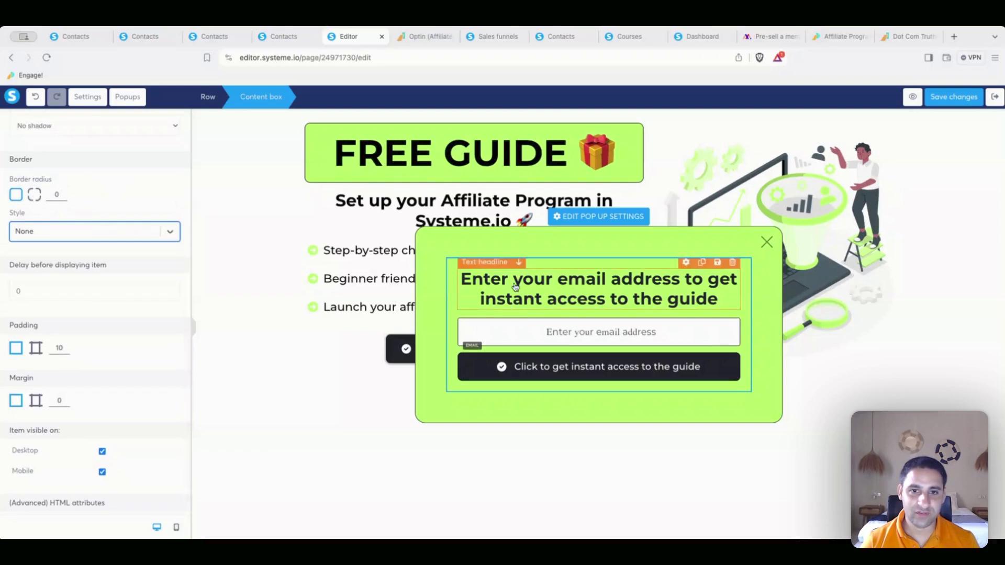
left_click(424, 267)
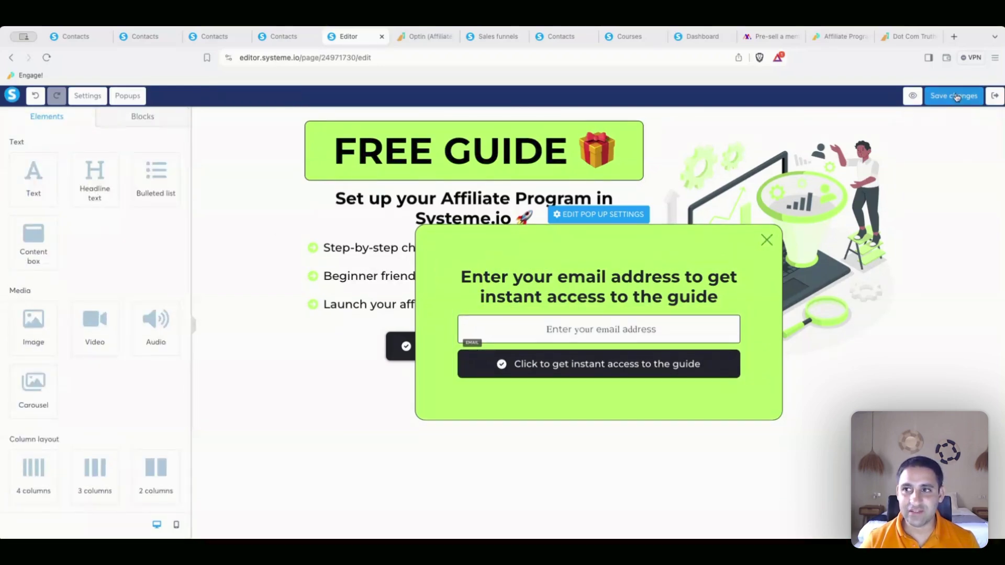
left_click(957, 97)
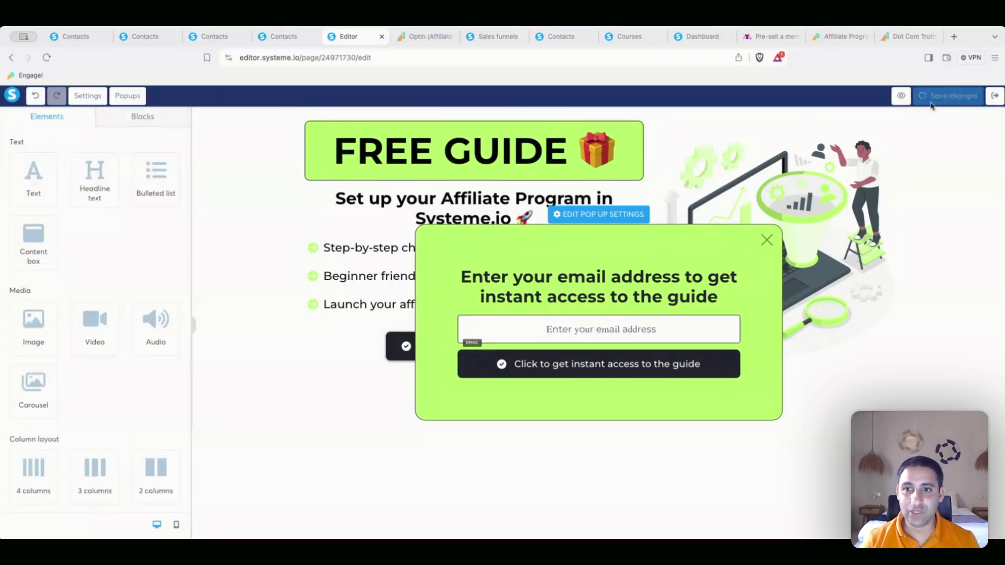
Step: Save the popup's content box as a block titled "green content box for exit pop up affiliate pgm set up" and save the page
left_click(459, 251)
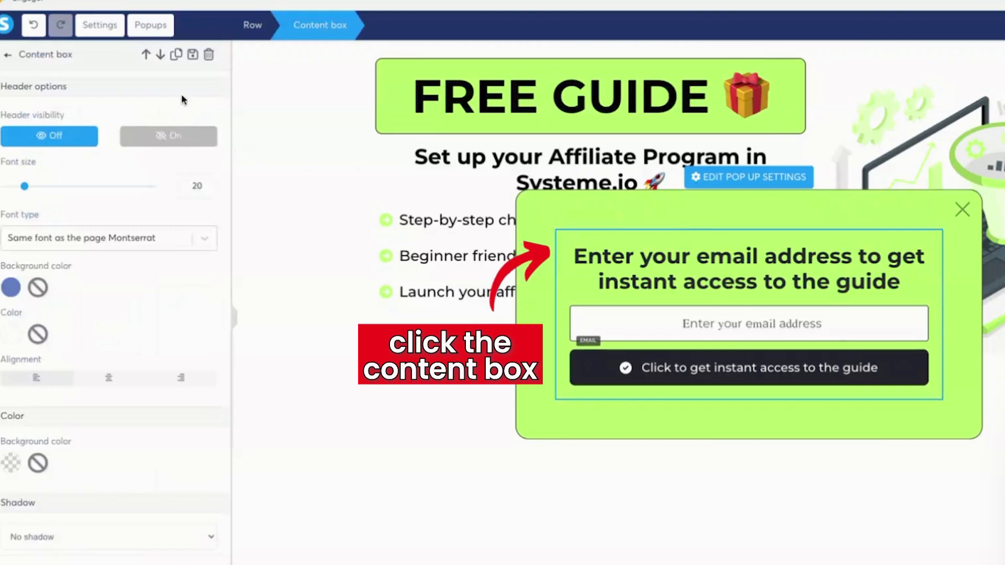
left_click(192, 54)
left_click(586, 183)
type("g")
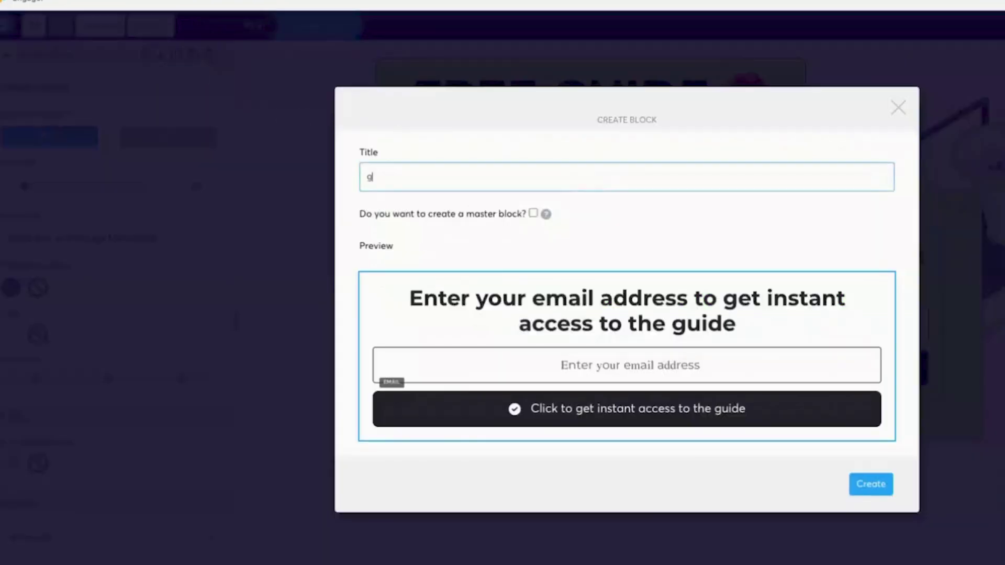
type("reen content box for exit pop")
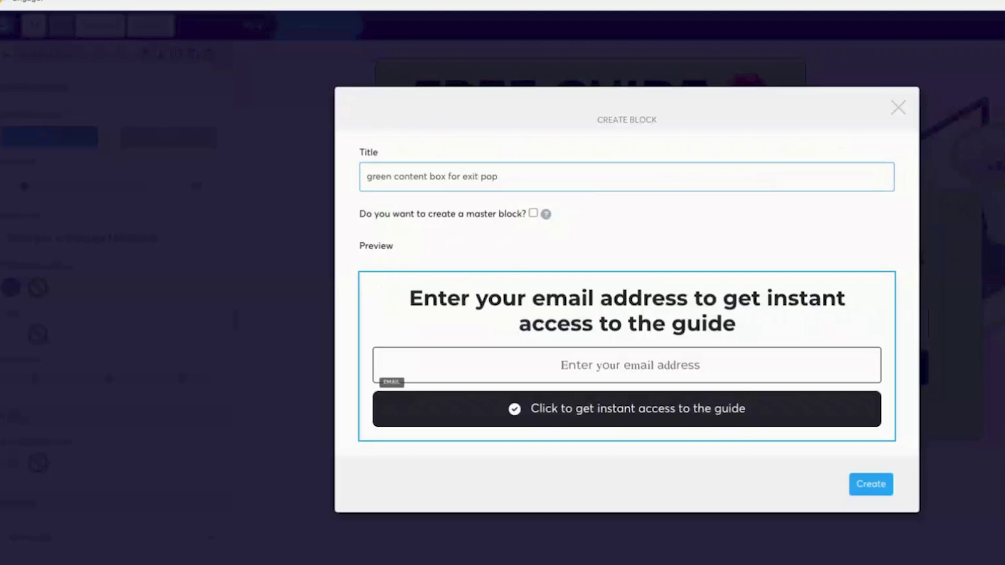
type(" up affiliate pgm set up")
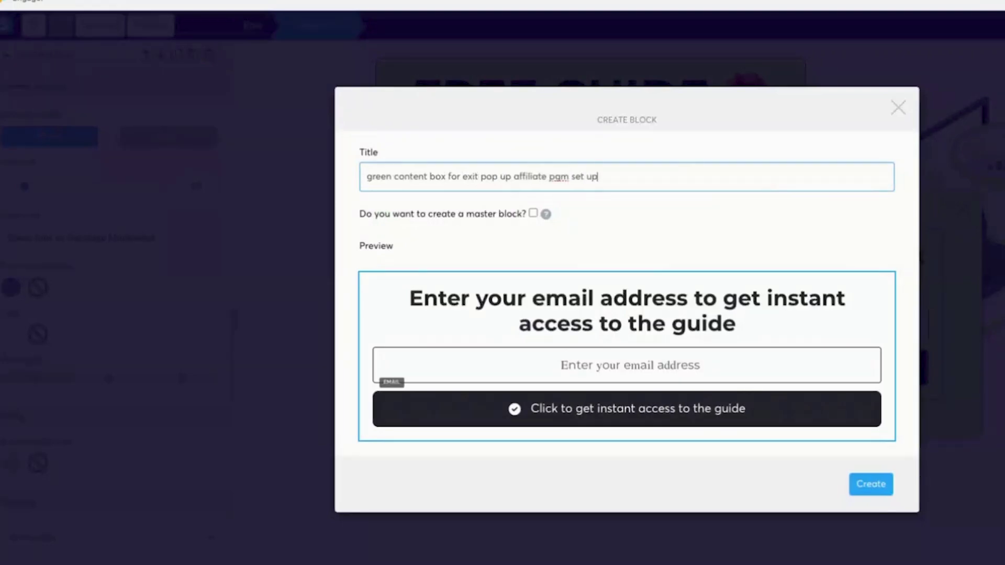
key("Return")
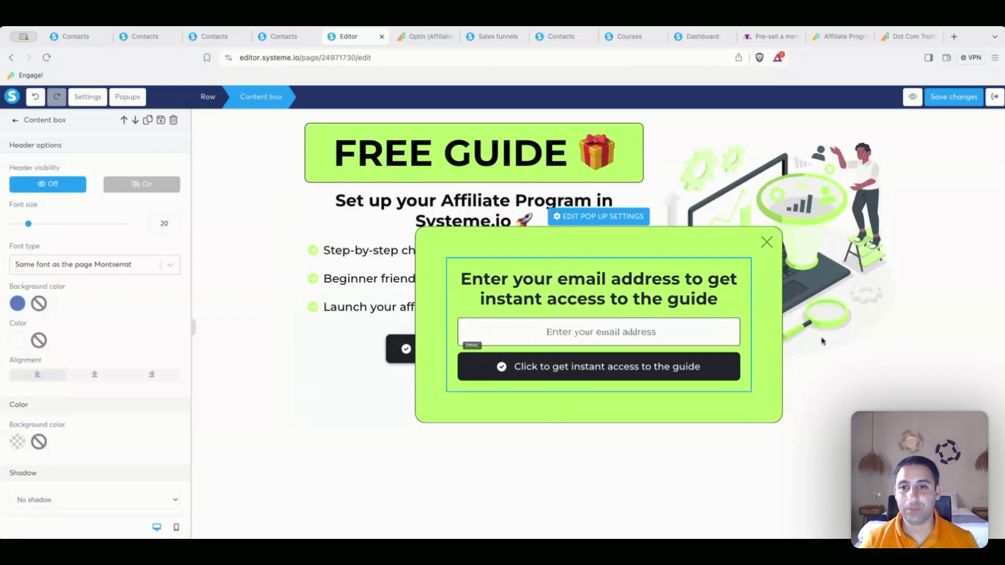
left_click(961, 98)
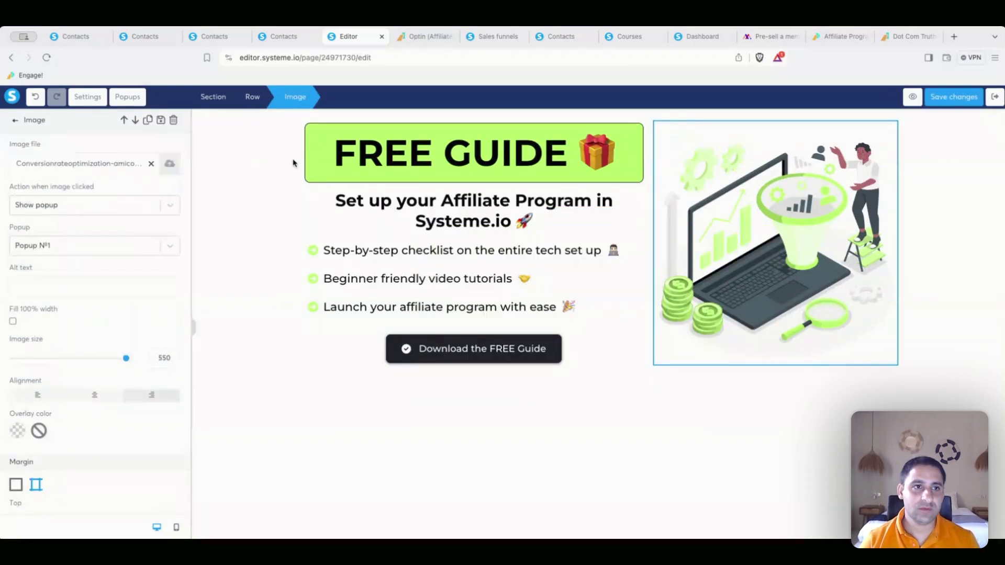
Step: Add a second popup to the page and delete its default subscribe form content
left_click(127, 97)
left_click(108, 162)
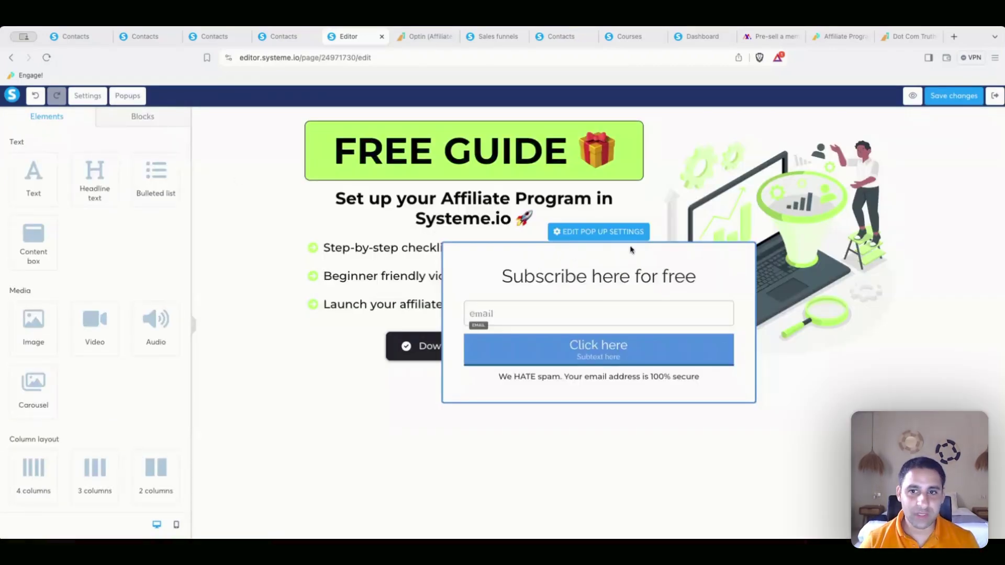
left_click(734, 264)
left_click(733, 265)
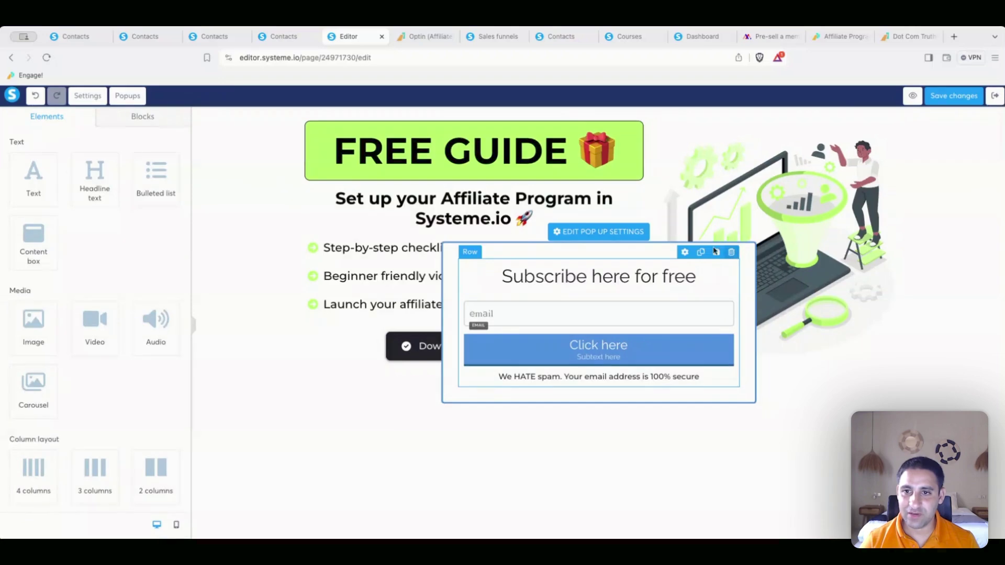
left_click(731, 252)
Step: Insert the saved email opt-in content box from My blocks into the empty new popup
left_click(142, 116)
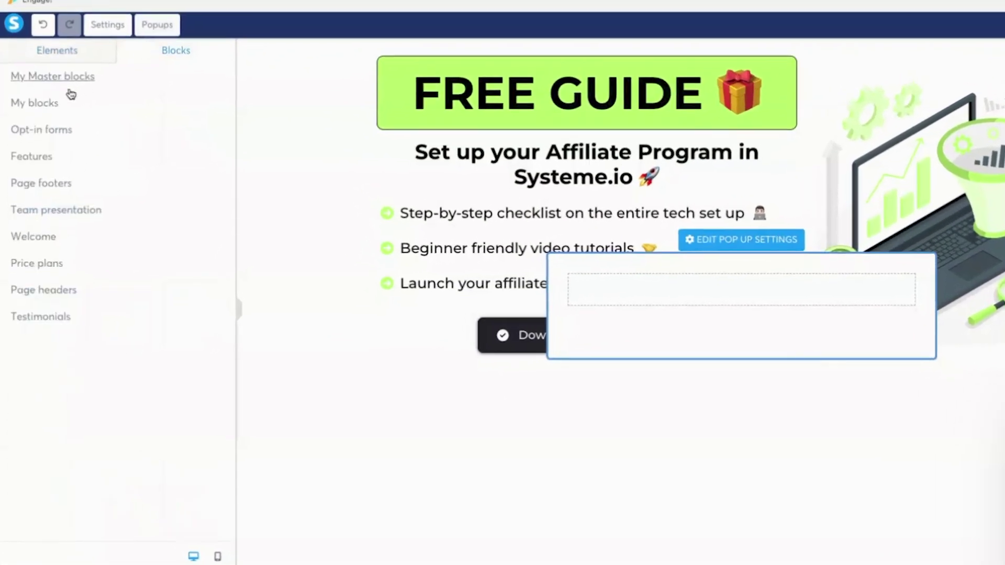
left_click(42, 102)
left_click_drag(116, 152, 699, 285)
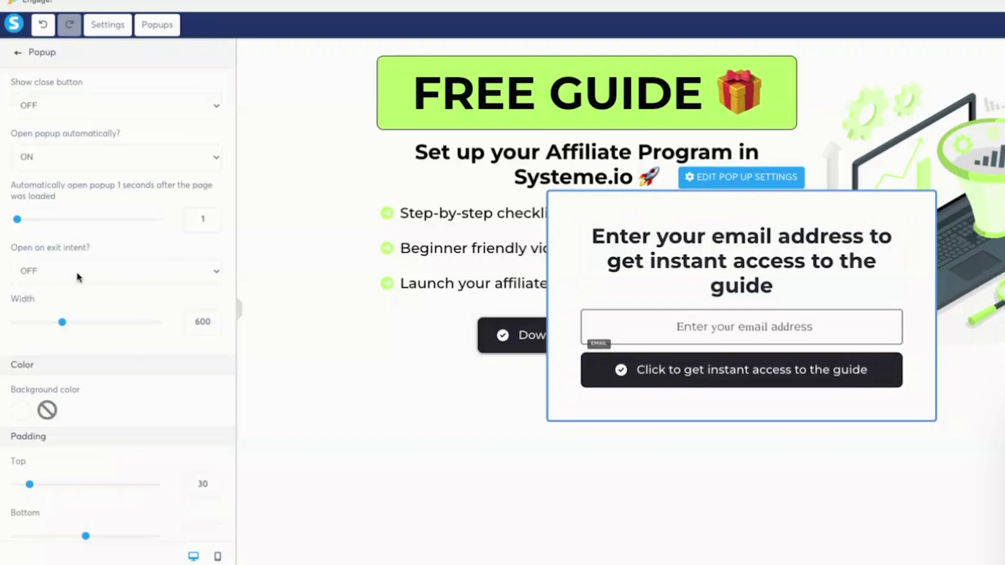
Step: Set the new popup to open on exit intent, disable automatic opening, and show a black close button
left_click(72, 283)
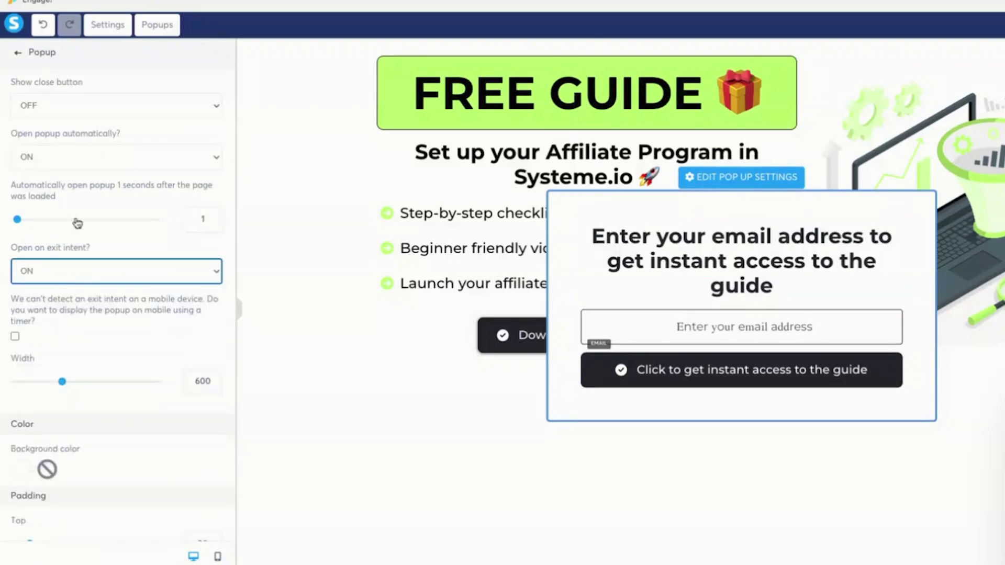
left_click(81, 152)
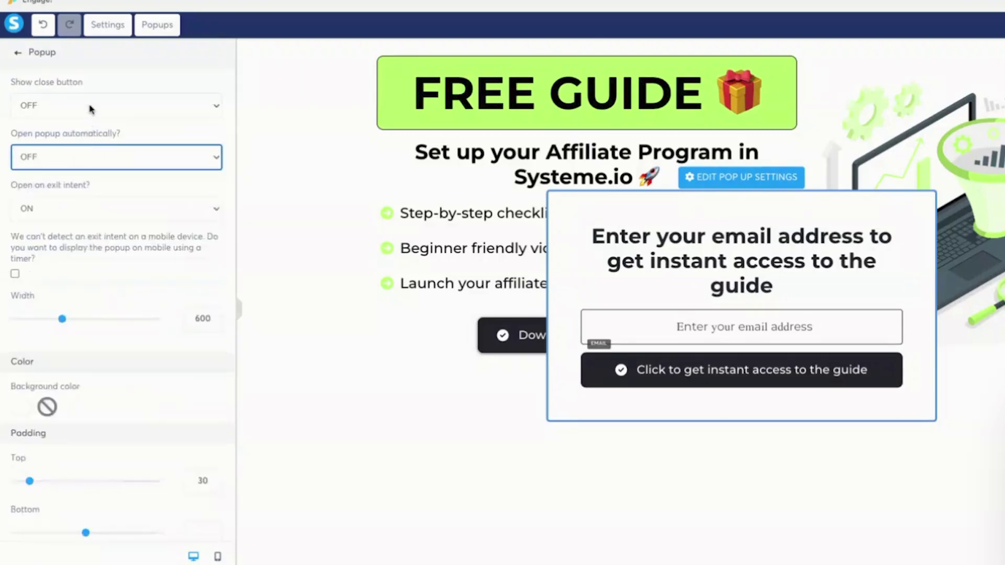
left_click(93, 110)
left_click(88, 123)
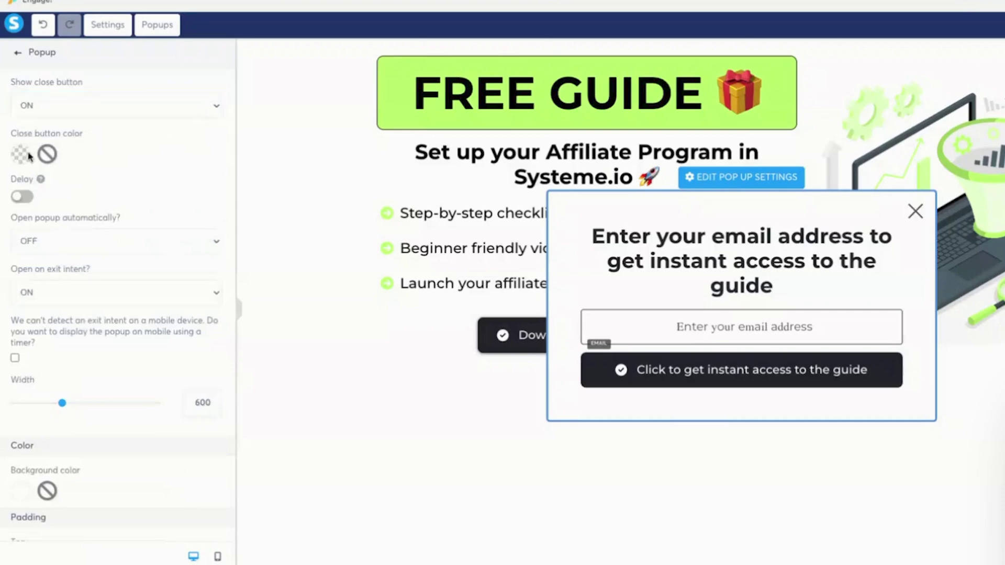
left_click(21, 153)
left_click(122, 235)
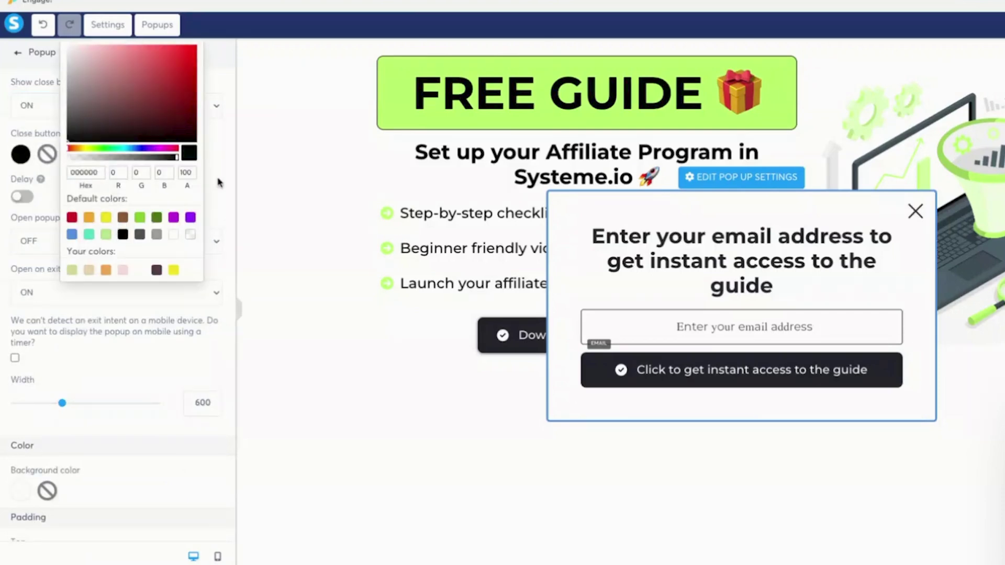
left_click(219, 182)
Step: Try a red background (D0021B) on the new popup and set it back to white
scroll(218, 182, "down", 3)
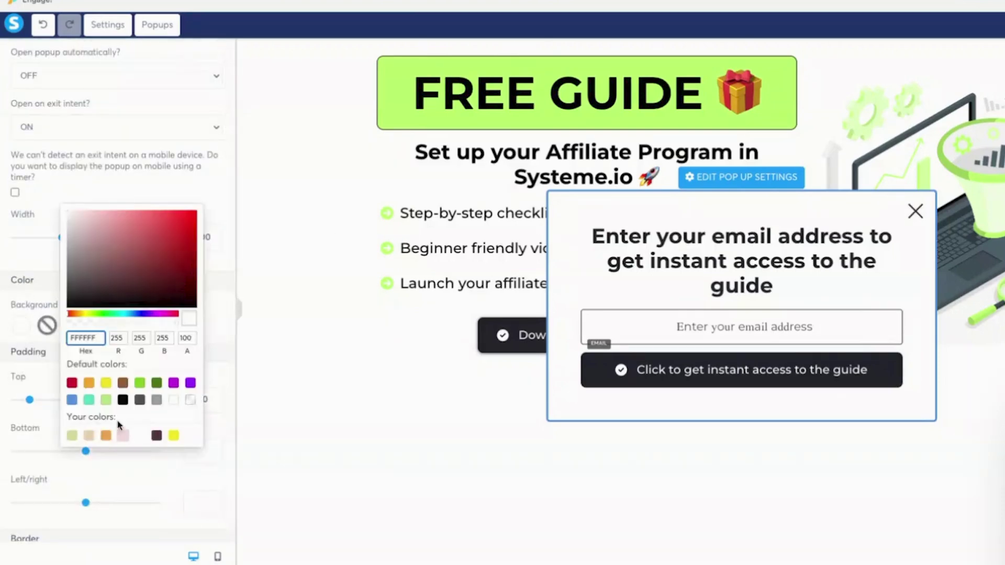
left_click(73, 384)
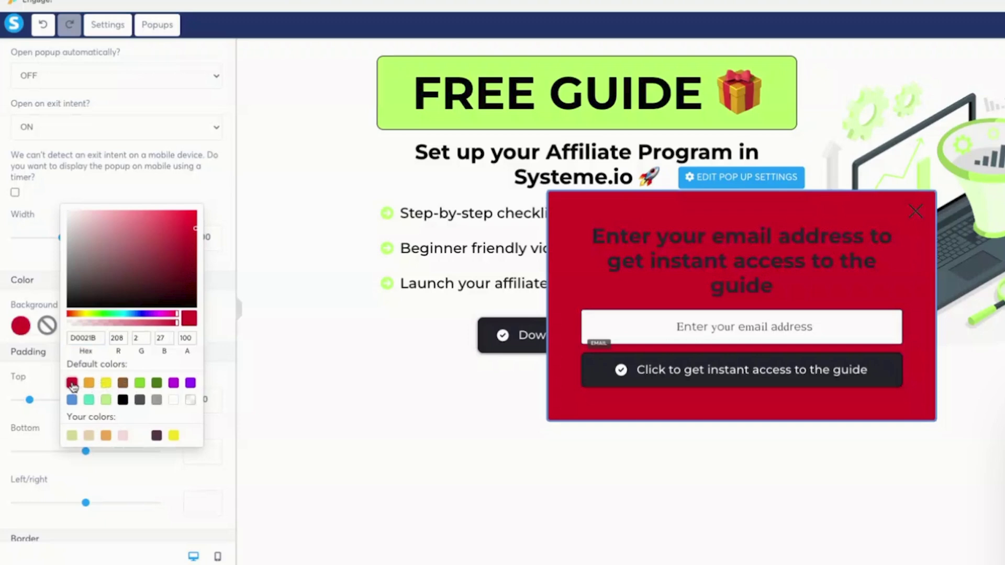
left_click(173, 400)
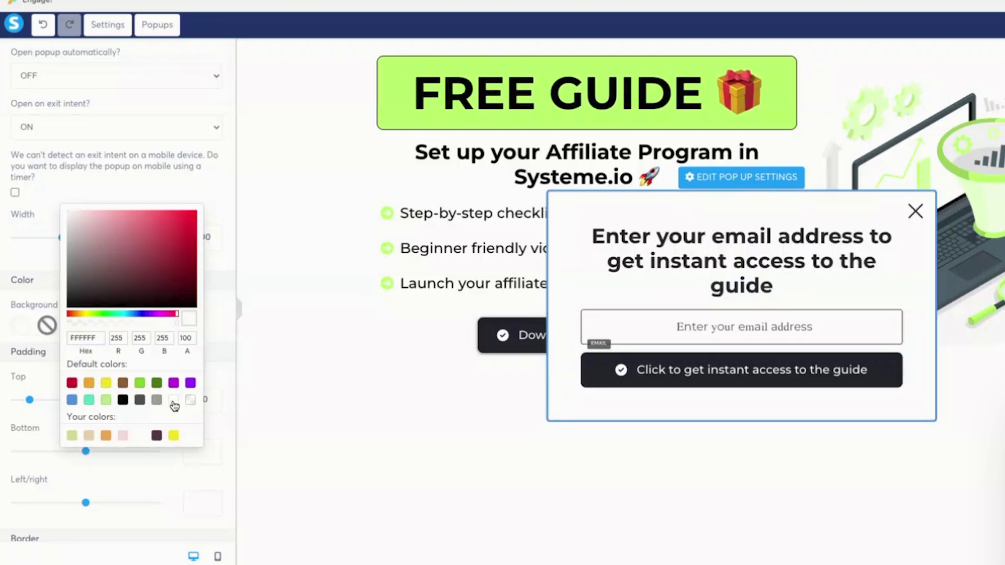
Step: Replace the exit-intent popup's headline with "DON'T LEAVE EMPTY HANDED!"
left_click(645, 285)
key("ctrl+a")
type("DO")
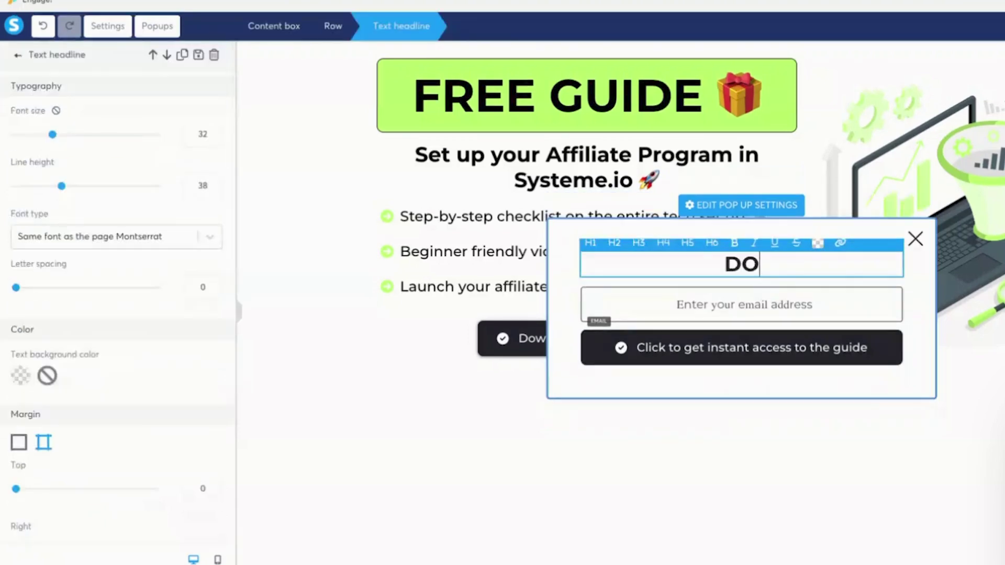
type("N'T LEAVE EMPT")
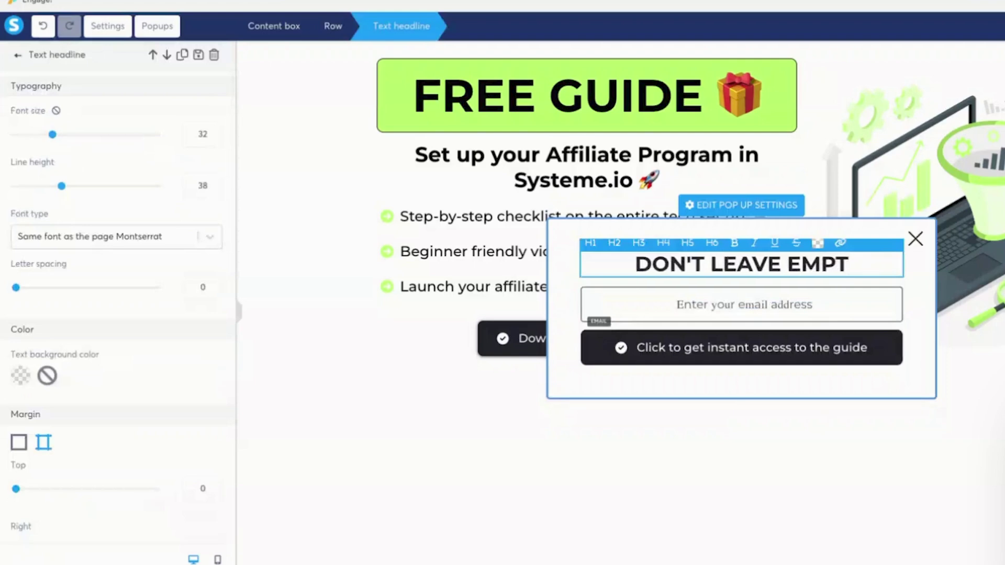
type("Y HANDLE")
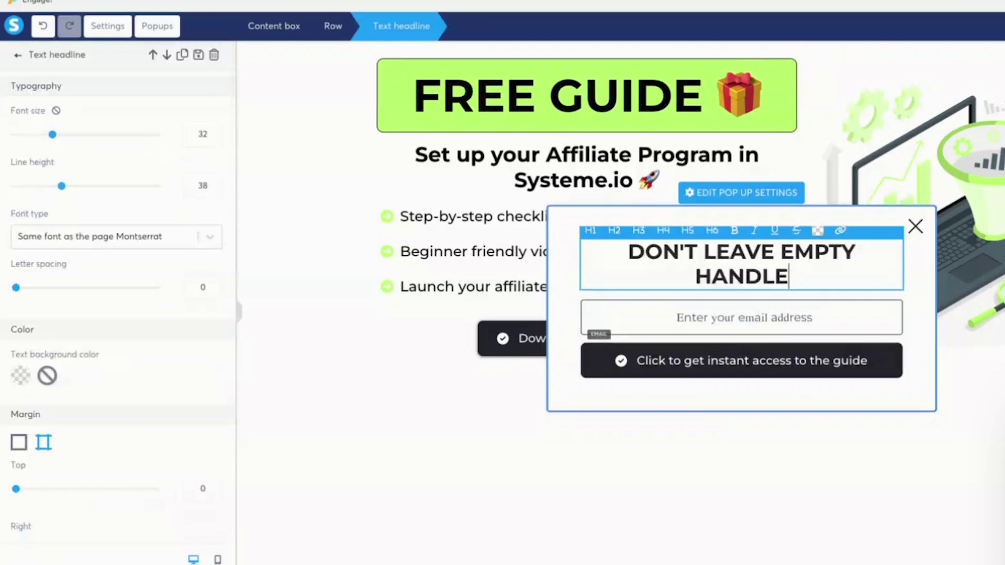
key("BackSpace")
key("BackSpace")
type("ED!")
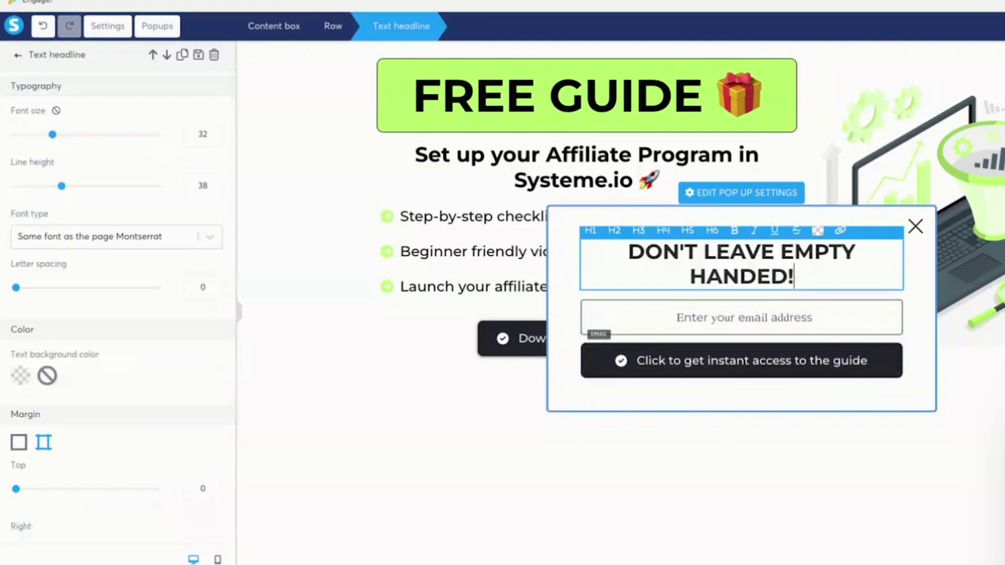
Step: Colour the popup headline red and increase its font size to 38
key("ctrl+a")
left_click(819, 232)
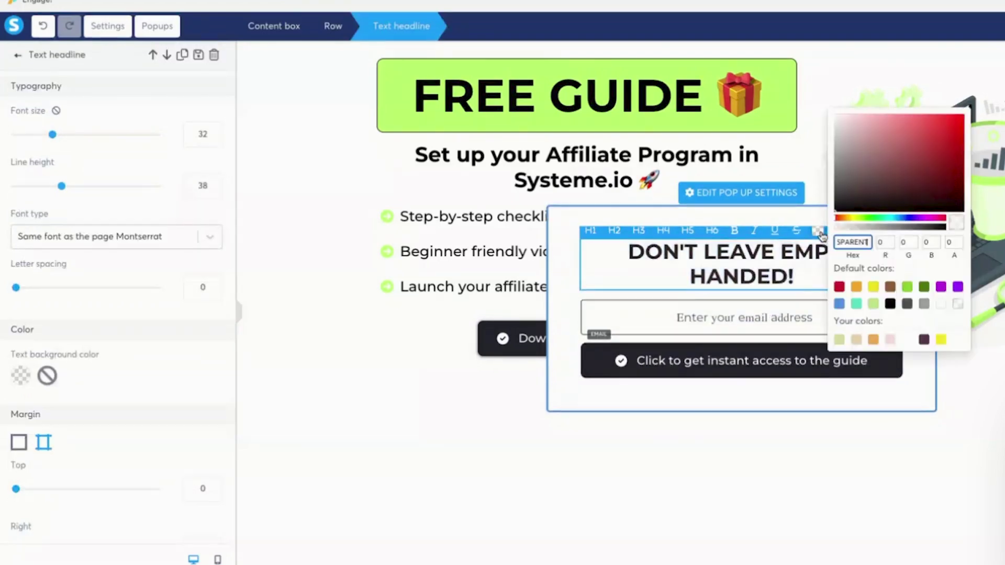
left_click(839, 286)
left_click(750, 272)
left_click(213, 130)
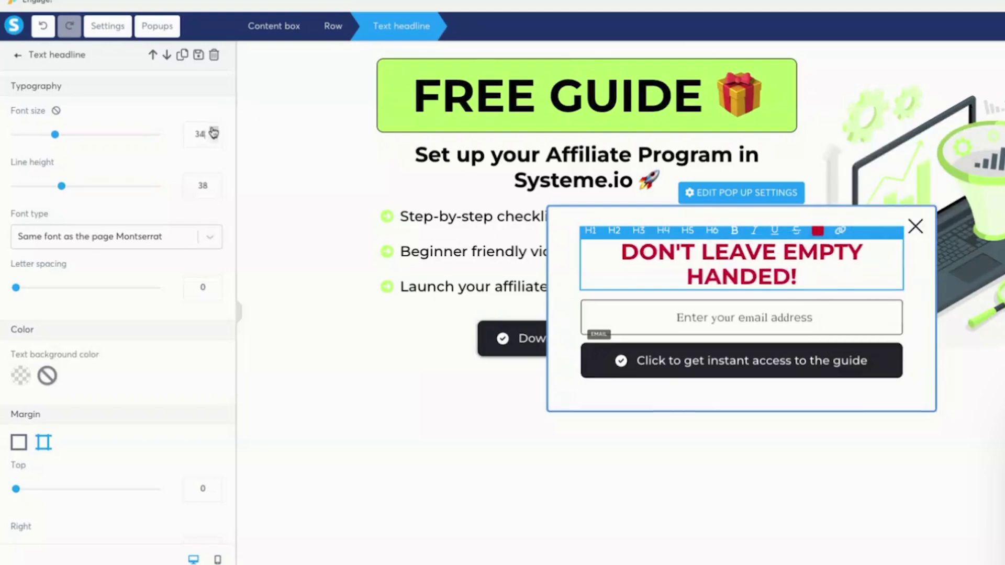
Step: Add the text "Launch your Affiliate Program with this free guide!" below the popup headline at font size 18
type("Launch you")
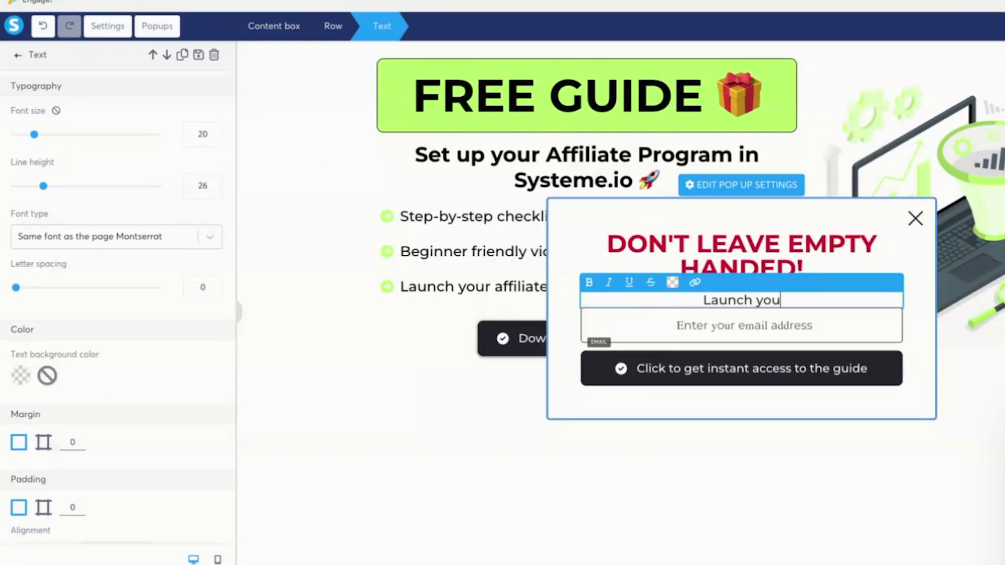
type("r Affiliate Program with this free guide!")
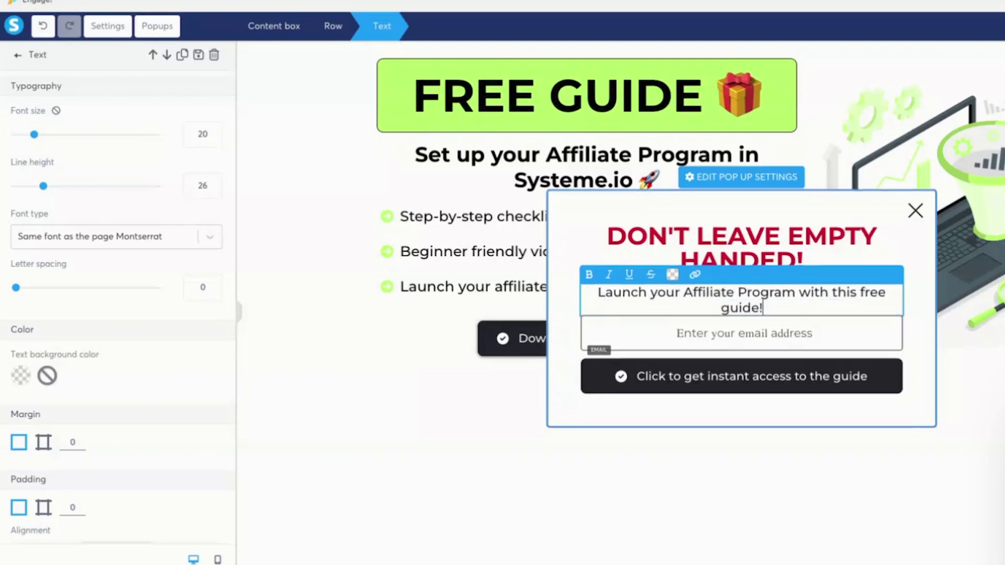
left_click(213, 139)
left_click(214, 139)
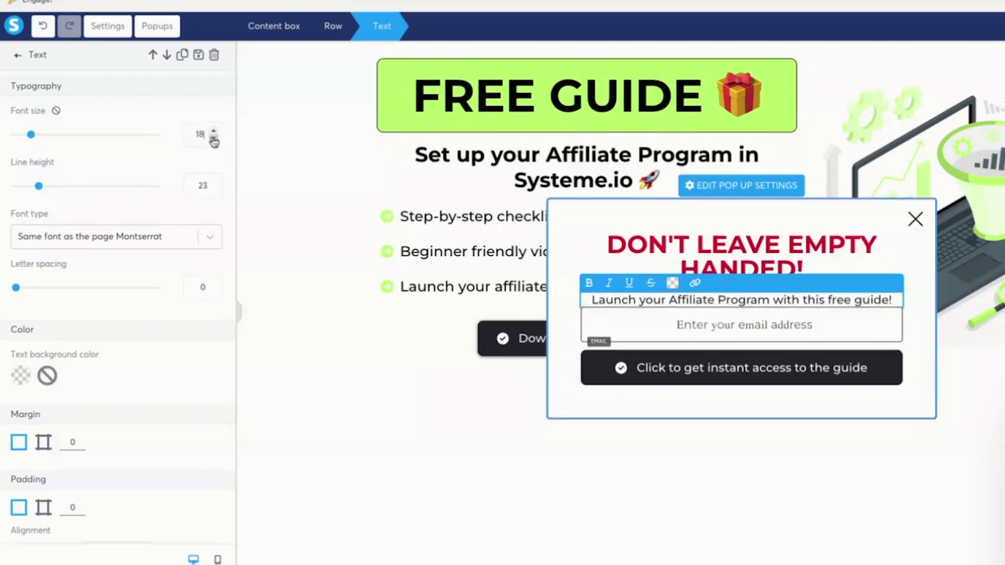
Step: Set the bottom margin of the popup's text line to 20
scroll(136, 413, "down", 2)
left_click(44, 362)
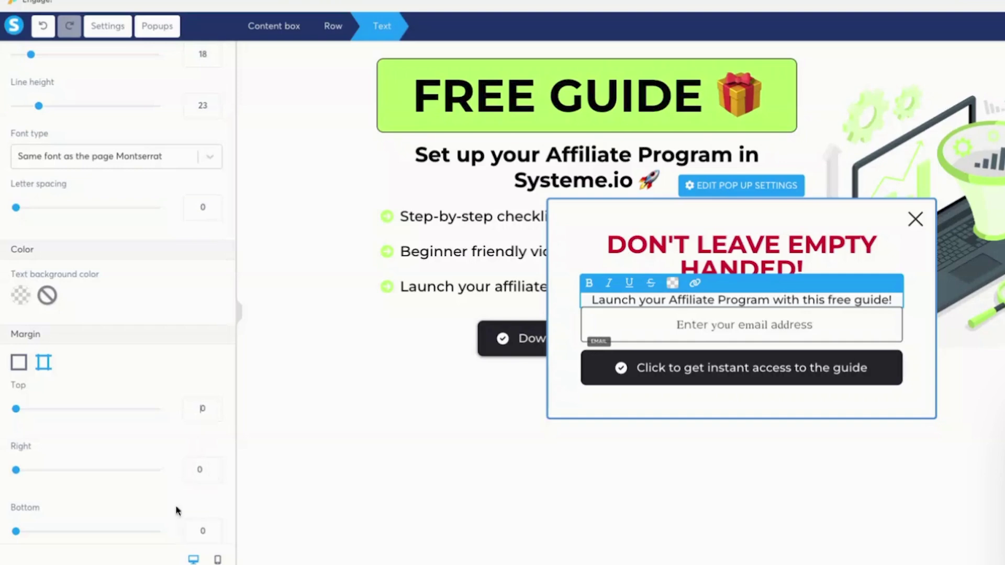
left_click(193, 527)
type("20")
left_click(568, 356)
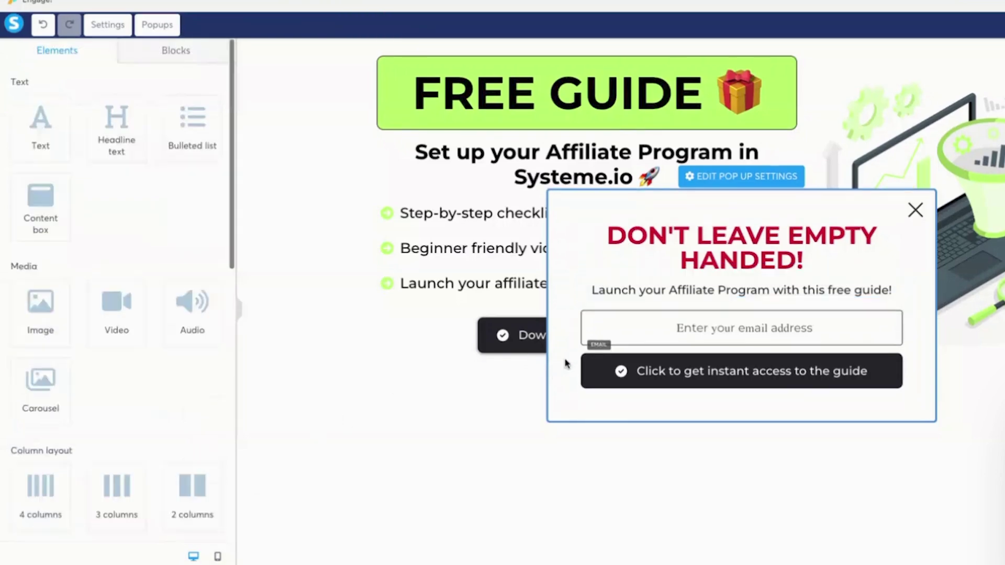
Step: Change the exit-intent popup's background colour to a light grey
left_click(753, 178)
scroll(17, 199, "down", 3)
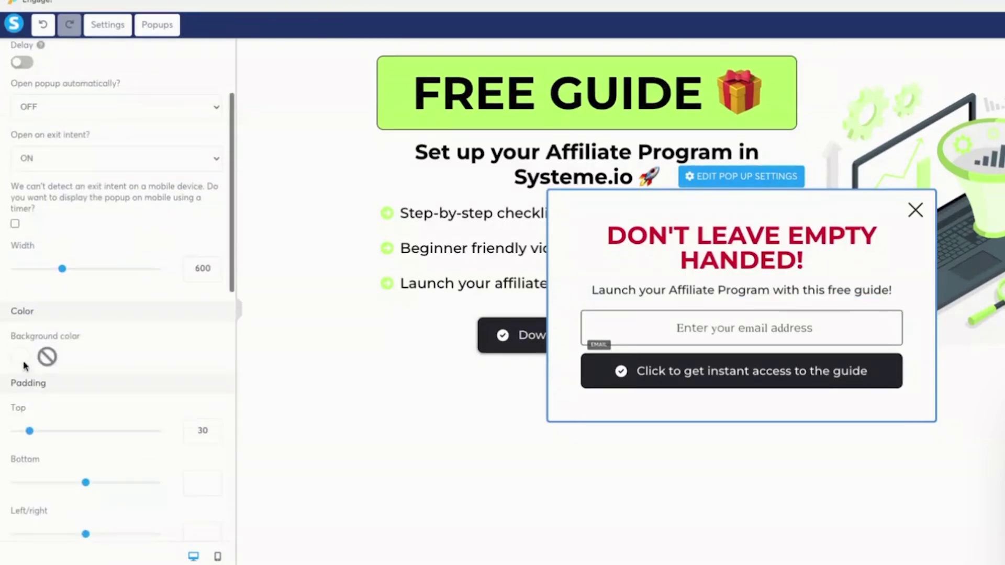
left_click(21, 358)
left_click(70, 262)
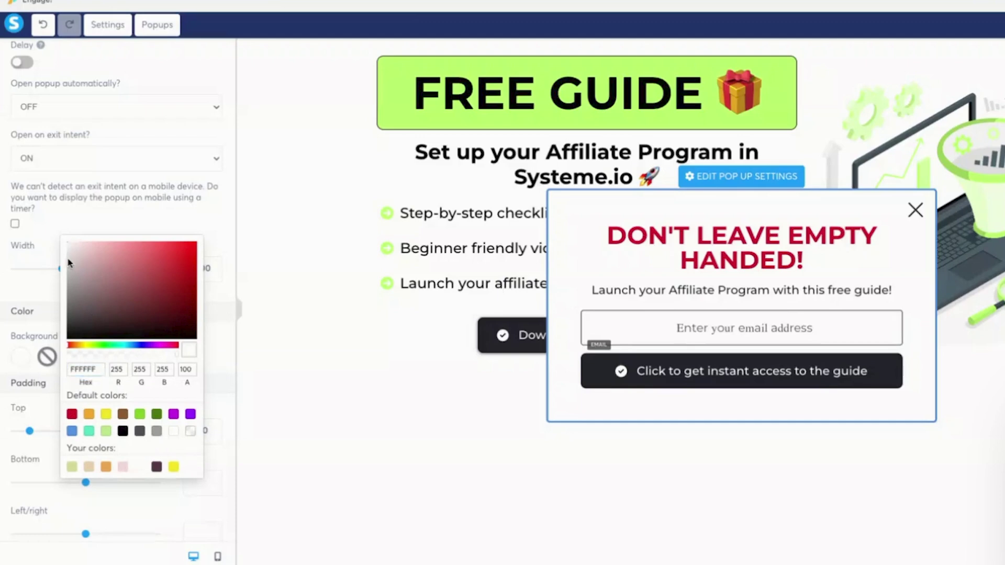
left_click(79, 260)
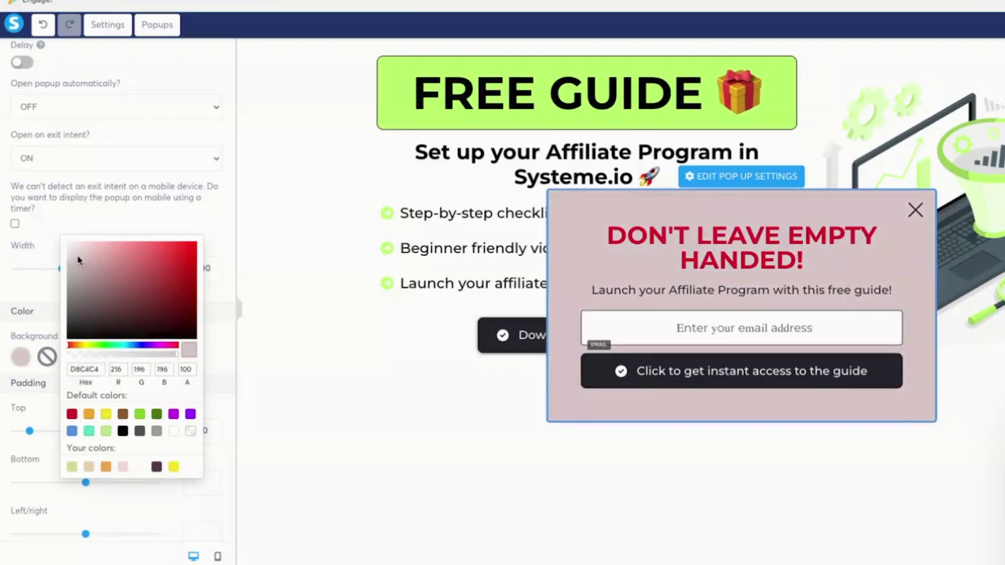
Step: Add a siren emoji to the end of the popup headline and raise its font size to 40
left_click(837, 277)
triple_click(837, 276)
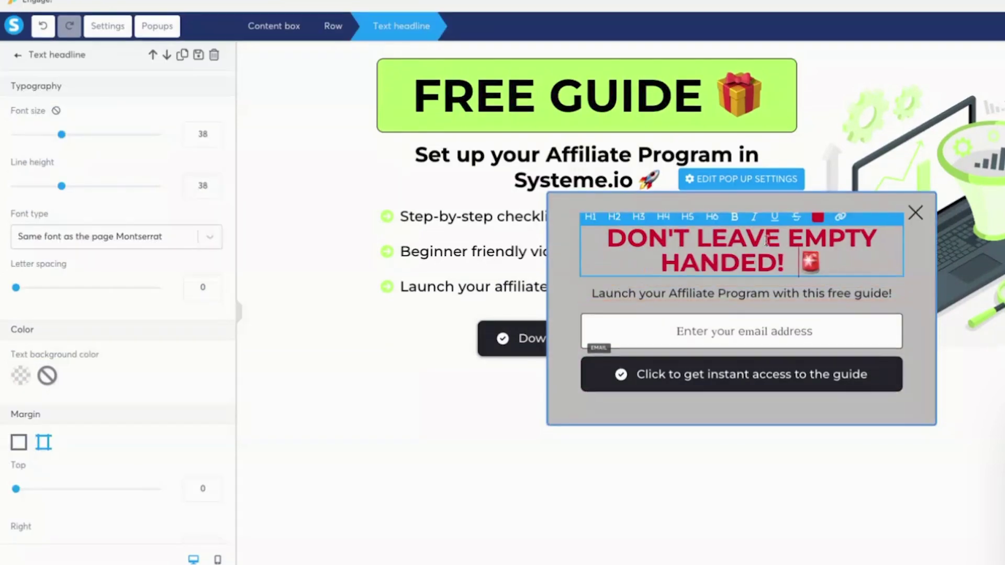
left_click(213, 130)
Step: Capitalise "free" to "FREE" in the popup's text line and make "FREE guide!" bold
left_click(829, 293)
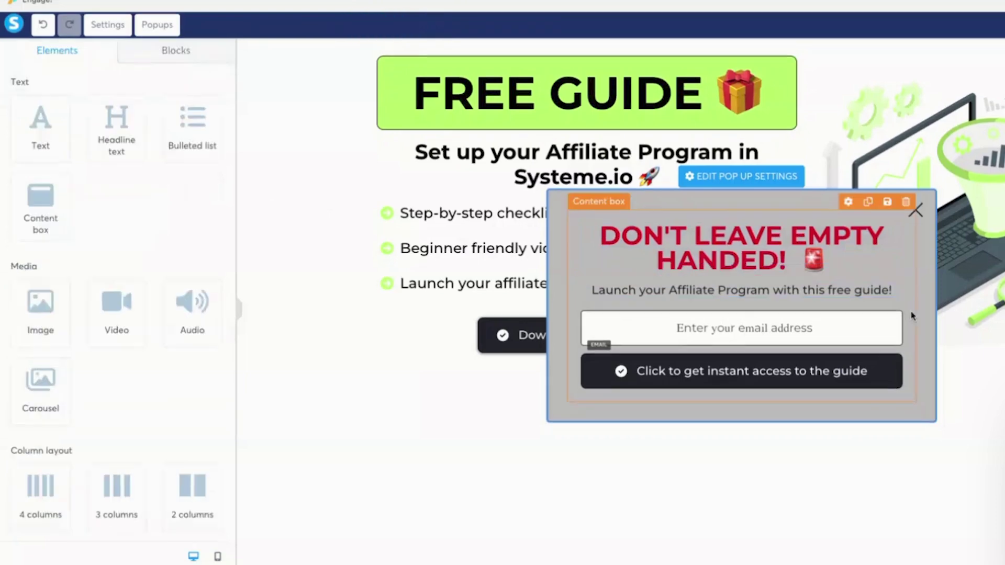
left_click(830, 293)
double_click(828, 293)
type("FREE")
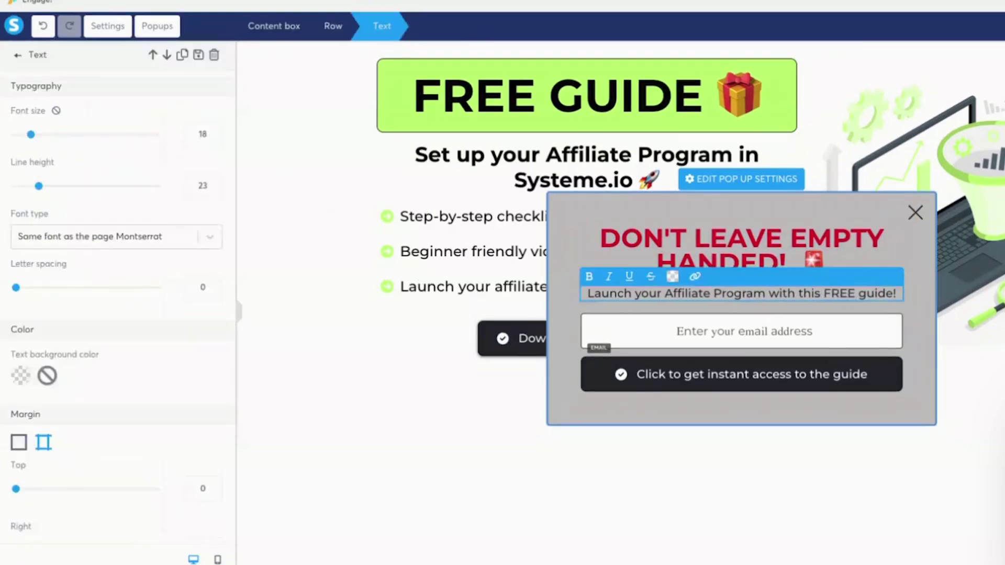
key("ctrl+b")
key("Escape")
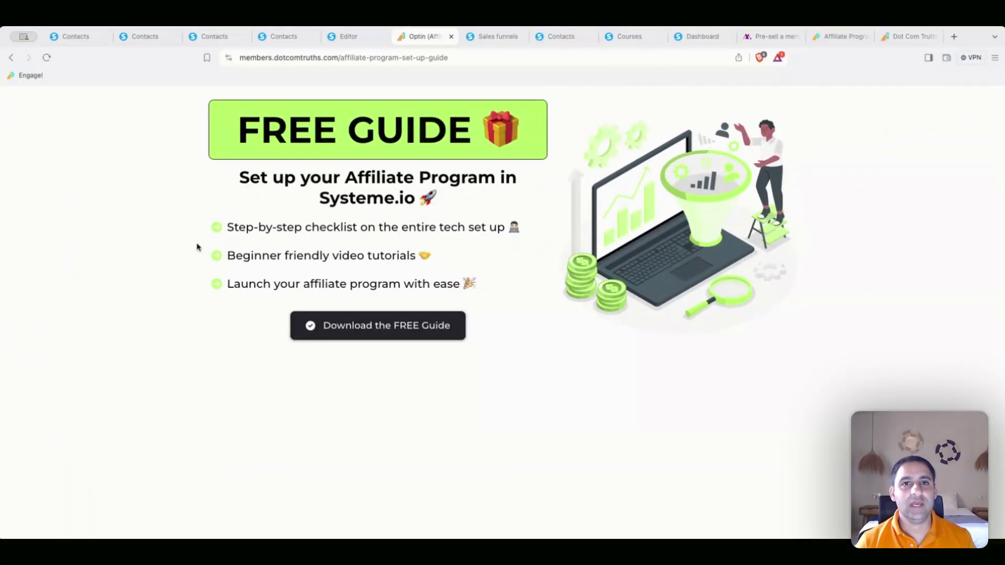
Step: Test the opt-in popup on the published page, close it, and trigger the exit-intent popup
scroll(243, 219, "down", 1)
scroll(244, 219, "up", 2)
scroll(197, 246, "down", 1)
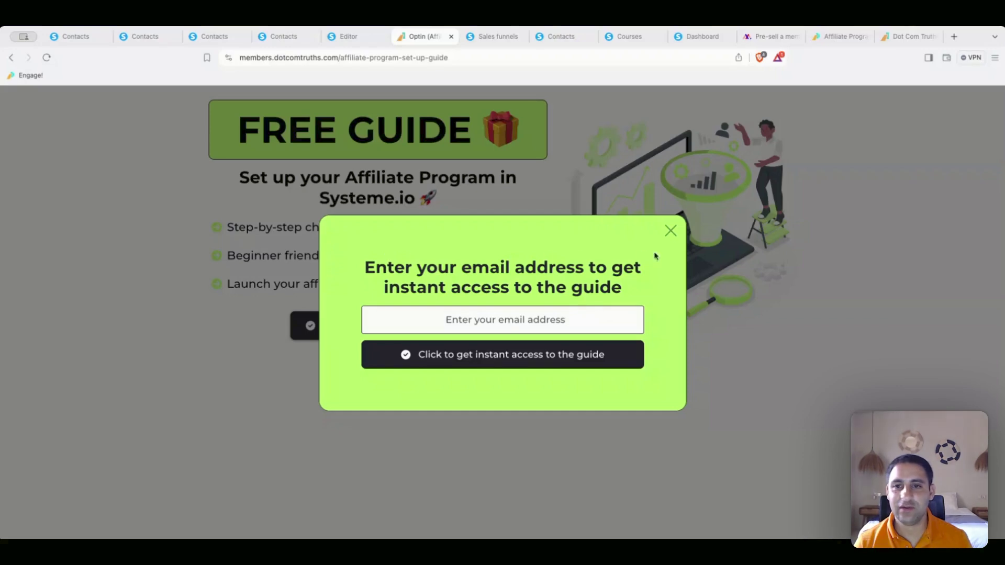
left_click(667, 234)
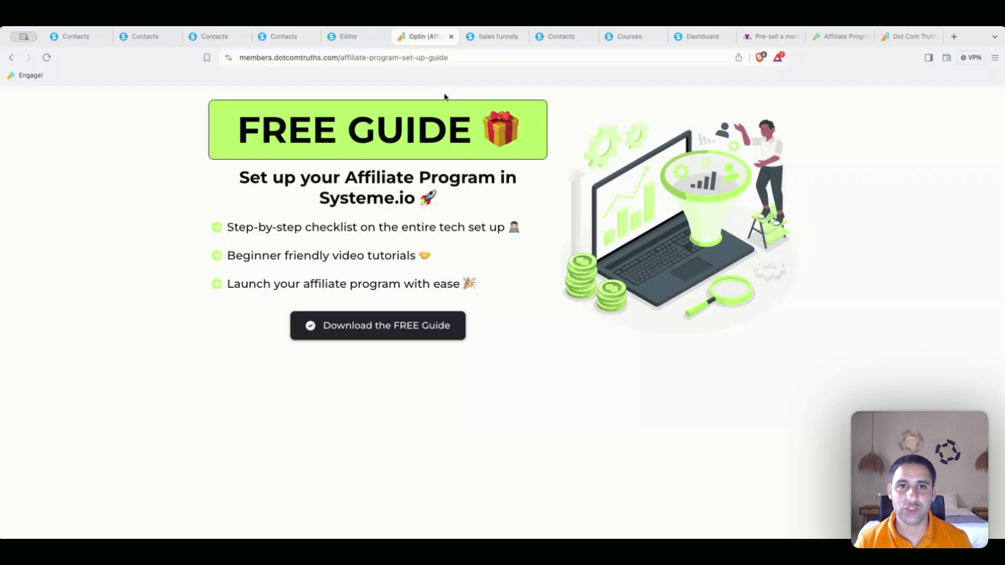
mouse_move(446, 96)
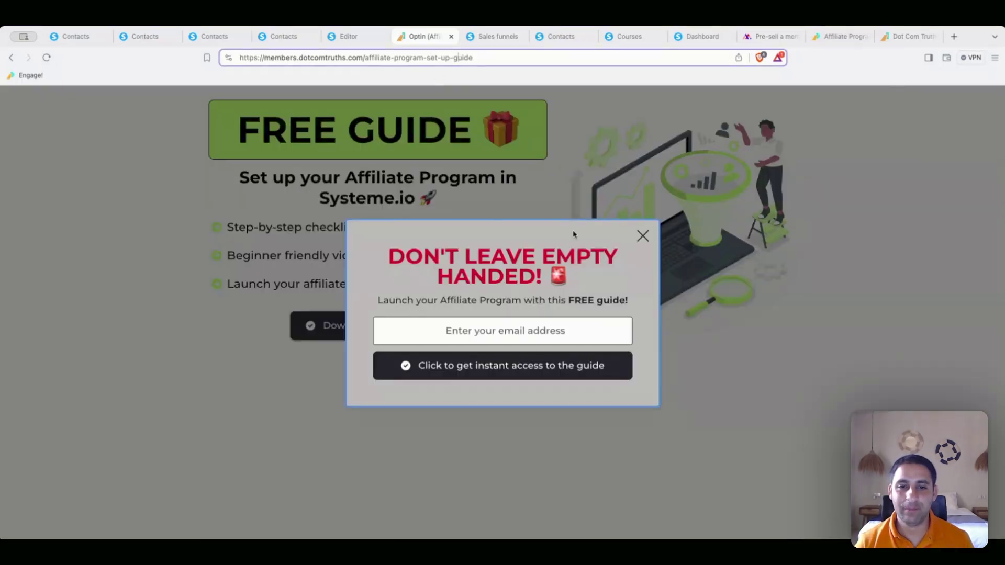
Step: Switch back to the page editor and set the exit-intent popup's background to the default red
left_click(359, 37)
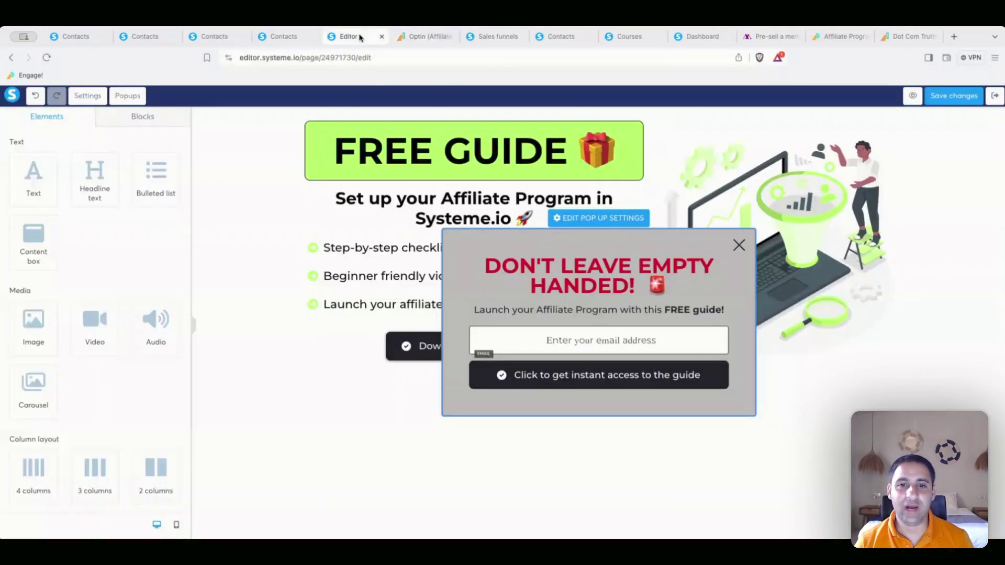
left_click(559, 219)
scroll(66, 336, "down", 5)
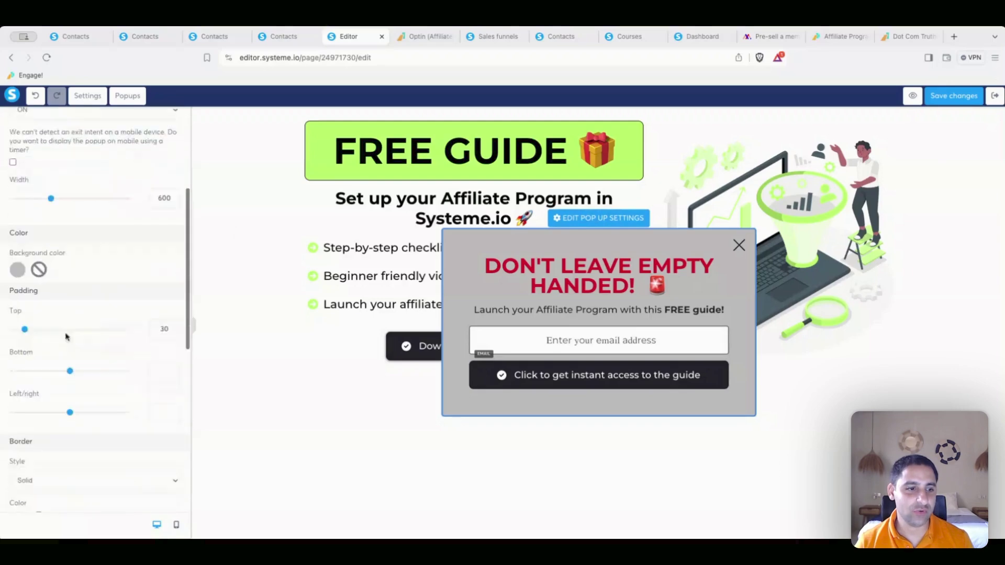
left_click(18, 277)
left_click(59, 316)
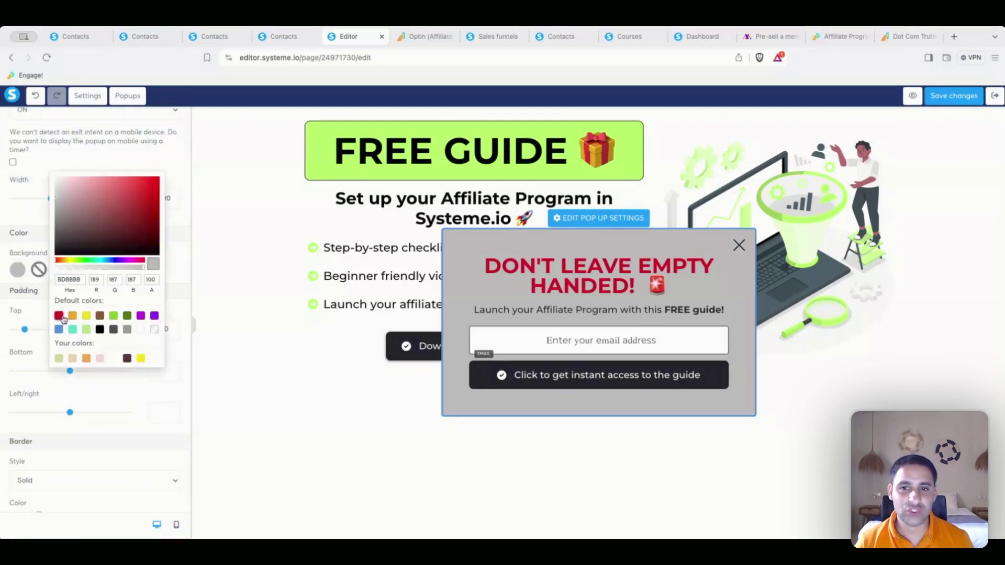
Step: Recolour the popup headline white (FFFFFF) and check the popup on the published page
triple_click(538, 275)
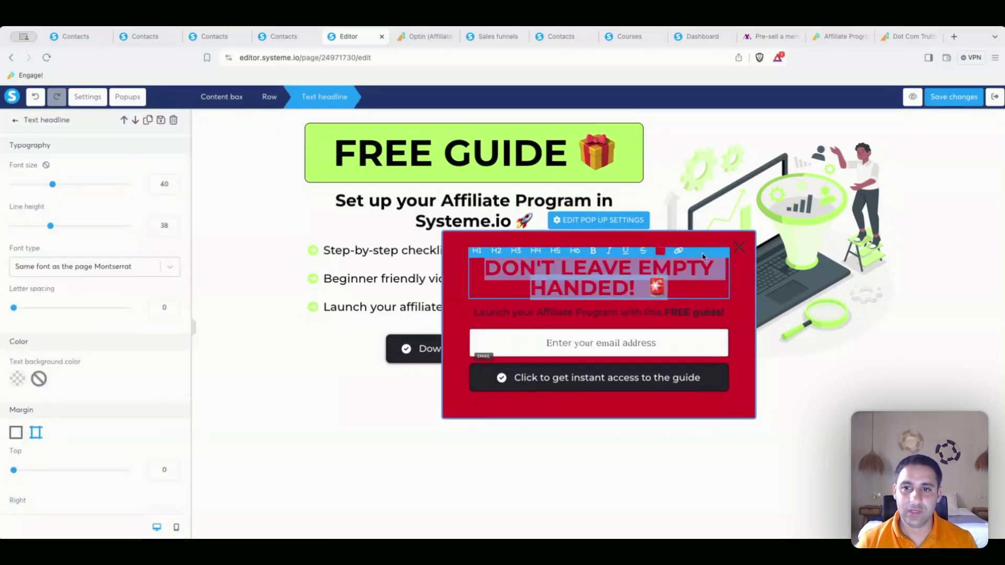
left_click(661, 252)
left_click(758, 311)
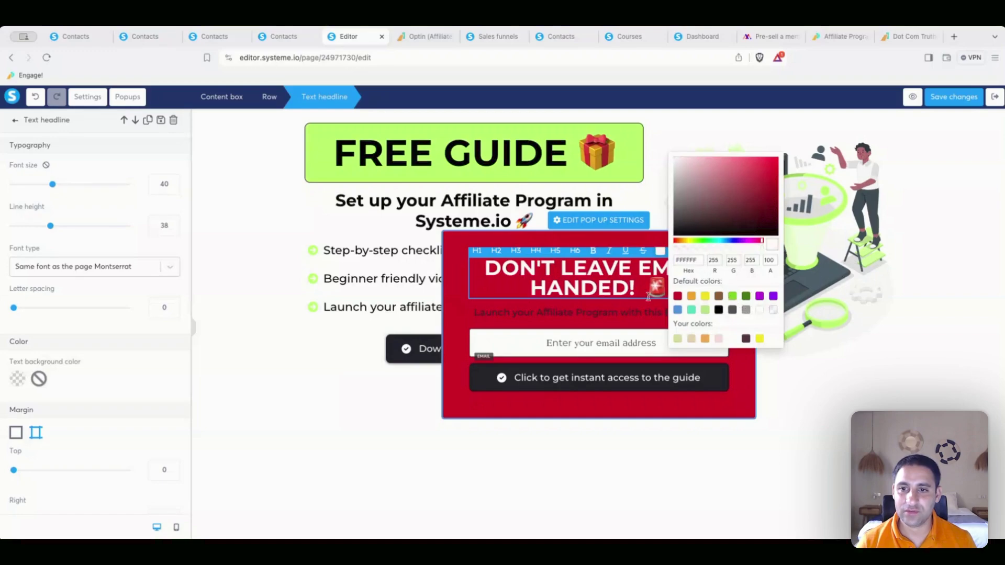
left_click(621, 291)
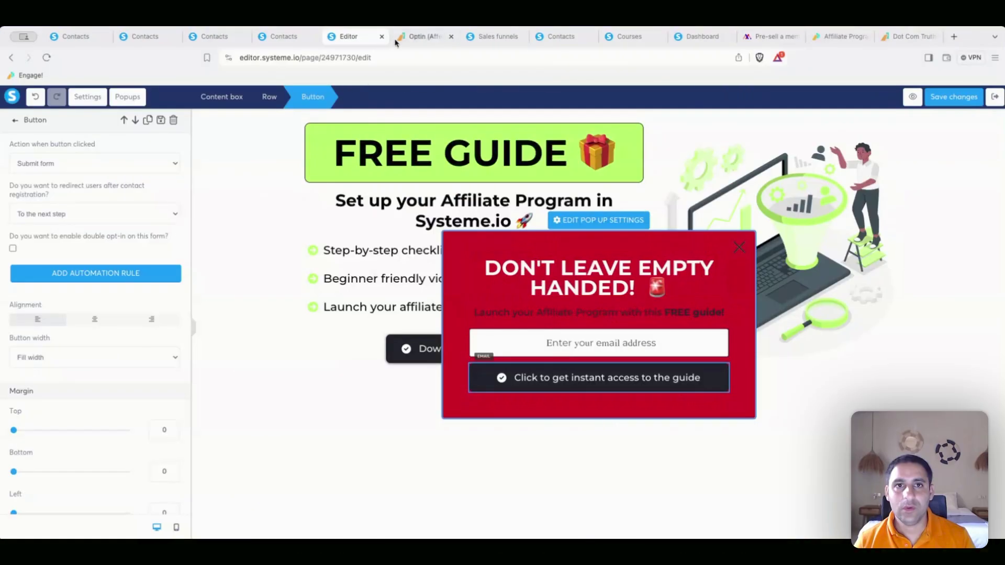
left_click(418, 36)
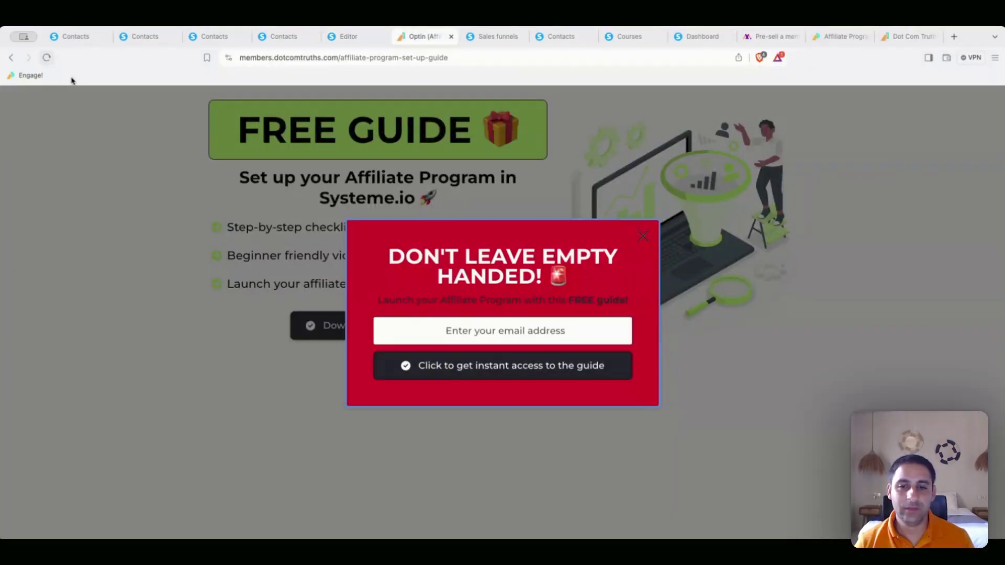
Step: Back in the editor, recolour the popup's "Launch your Affiliate Program" line white and close the popup
left_click(348, 36)
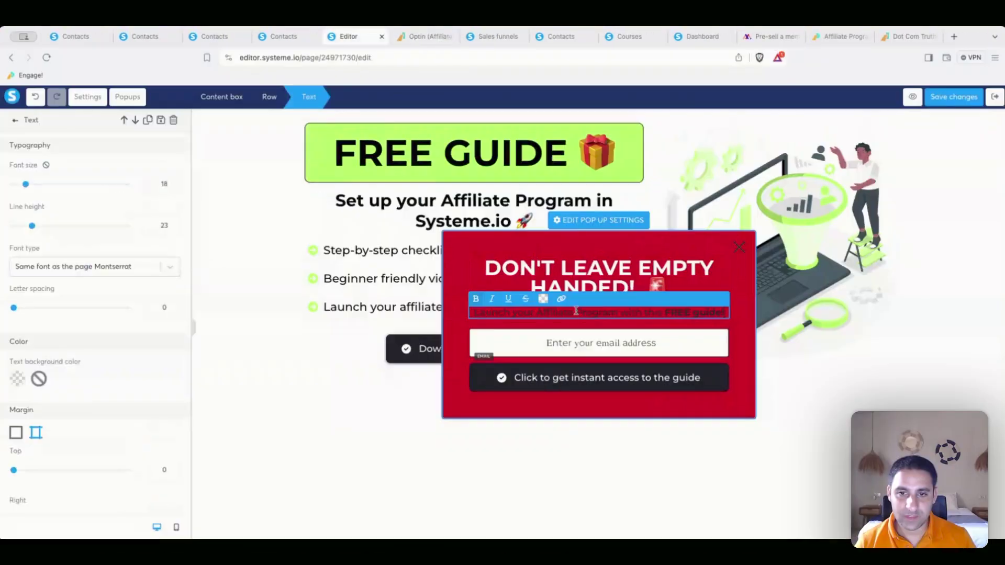
left_click(543, 300)
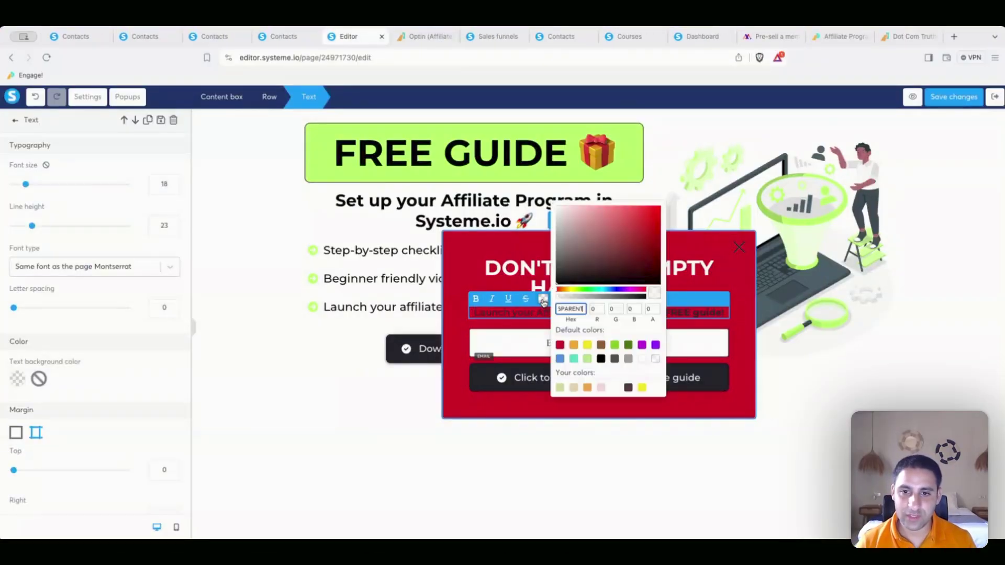
left_click(641, 359)
left_click(746, 332)
left_click(739, 247)
Step: Reload the published page, test the exit-intent popup, and close the page to return to the editor
left_click(419, 36)
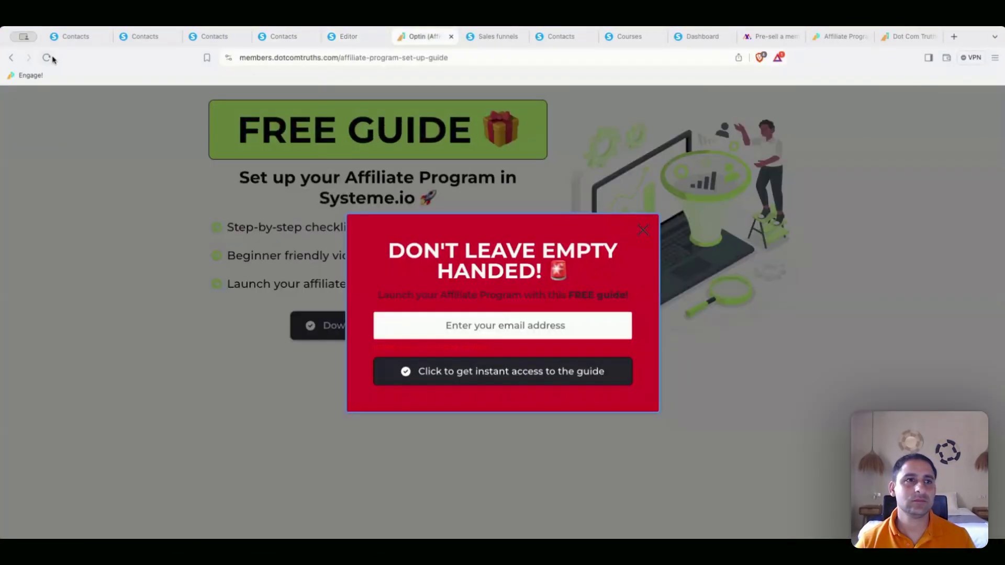
left_click(49, 58)
scroll(211, 232, "down", 3)
scroll(209, 231, "up", 3)
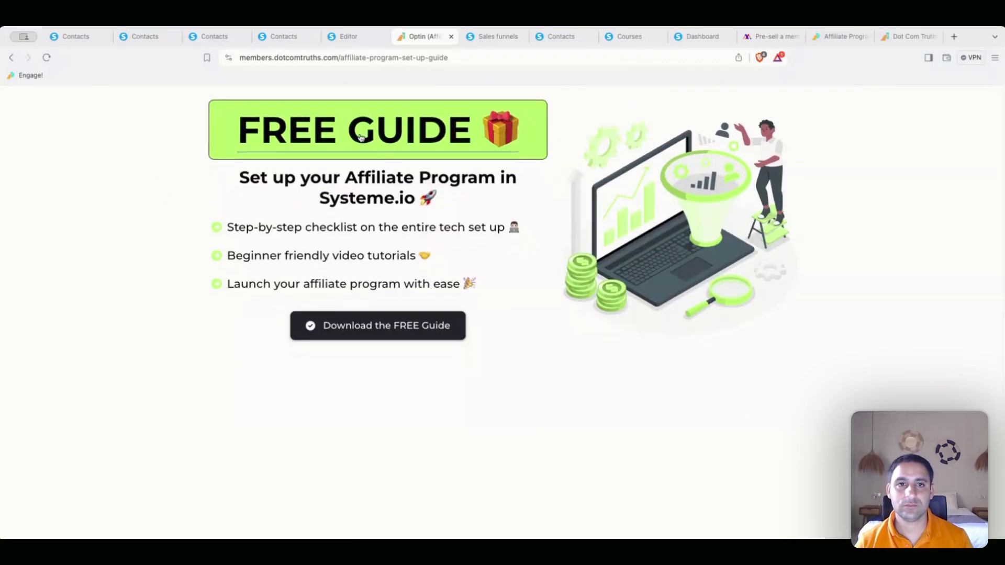
left_click(672, 232)
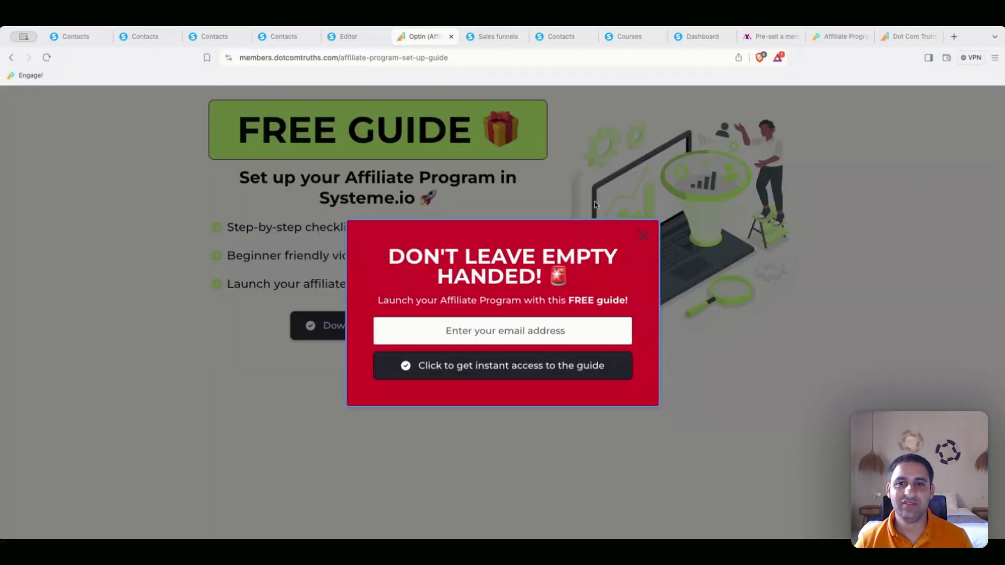
left_click(642, 238)
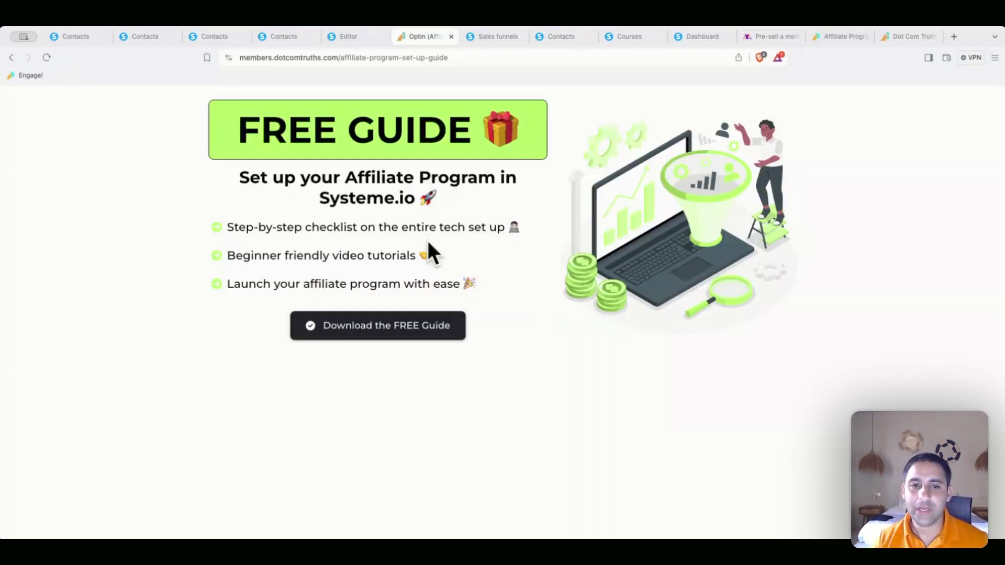
left_click(450, 37)
left_click(362, 38)
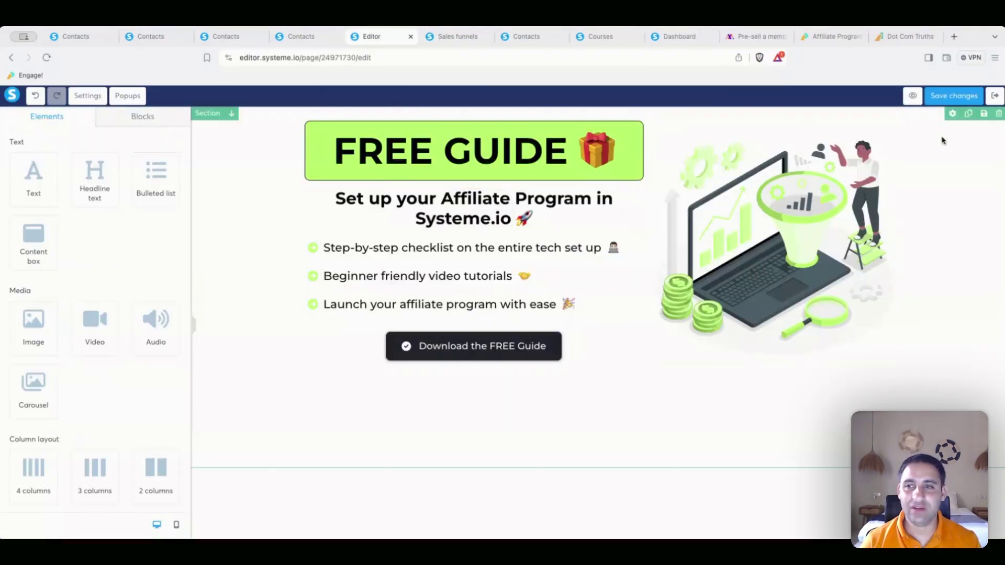
Step: Review the action settings of the page's download button and of the green opt-in popup's submit button
left_click(462, 346)
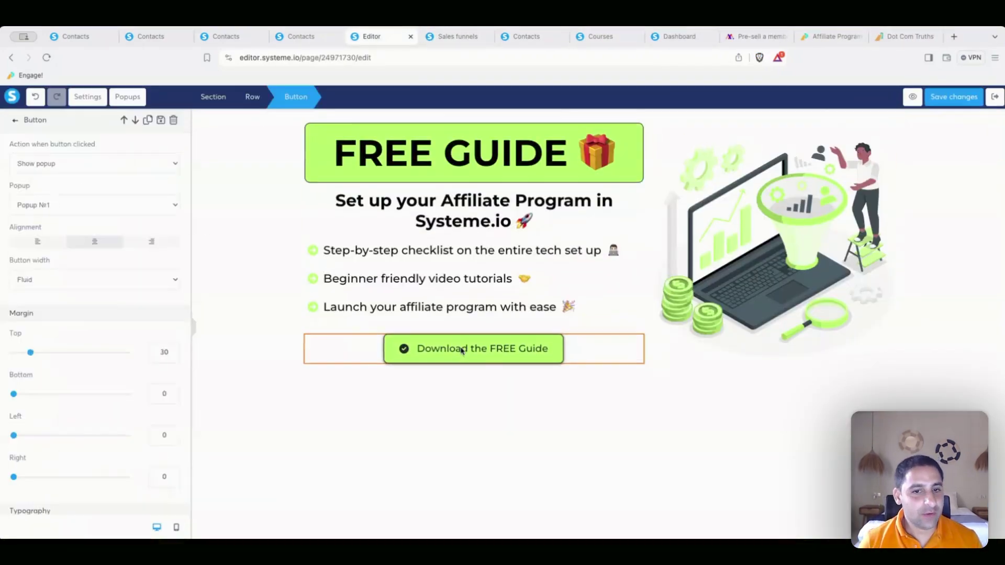
left_click(247, 244)
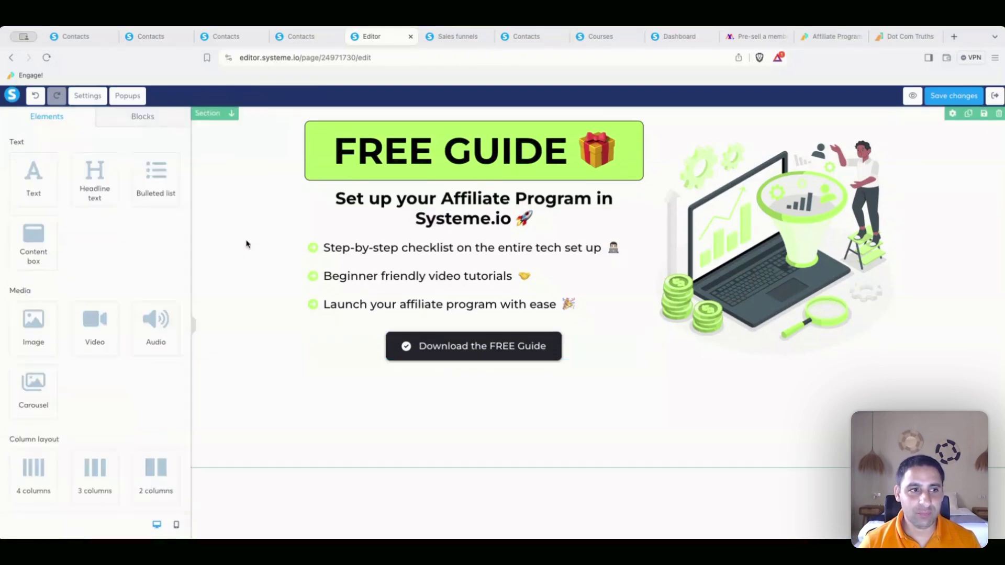
left_click(127, 96)
left_click(162, 121)
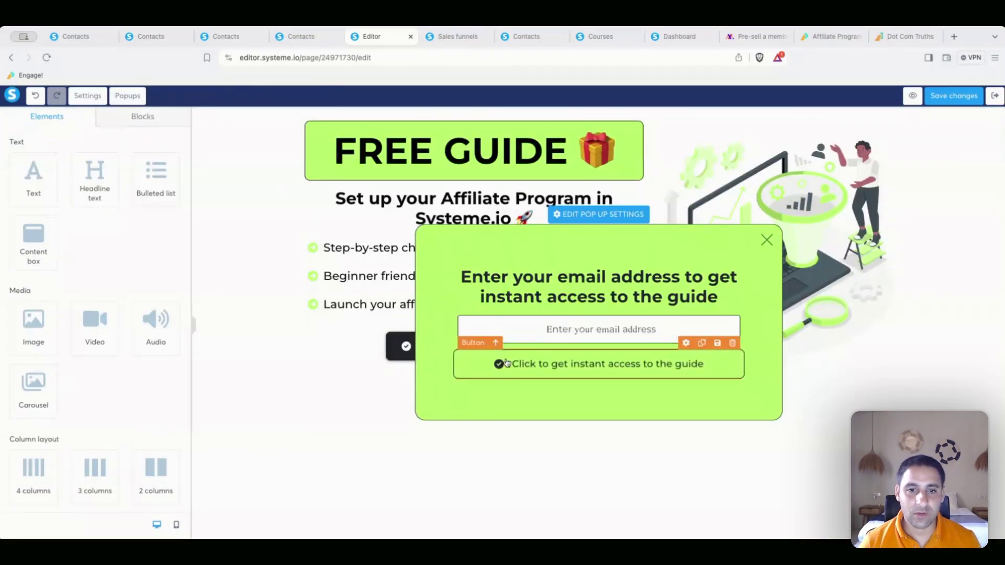
left_click(599, 365)
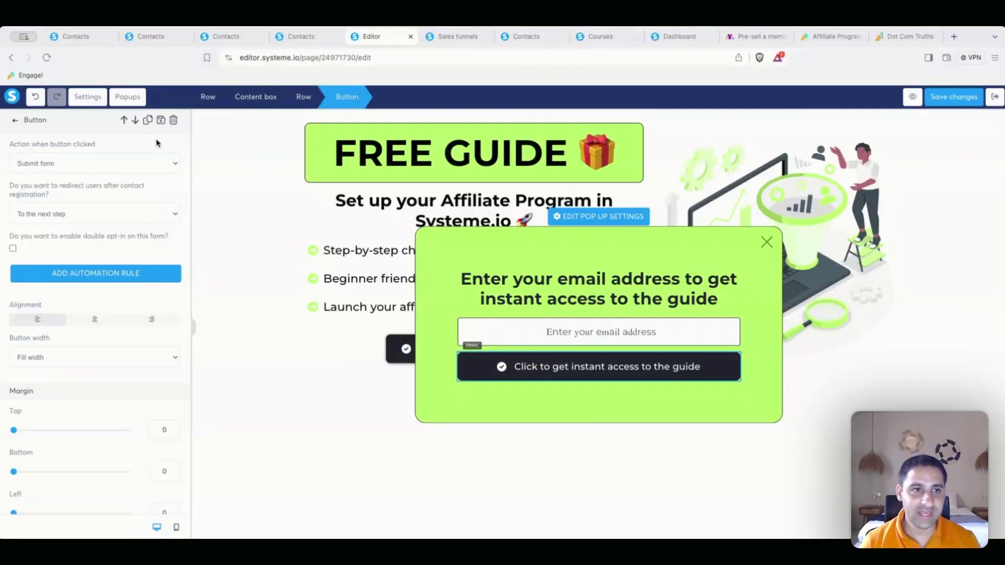
left_click(15, 100)
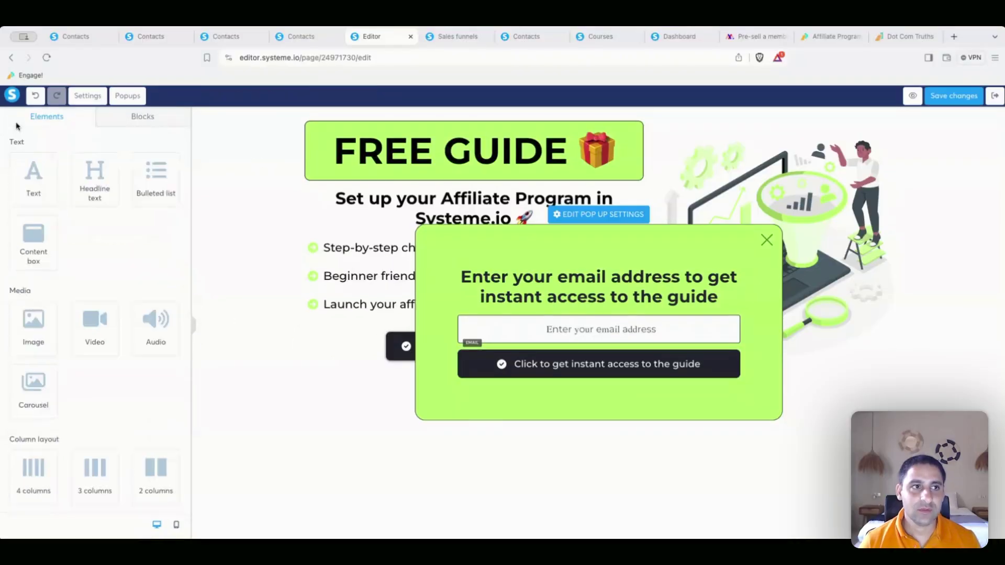
Step: Show the exit-intent popup (Popup №2), inspect its button, and return to the plain page view
left_click(126, 97)
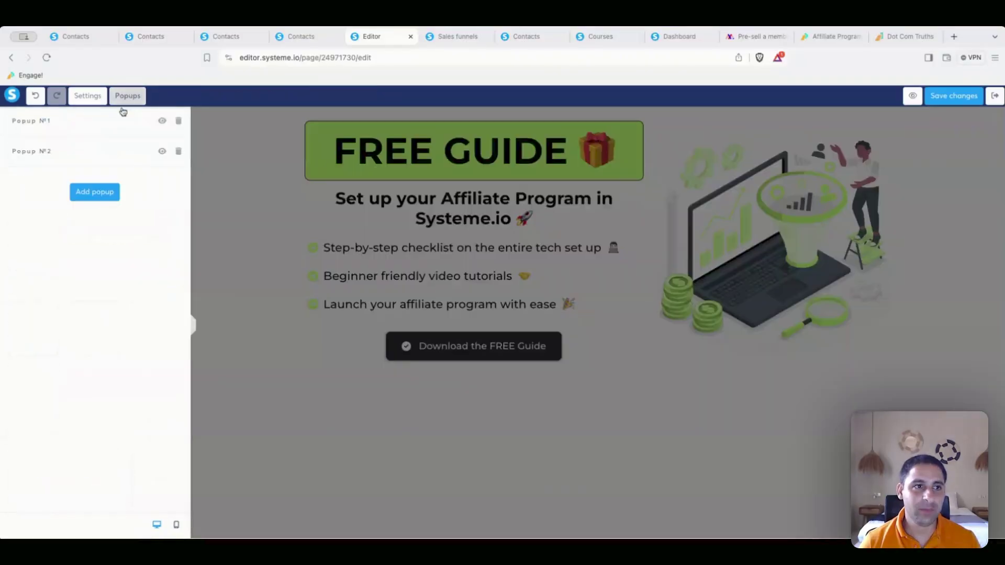
left_click(162, 152)
left_click(614, 402)
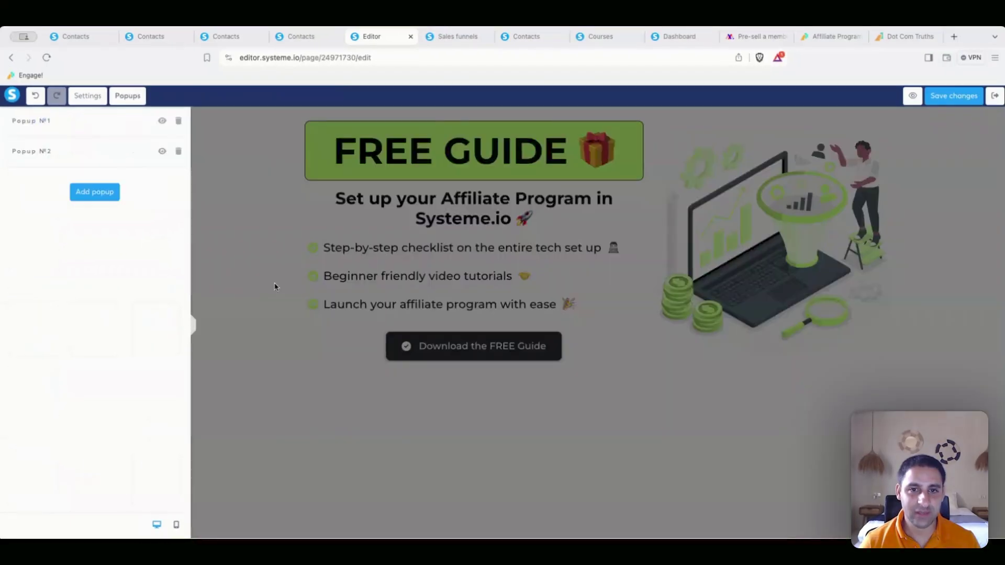
left_click(274, 286)
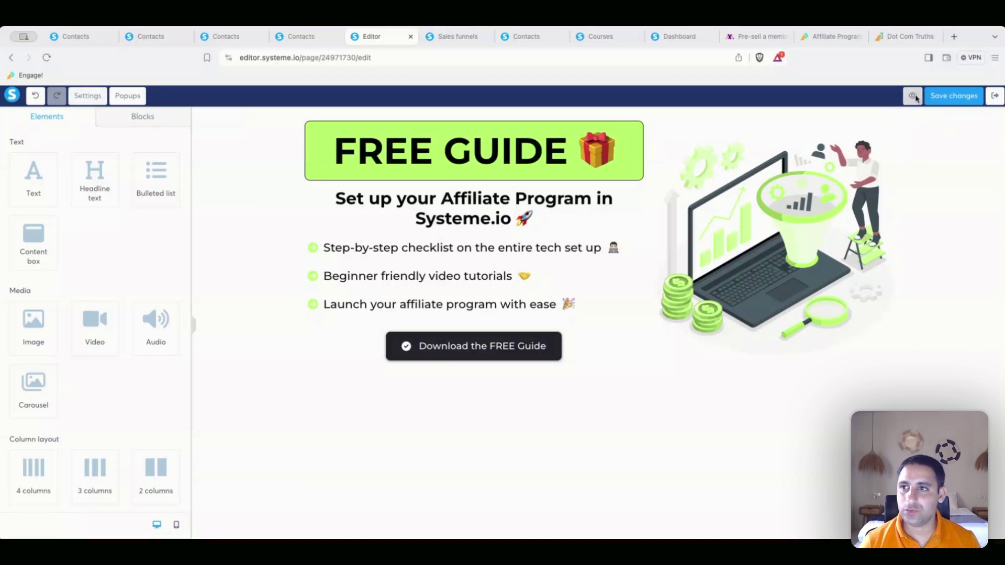
Step: Check the browser tab title on the page preview and, back in the editor, set the page's SEO title to "Free Guide"
left_click(912, 95)
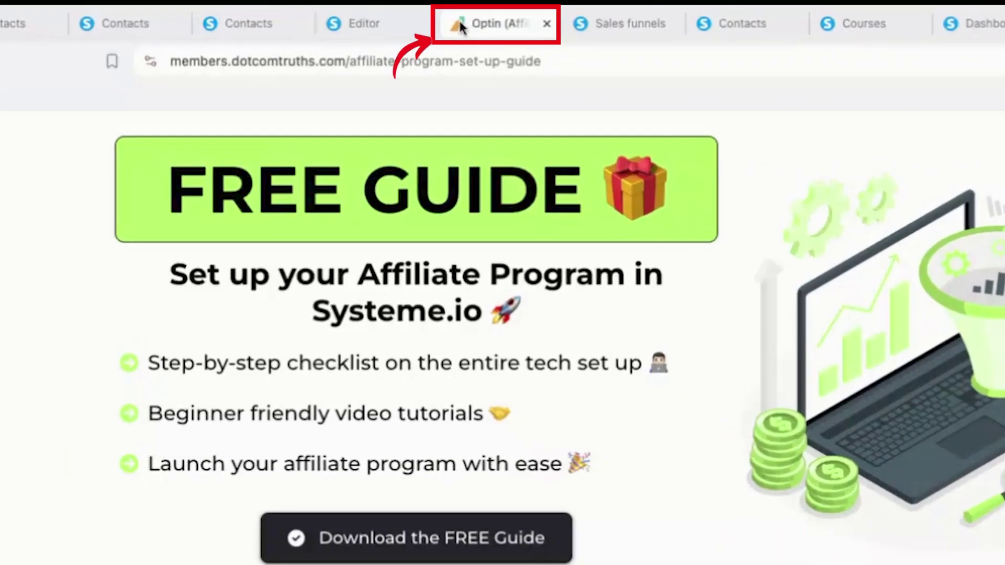
left_click(367, 24)
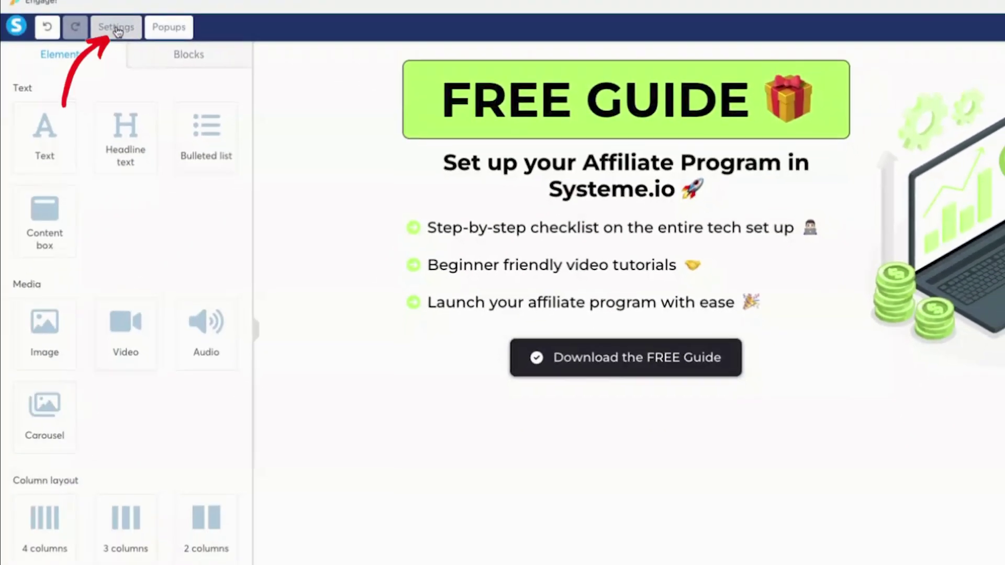
left_click(116, 28)
scroll(160, 327, "down", 10)
scroll(161, 329, "down", 7)
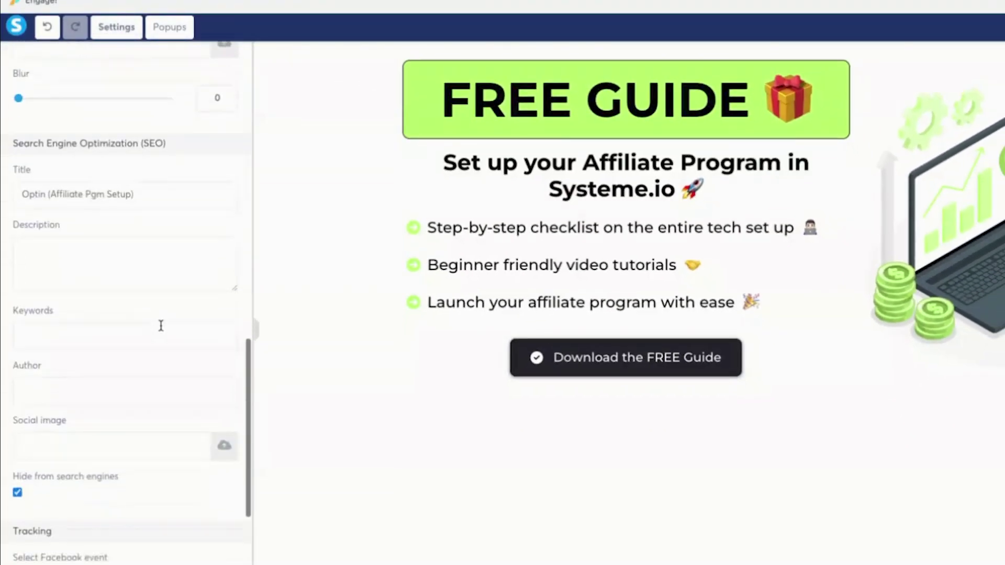
scroll(159, 329, "up", 1)
triple_click(60, 184)
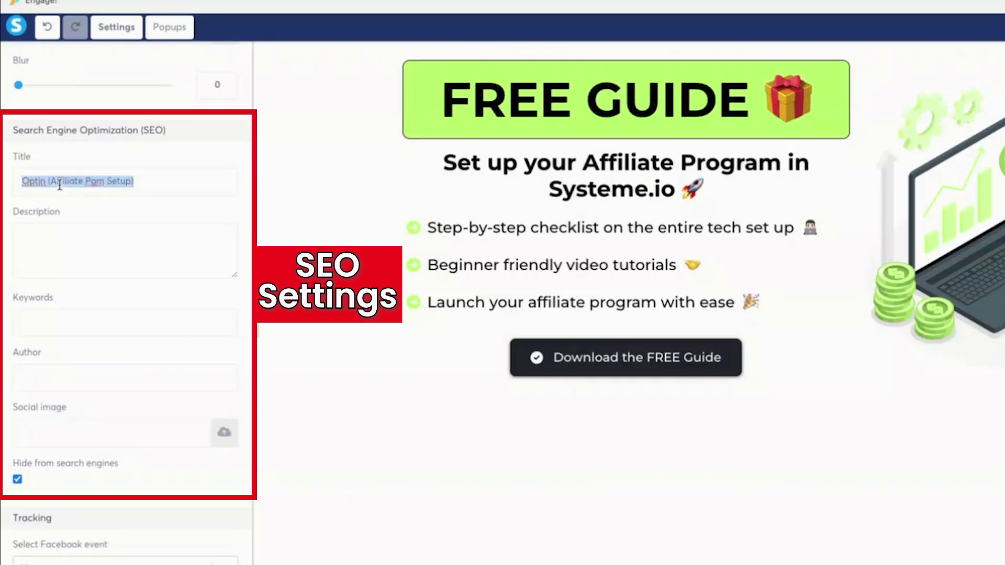
type("Free Guide")
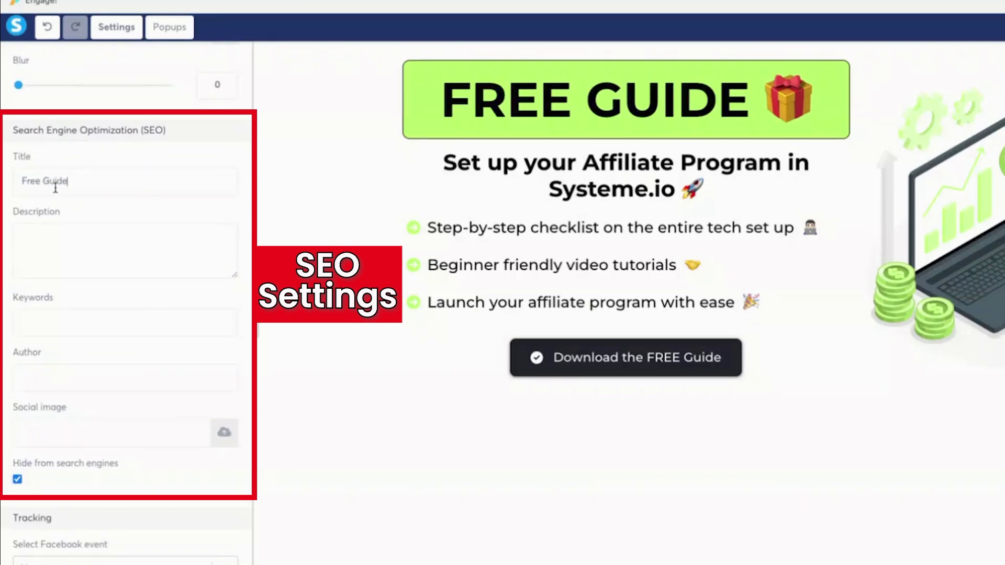
Step: Write an SEO description saying the free guide shows from A to Z how to set up an affiliate program in Systeme.io, crediting its creator
key("Tab")
type("This free guide is going to s")
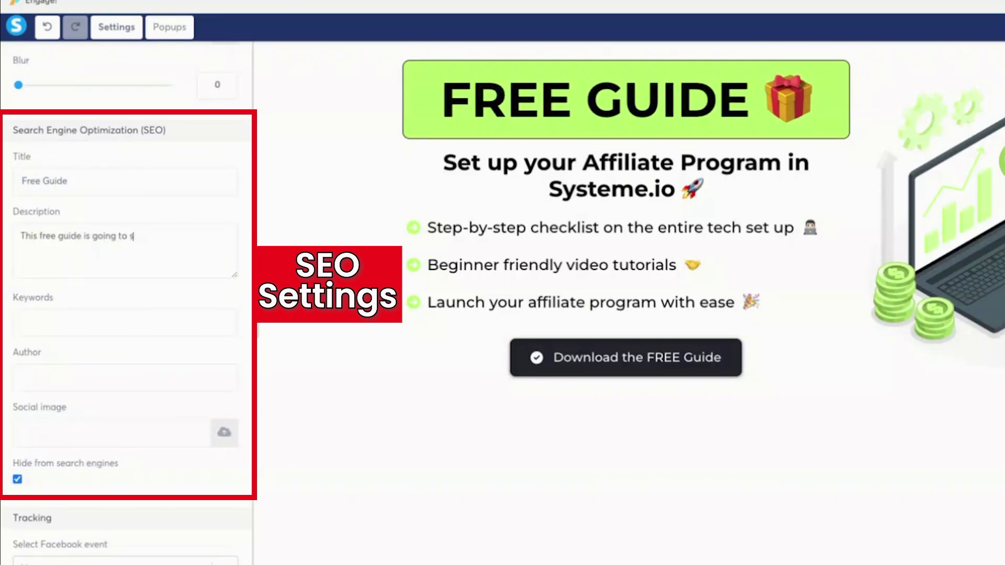
type("how you from A to Z how to set up")
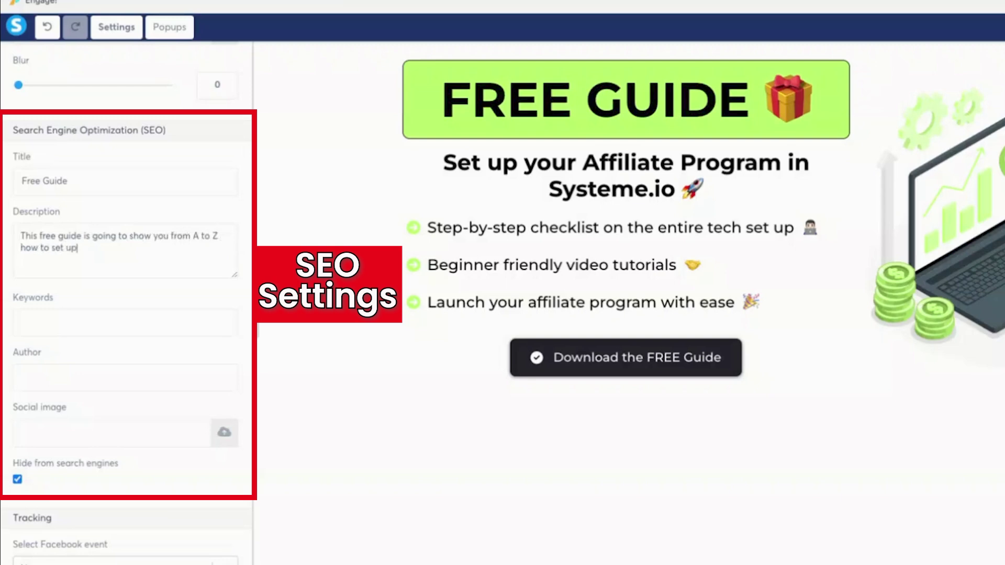
type(" your affiliate program in Systeme.io.")
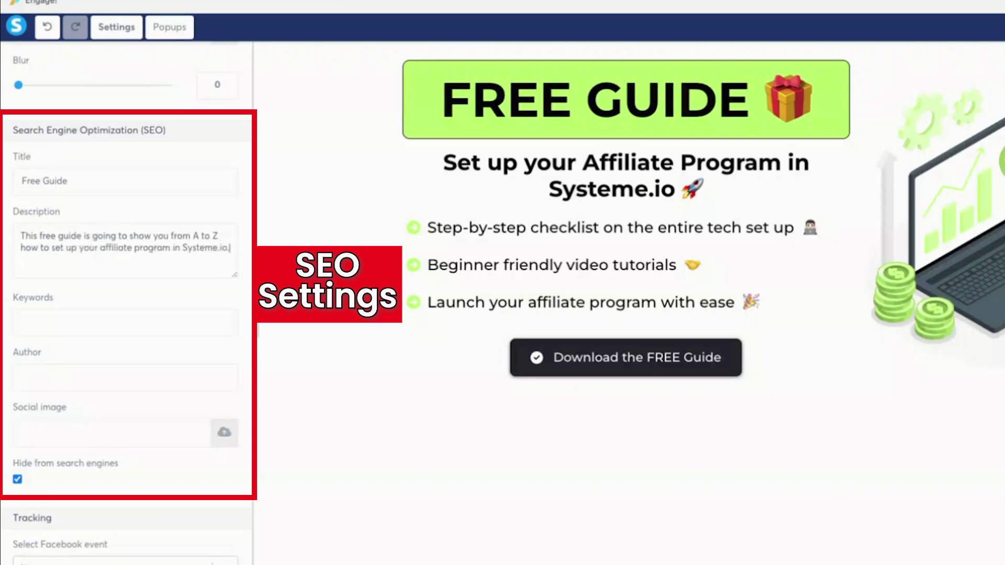
type("eme.io, created by Eran Bucai")
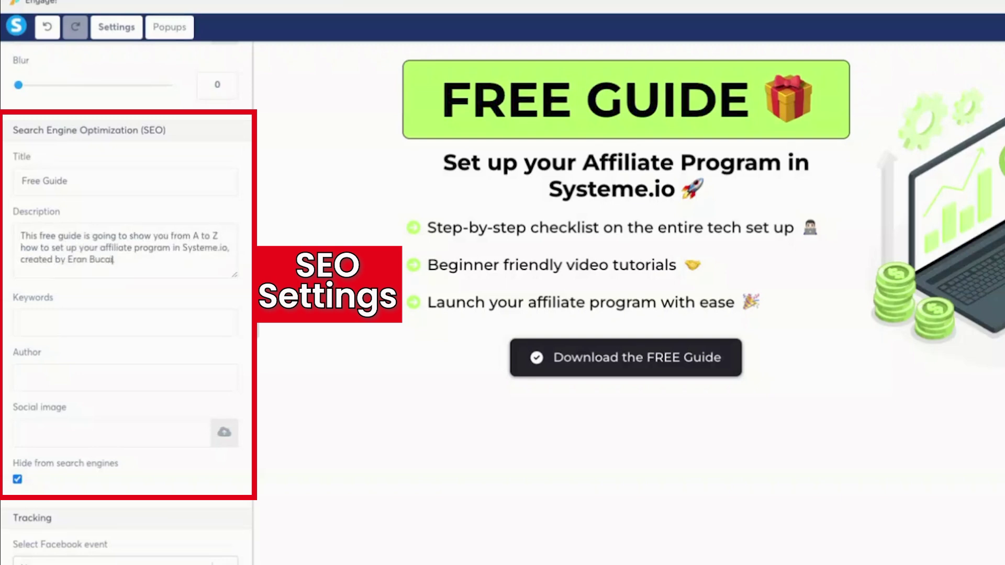
Step: Set the SEO keywords to "Affiliate Program Set up in Systeme.io" and enter the author's full name
type("Affiliate Program Set up in Systeme.io")
left_click(47, 385)
type("Eran Bucai")
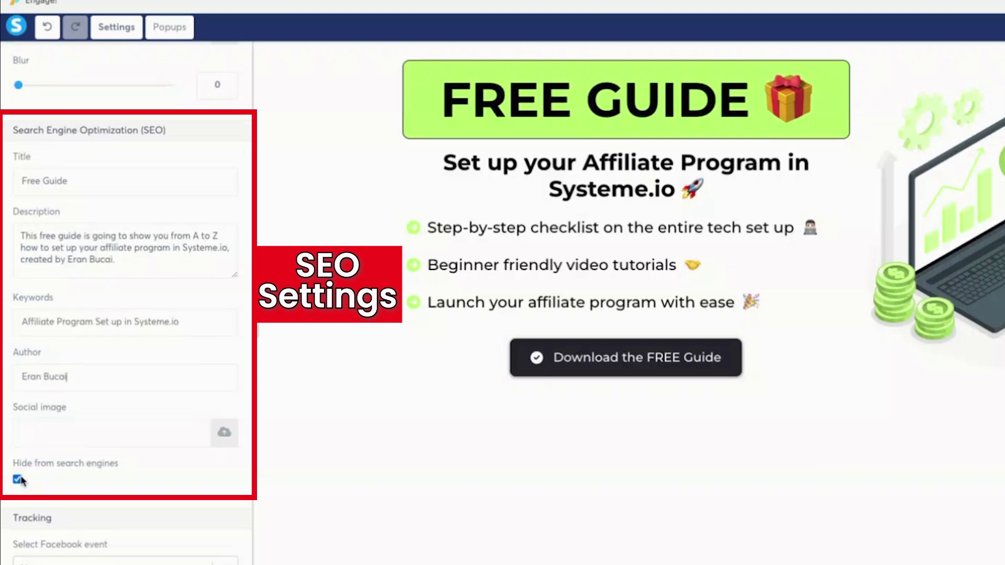
Step: Set the page's Facebook tracking event to View content and turn off hiding the page from search engines
scroll(83, 481, "down", 3)
left_click(131, 447)
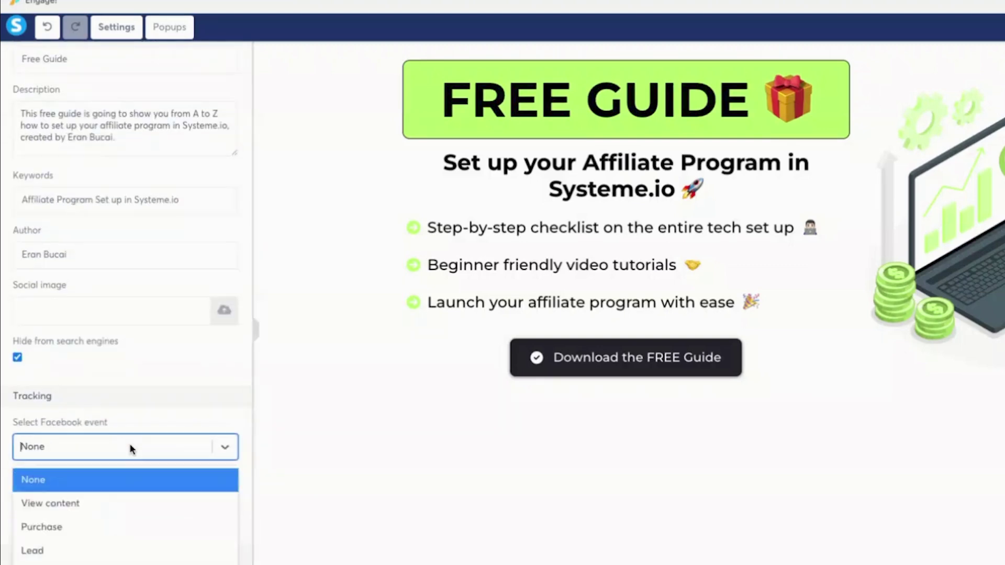
left_click(102, 499)
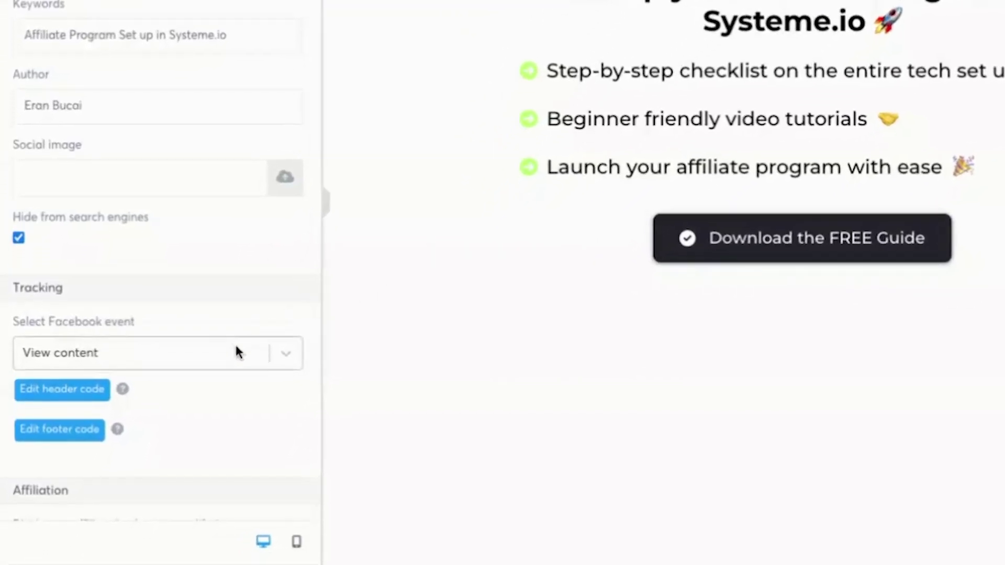
left_click(238, 352)
left_click(188, 419)
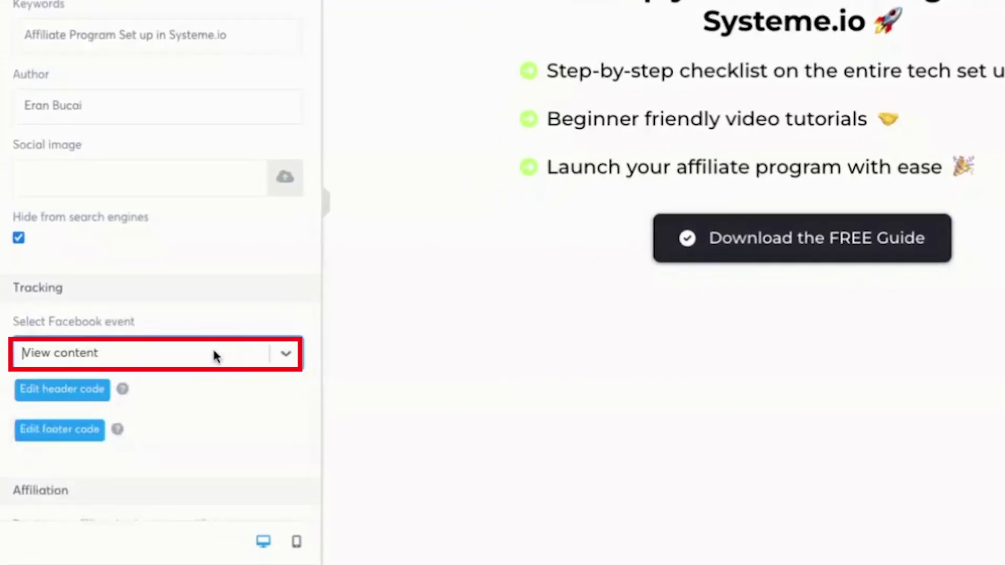
scroll(215, 335, "down", 1)
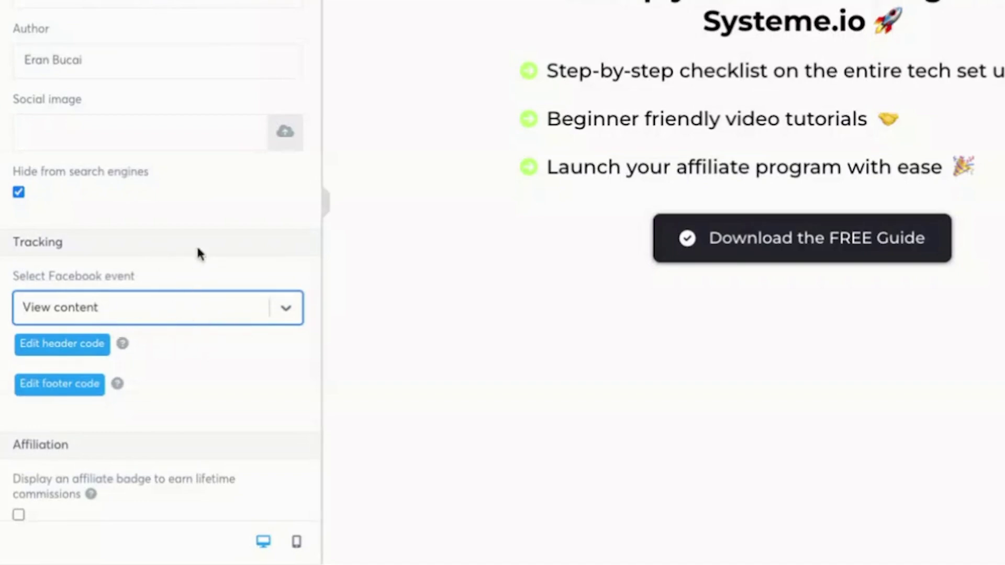
scroll(199, 249, "up", 1)
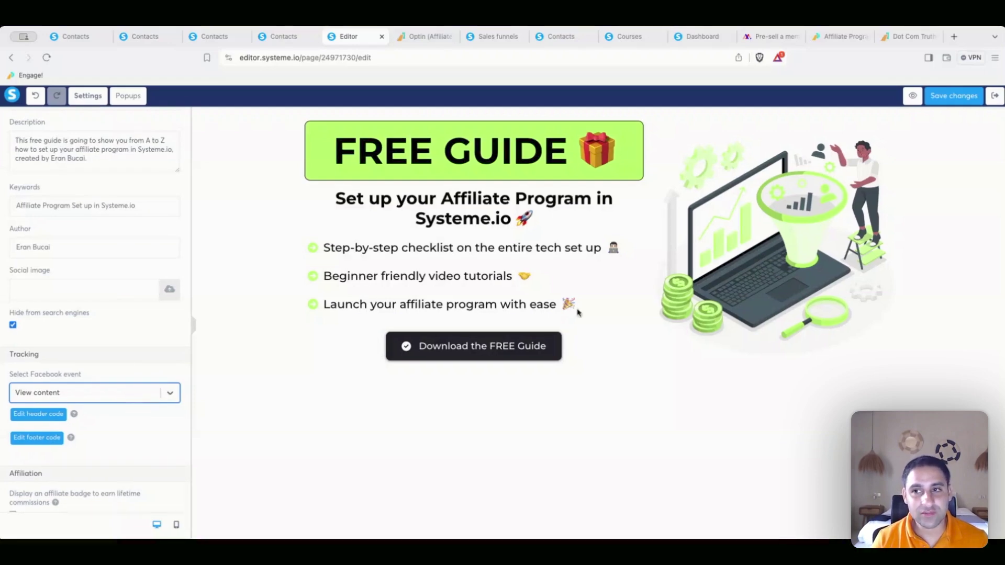
left_click(13, 325)
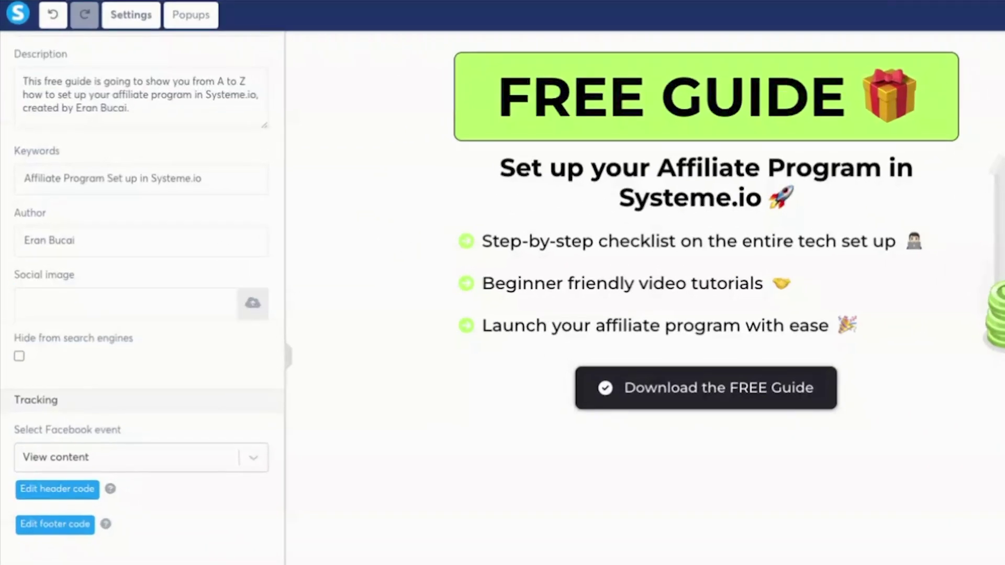
Step: Browse the affiliate program guide flipbook and take a screenshot of its step-by-step set-up page for the social image
left_click(835, 37)
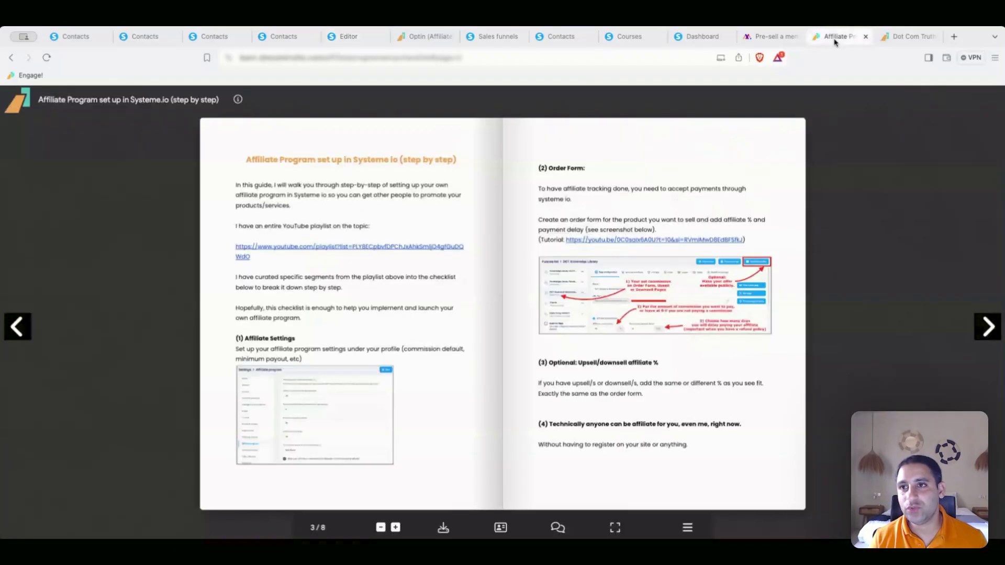
left_click(17, 326)
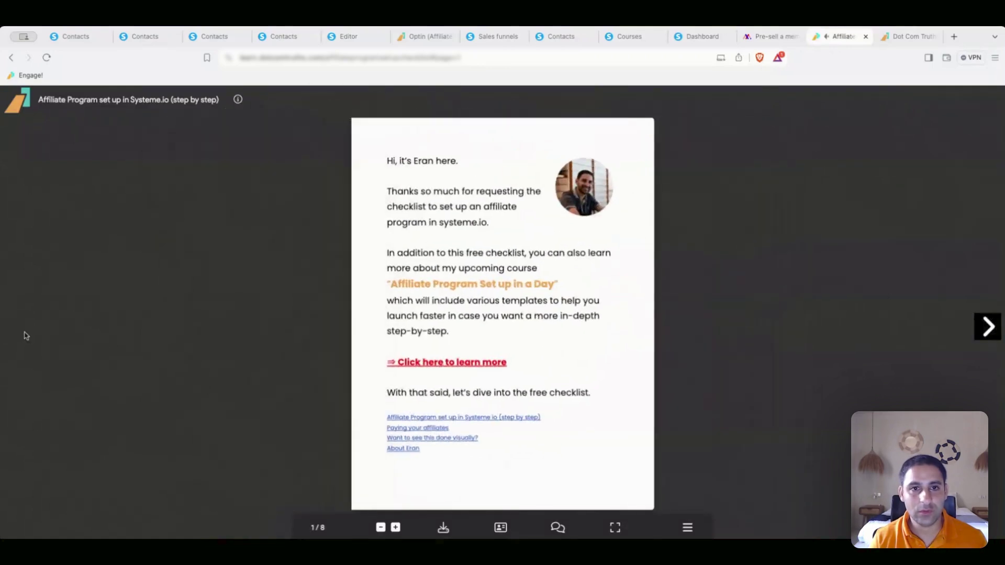
left_click(987, 327)
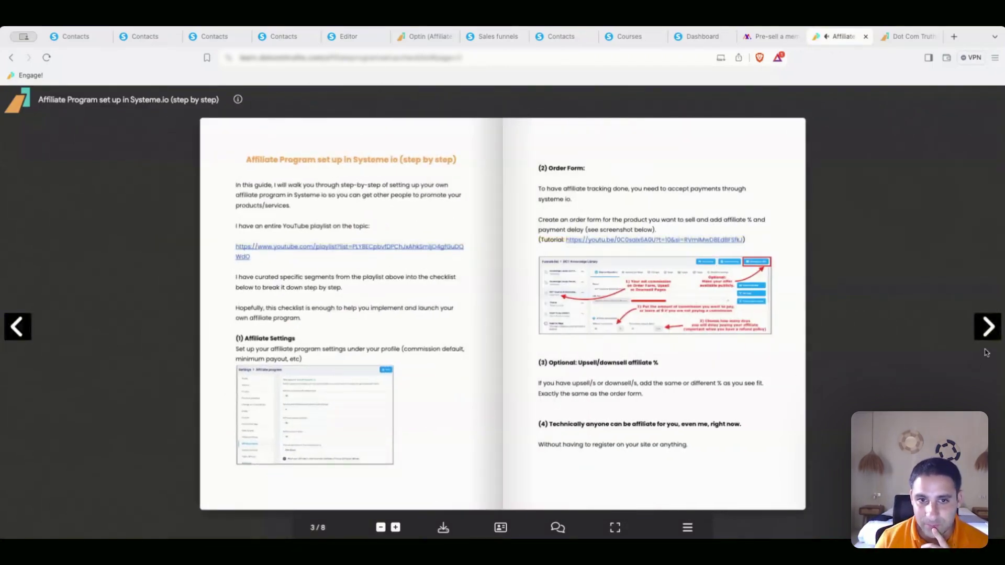
left_click(989, 327)
left_click(990, 325)
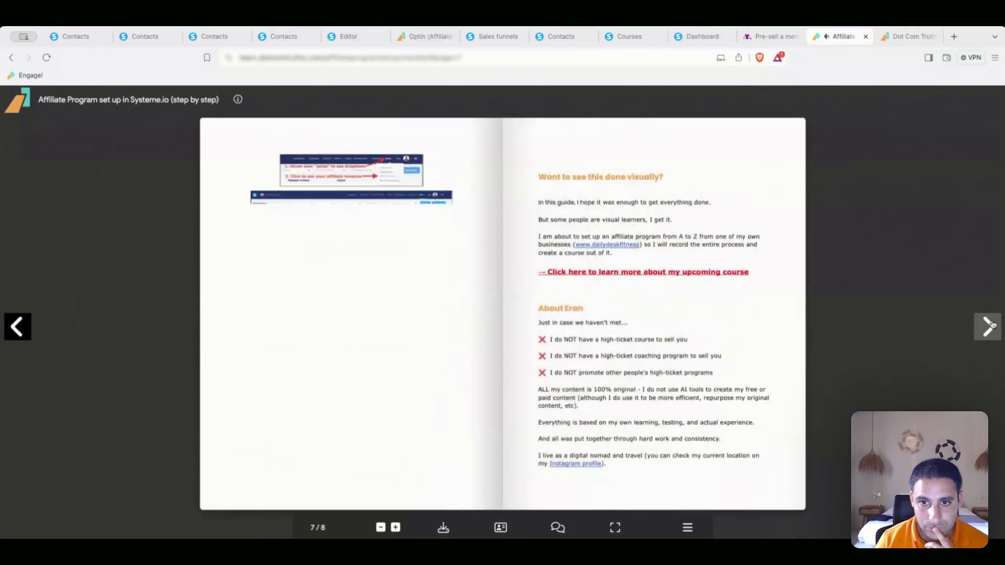
left_click(988, 327)
left_click(17, 327)
left_click(17, 328)
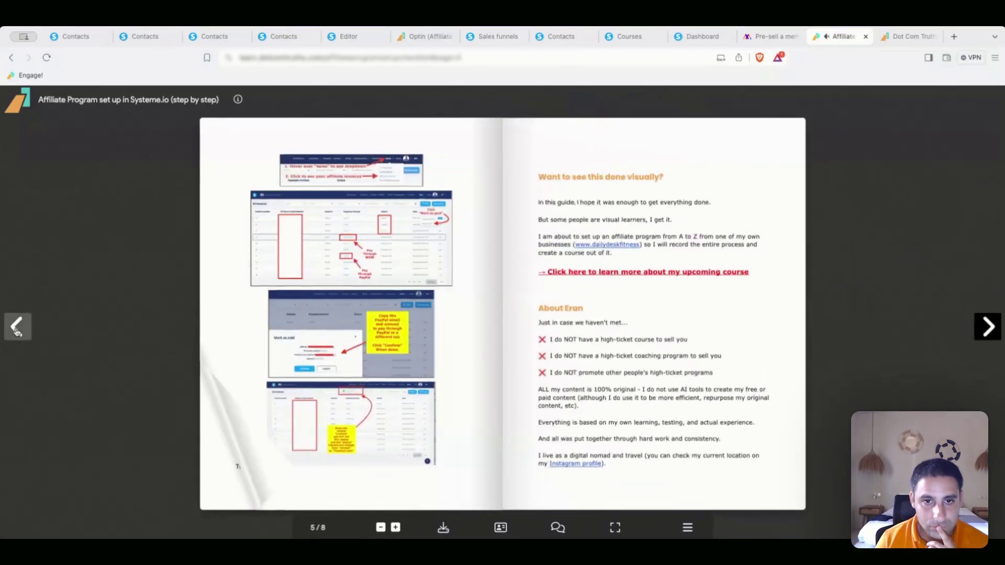
left_click(17, 329)
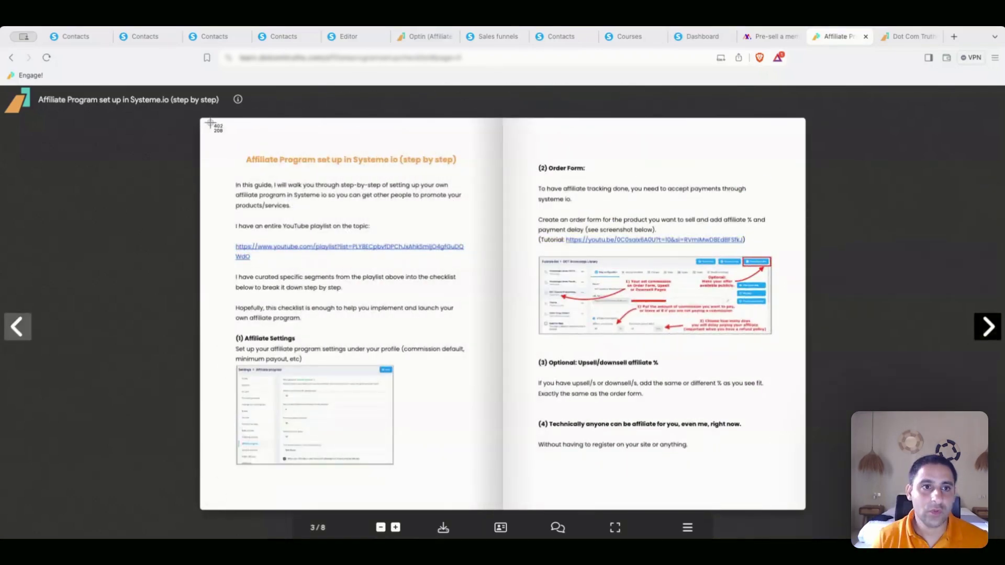
key("super+shift+4")
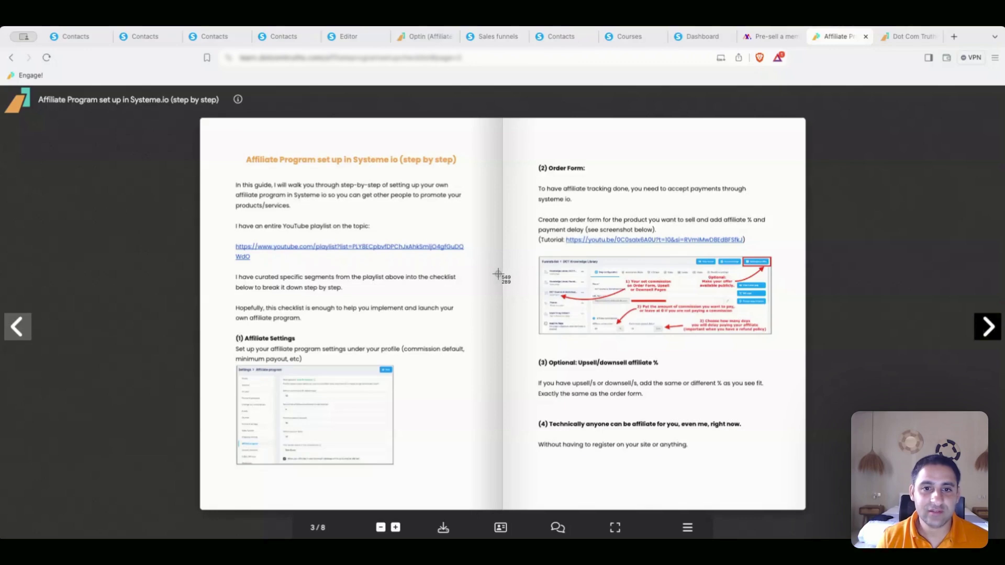
key("Escape")
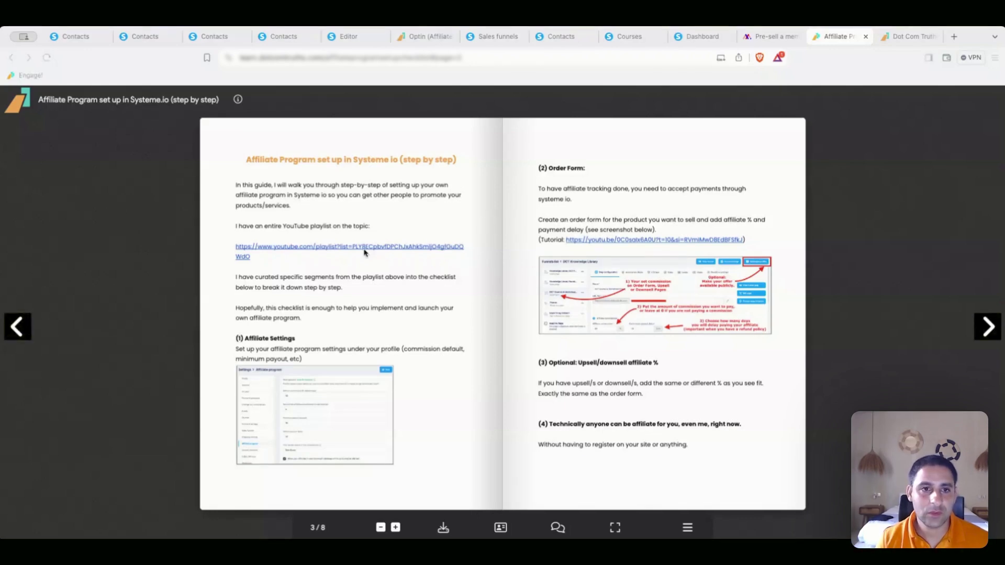
Step: Back in the editor, set the guide screenshot as the page's social image and check the tab title on the published page
key("super+5")
left_click(170, 289)
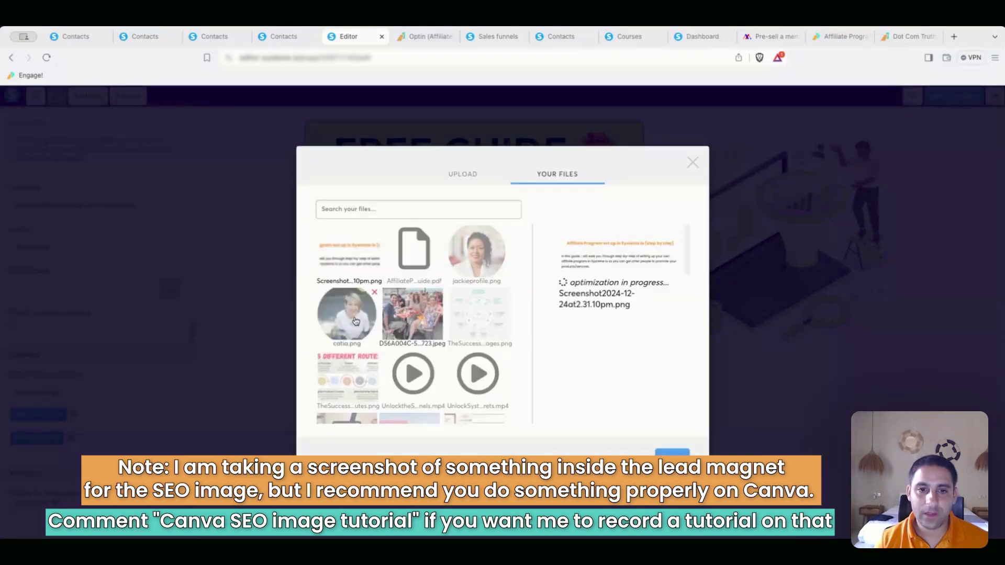
left_click(683, 442)
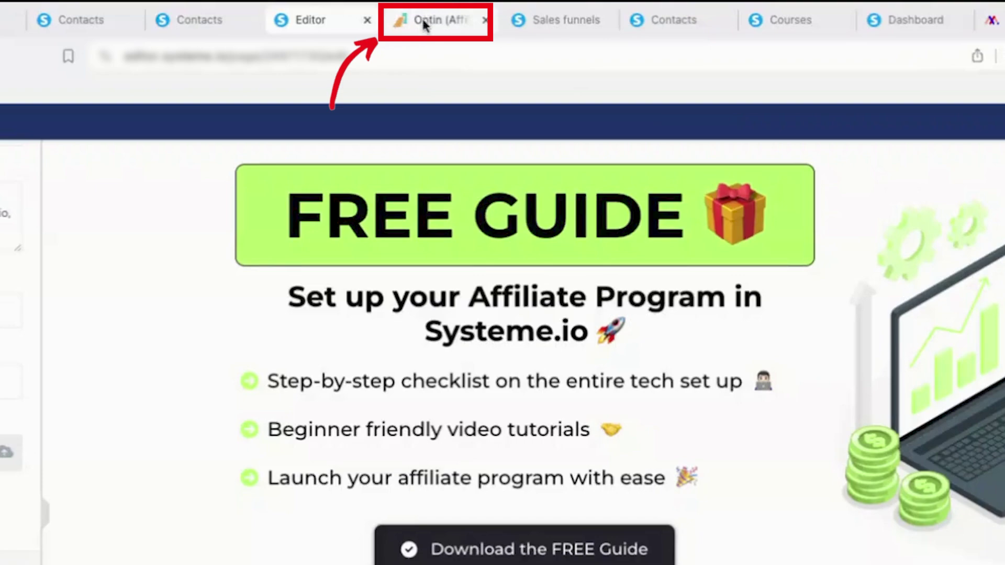
left_click(424, 20)
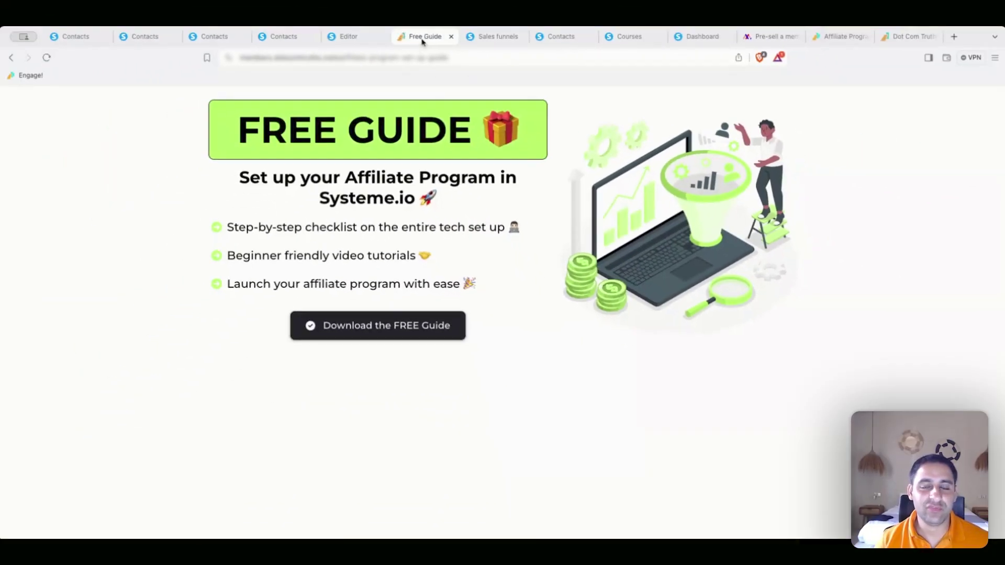
left_click(355, 37)
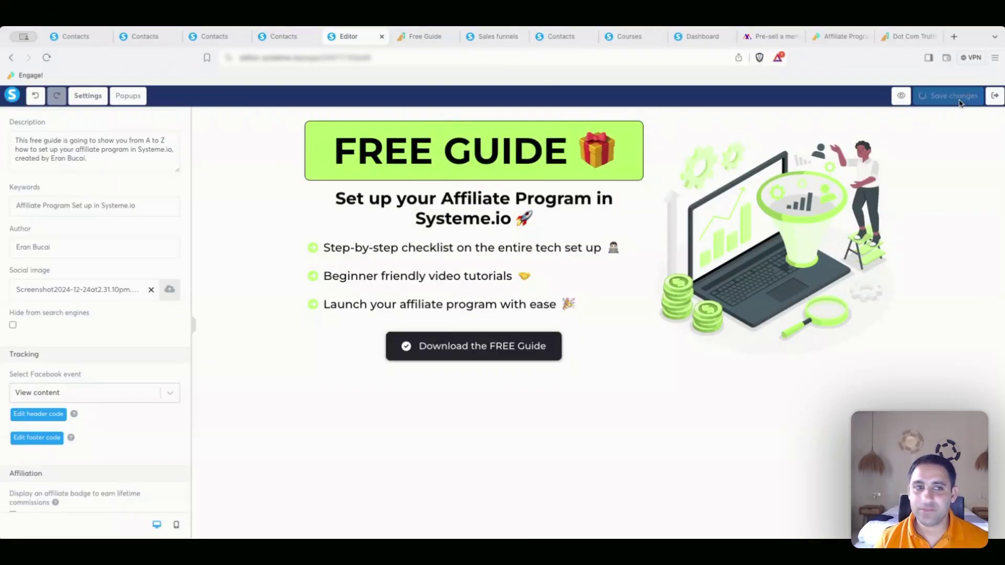